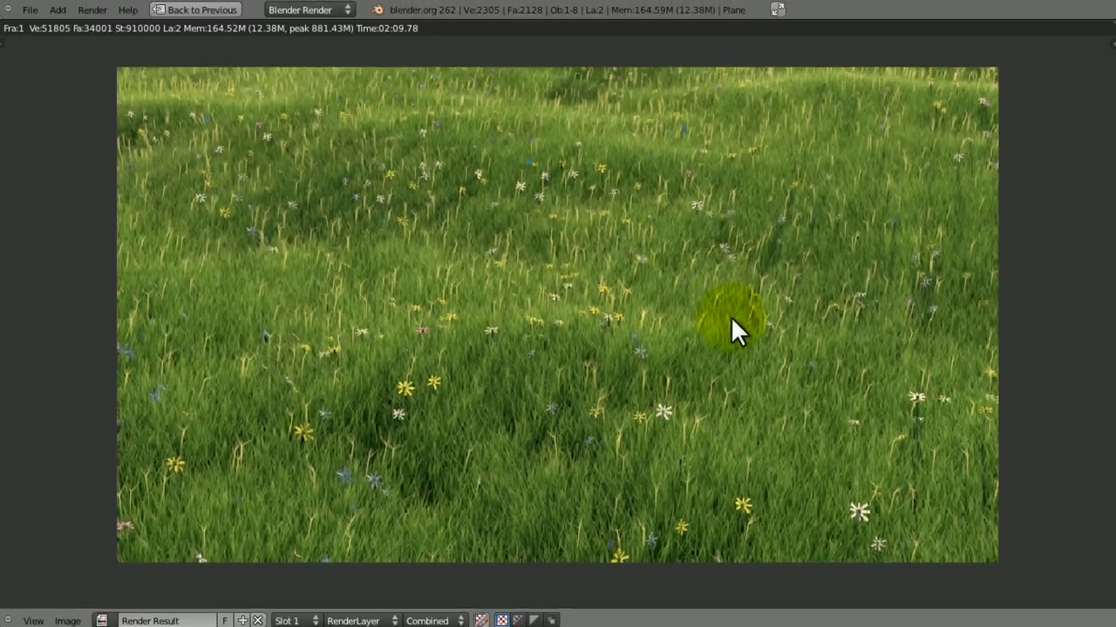
Step: Inspect the flowers and grass in the foreground and across the rest of the rendered meadow image
{"action": "left_click_drag", "start_coordinate": [780, 321], "coordinate": [677, 147]}
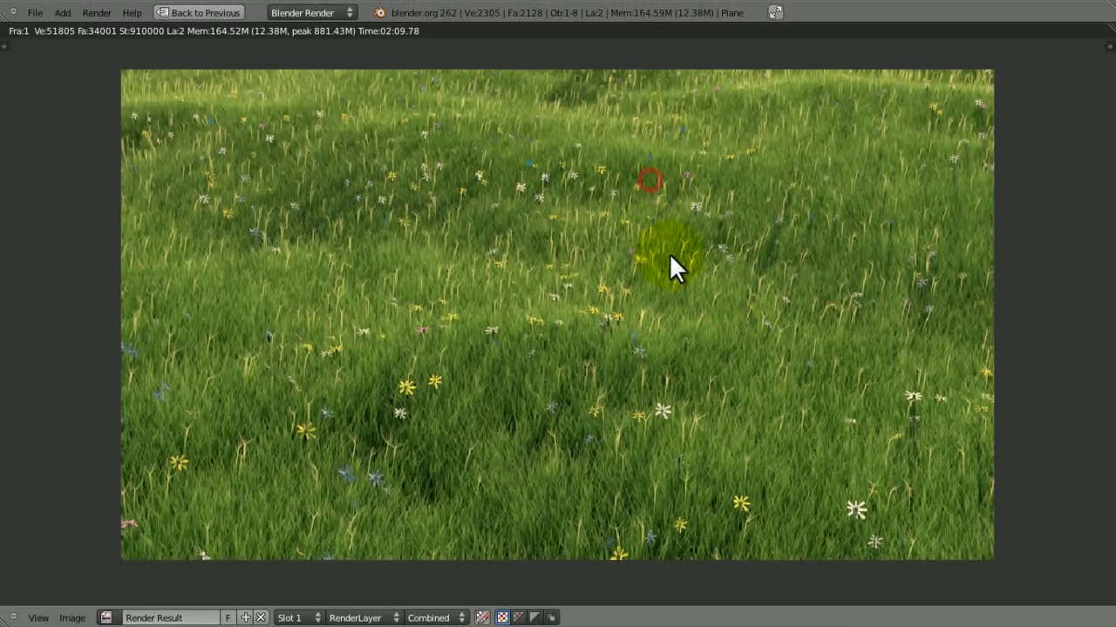
{"action": "middle_click_drag", "start_coordinate": [653, 323], "coordinate": [562, 468]}
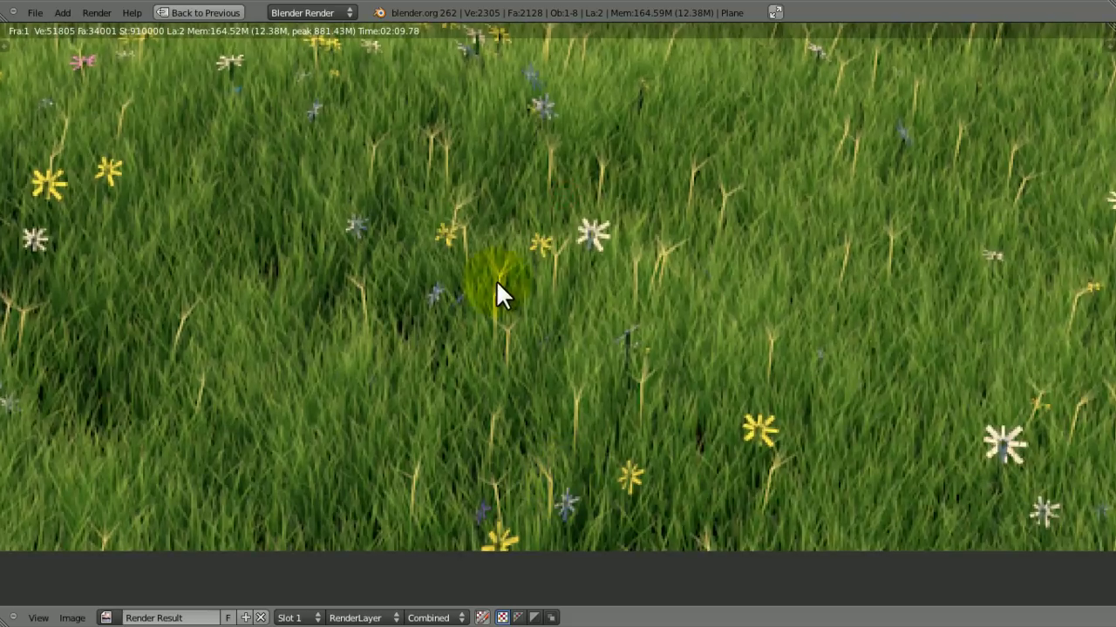
{"action": "middle_click_drag", "start_coordinate": [533, 184], "coordinate": [657, 388]}
{"action": "middle_click_drag", "start_coordinate": [658, 389], "coordinate": [612, 239], "text": "ctrl"}
{"action": "middle_click_drag", "start_coordinate": [613, 240], "coordinate": [590, 291]}
{"action": "middle_click_drag", "start_coordinate": [590, 291], "coordinate": [613, 252], "text": "ctrl"}
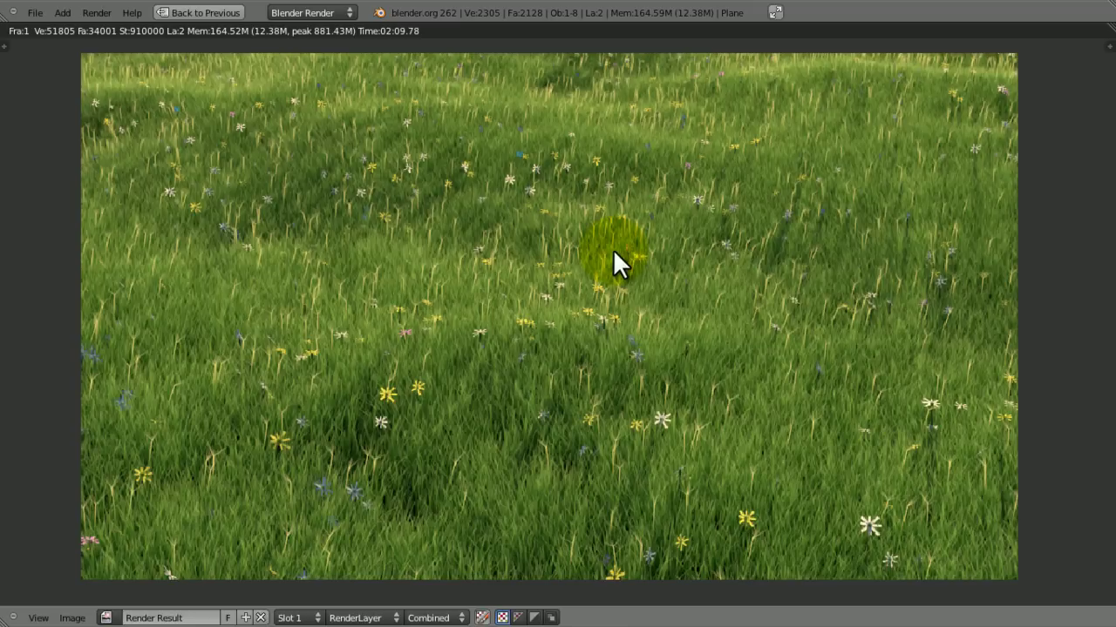
Step: Switch to the Compositing screen layout and display the Render Result in its image editor
{"action": "key", "text": "ctrl+Left"}
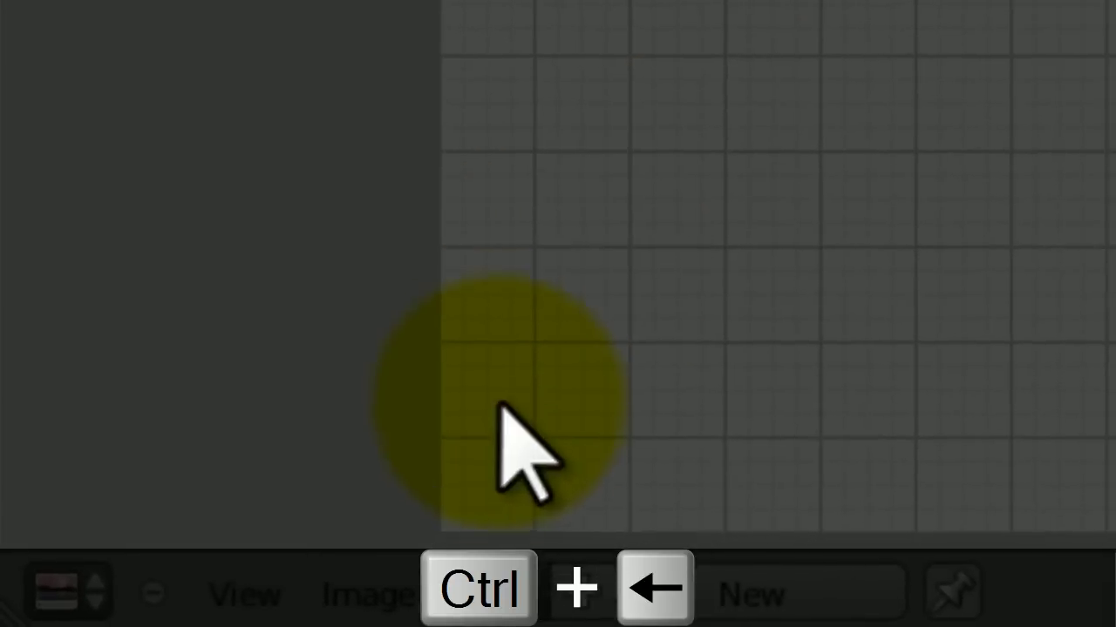
{"action": "left_click", "coordinate": [504, 572]}
{"action": "type", "text": "Re"}
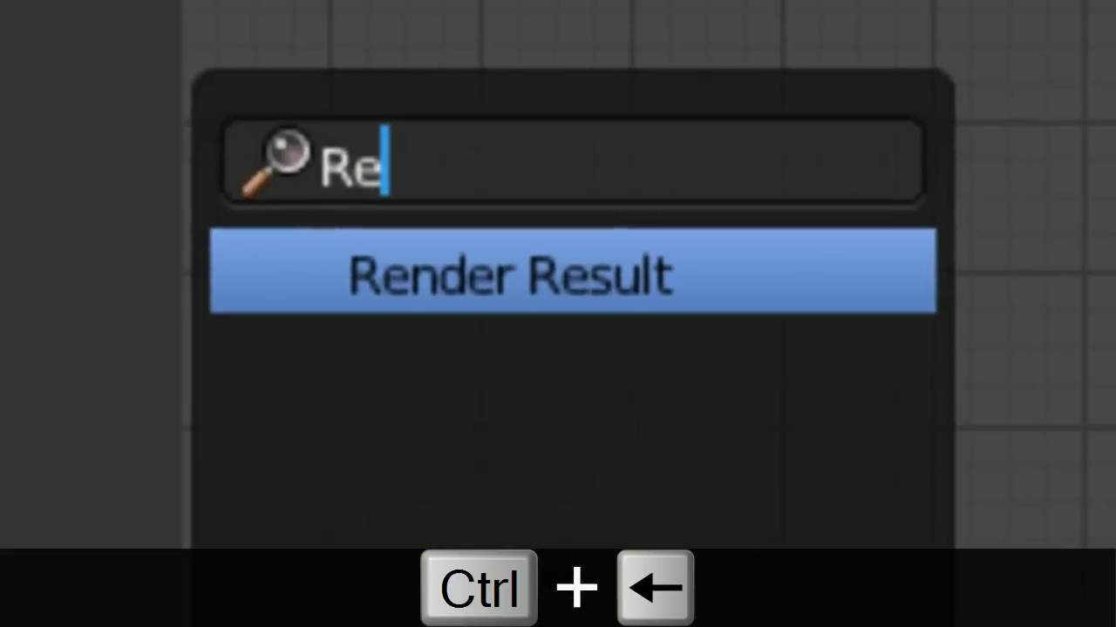
{"action": "key", "text": "Return"}
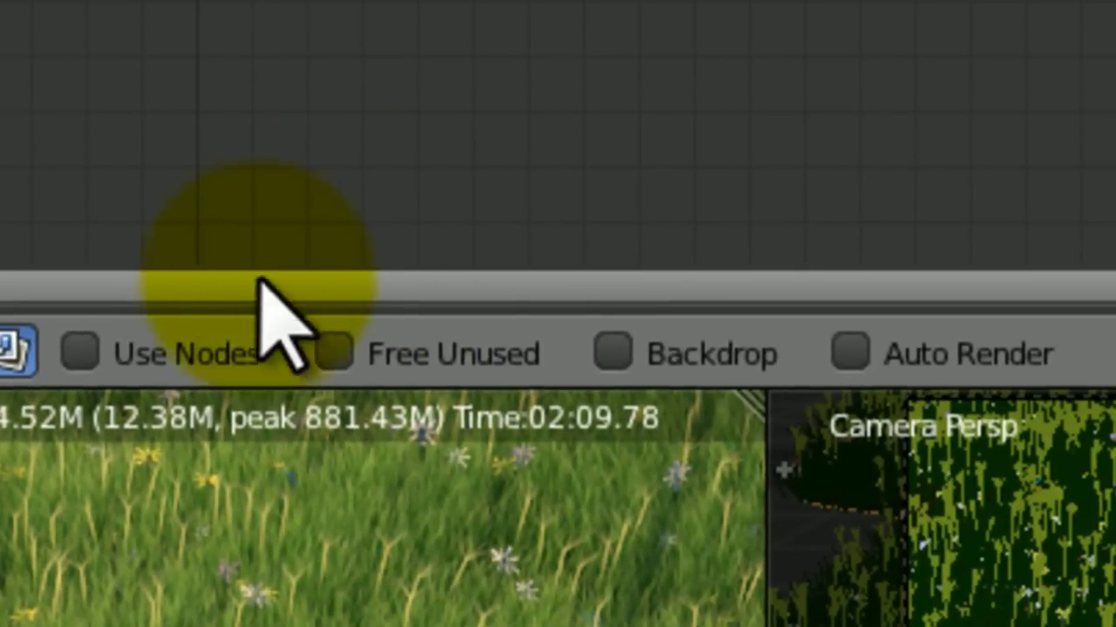
Step: Enable Use Nodes and Backdrop for compositing and maximize the node editor
{"action": "left_click", "coordinate": [210, 342]}
{"action": "left_click", "coordinate": [669, 348]}
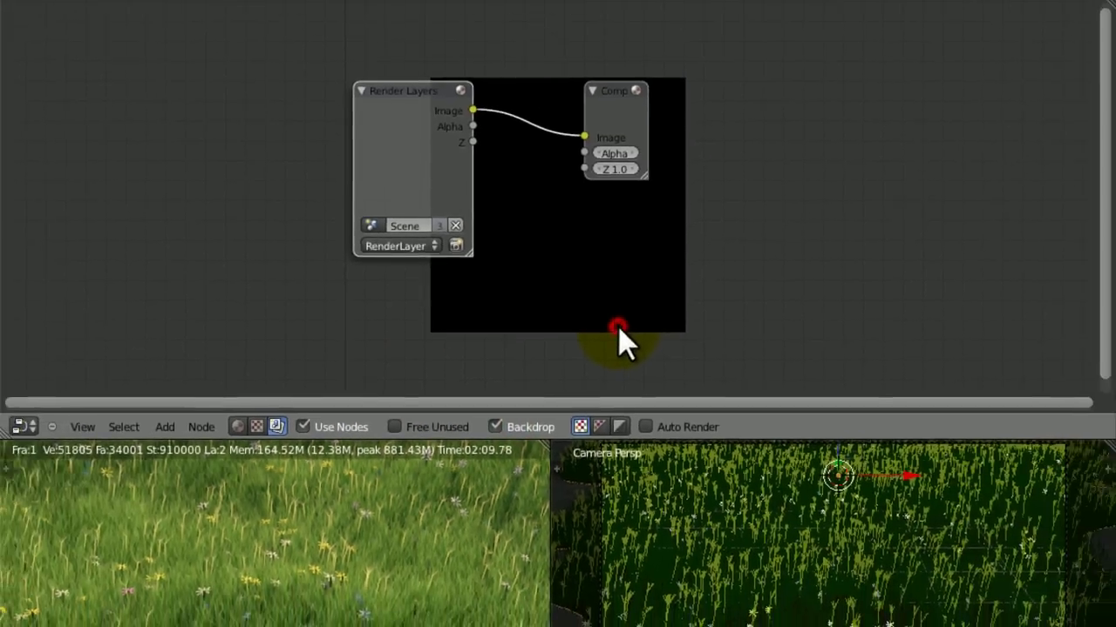
{"action": "key", "text": "ctrl+Up"}
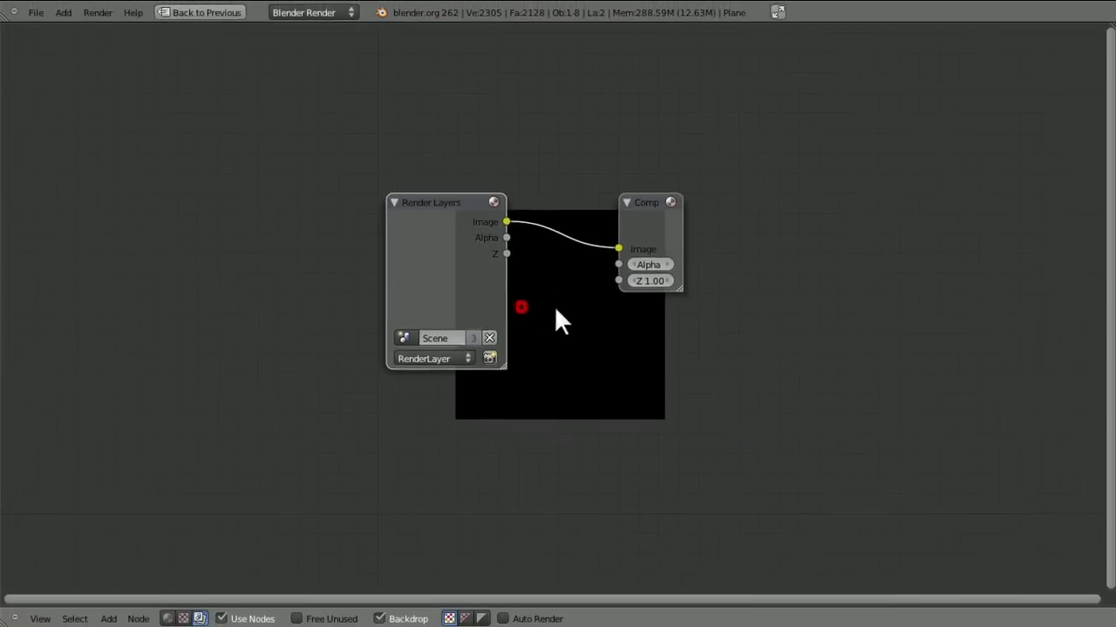
{"action": "middle_click_drag", "start_coordinate": [586, 366], "coordinate": [601, 326]}
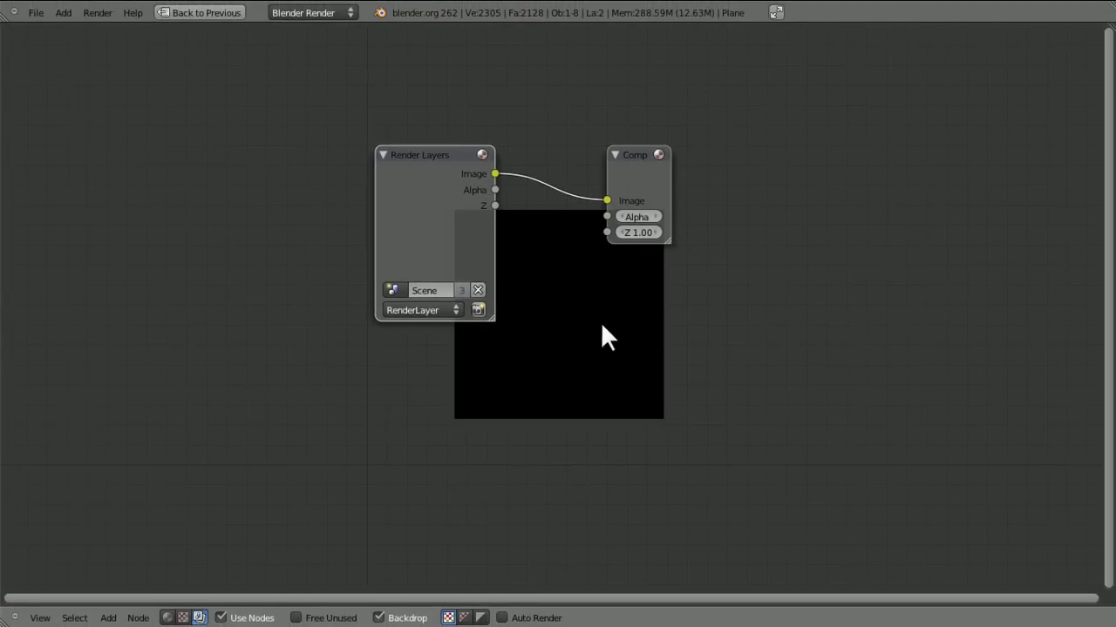
{"action": "key", "text": "ctrl+Up"}
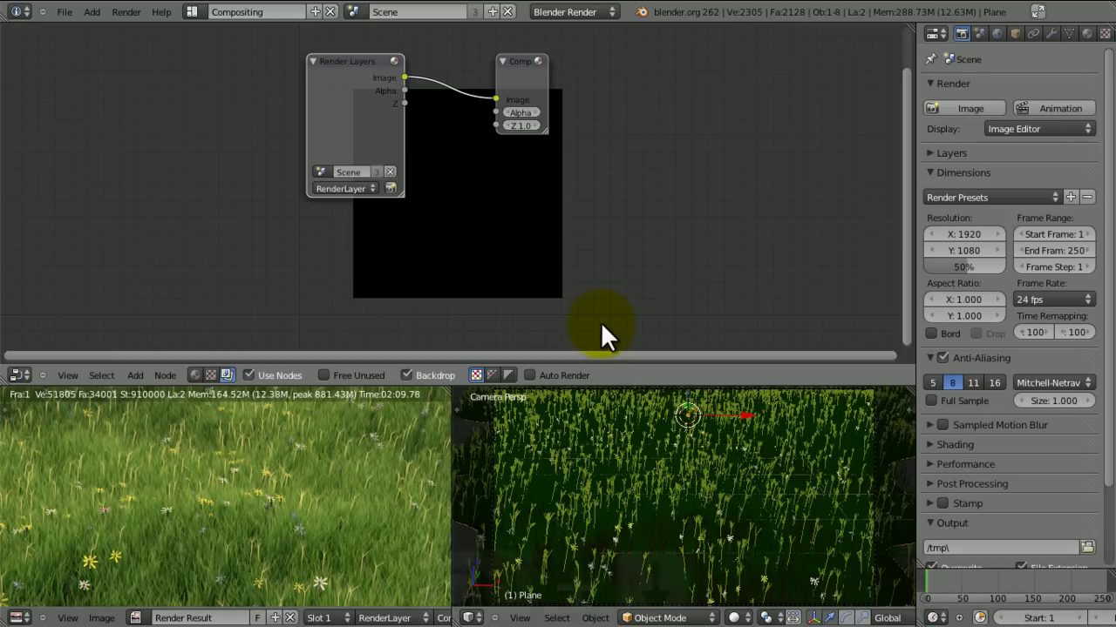
{"action": "key", "text": "ctrl+Down"}
{"action": "key", "text": "ctrl+Up"}
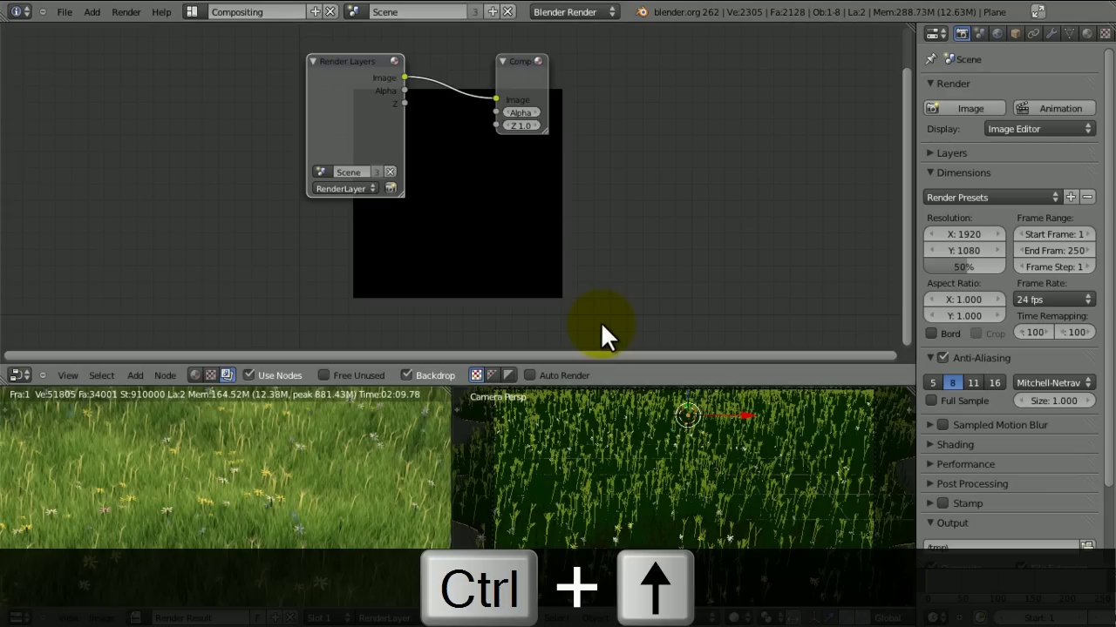
{"action": "key", "text": "ctrl+Up"}
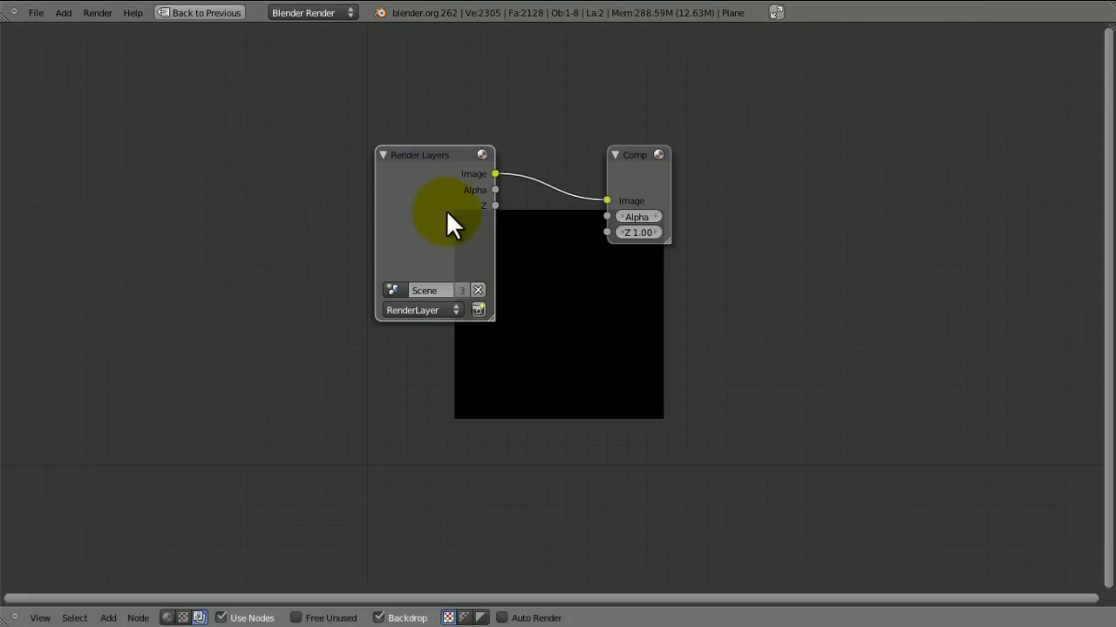
Step: Spread the Render Layers and Composite nodes far apart to make room between them
{"action": "left_click_drag", "start_coordinate": [446, 210], "coordinate": [303, 192]}
{"action": "left_click_drag", "start_coordinate": [642, 167], "coordinate": [884, 115]}
{"action": "middle_click_drag", "start_coordinate": [853, 211], "coordinate": [784, 216]}
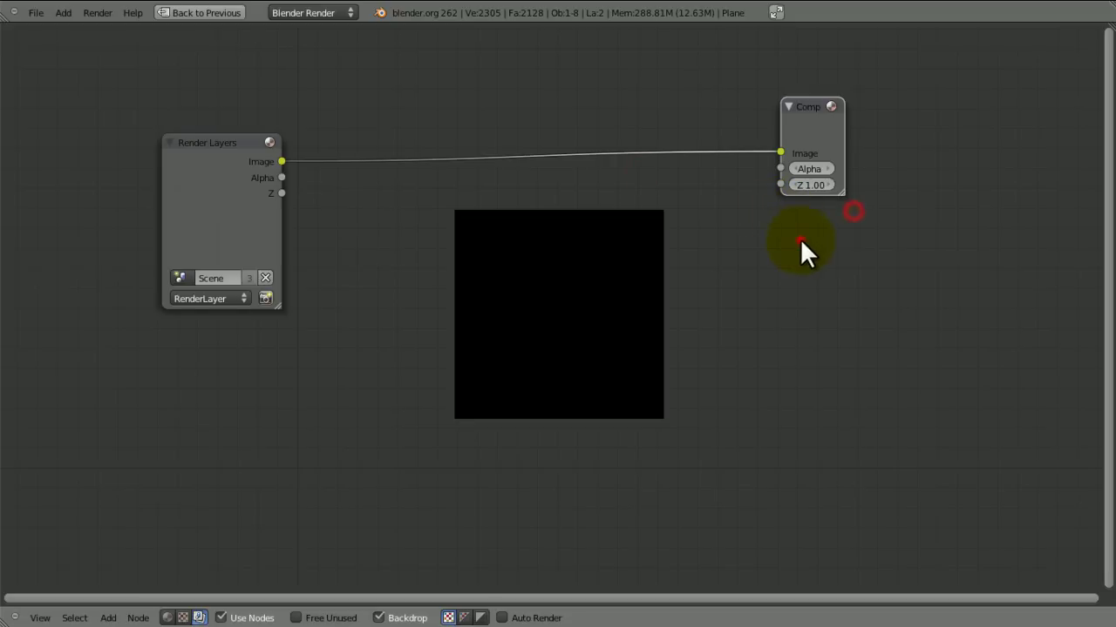
Step: Add a Viewer output node below the Composite node, fed by the Render Layers image
{"action": "key", "text": "shift+a"}
{"action": "mouse_move", "coordinate": [800, 258]}
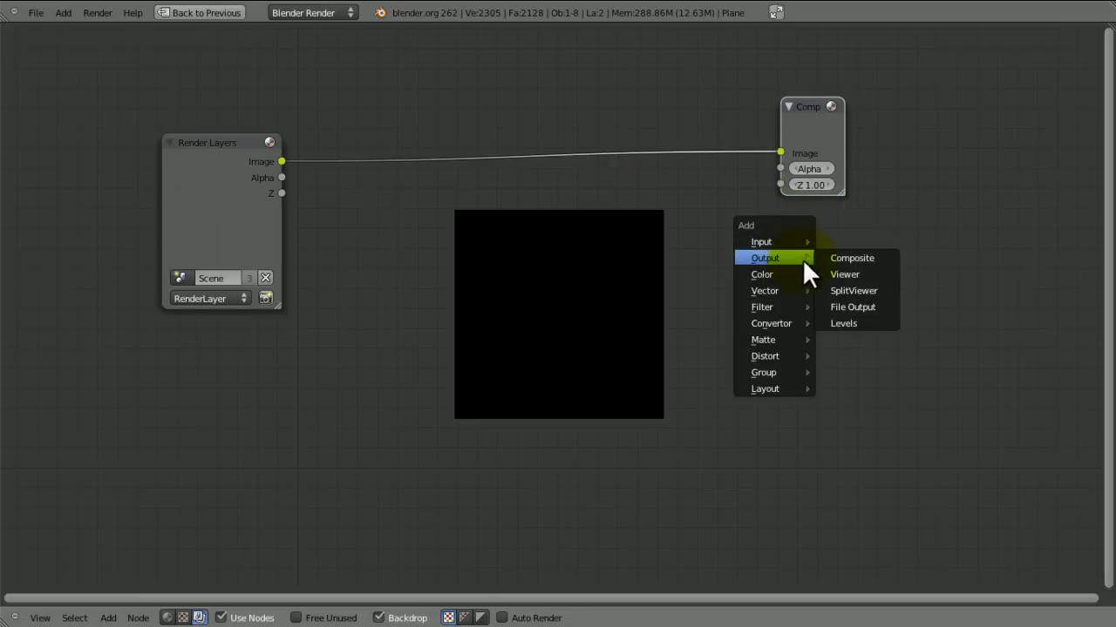
{"action": "left_click", "coordinate": [845, 273]}
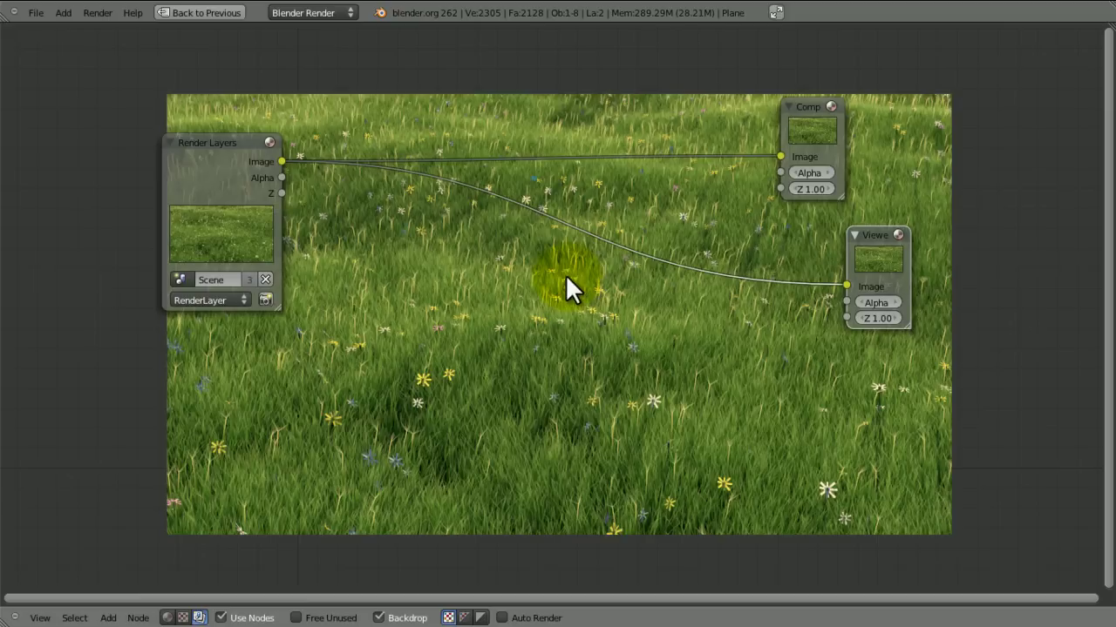
Step: Line up the Viewer and Composite nodes one above the other and move Render Layers further away from them
{"action": "left_click_drag", "start_coordinate": [878, 261], "coordinate": [906, 291]}
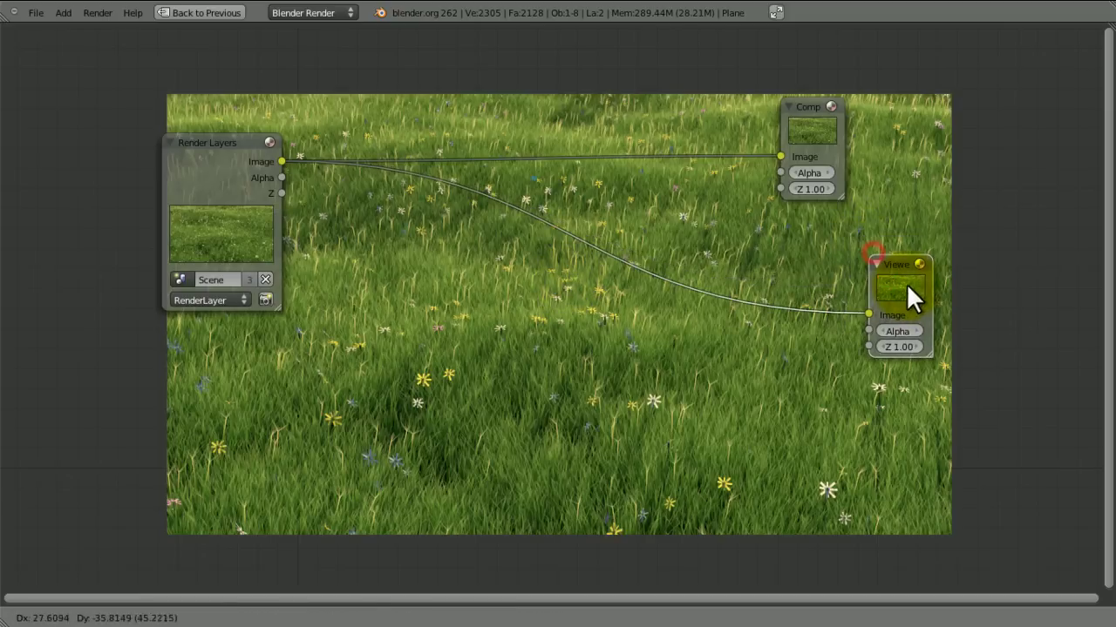
{"action": "left_click_drag", "start_coordinate": [812, 147], "coordinate": [878, 166]}
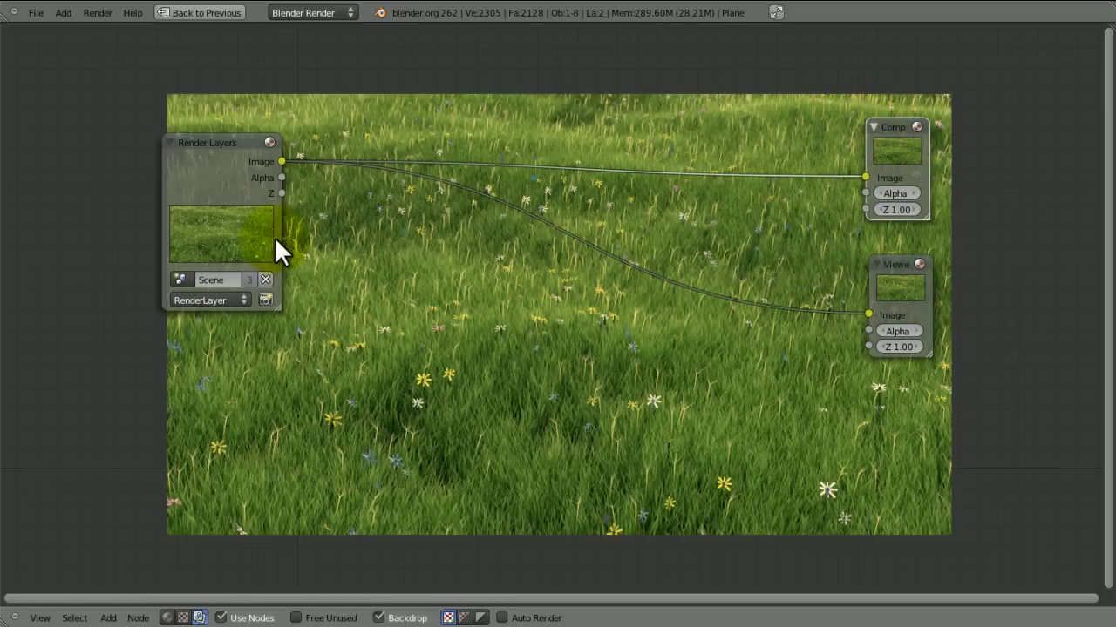
{"action": "left_click_drag", "start_coordinate": [218, 183], "coordinate": [169, 248]}
{"action": "middle_click_drag", "start_coordinate": [411, 312], "coordinate": [442, 219]}
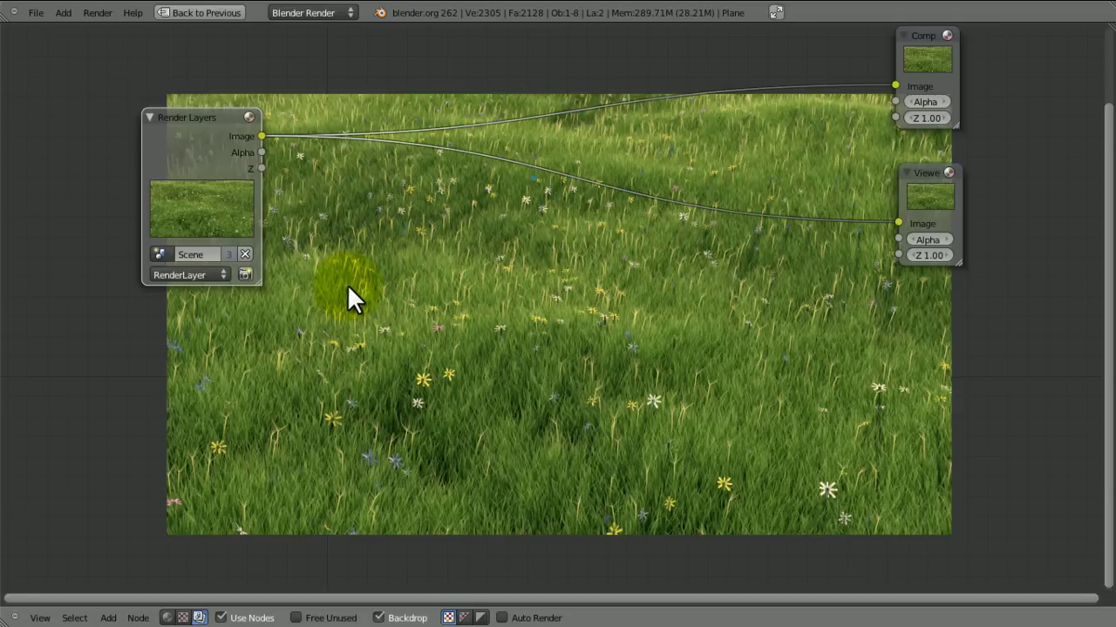
Step: Add a Defocus filter node and place it between the Render Layers node and the output nodes
{"action": "middle_click_drag", "start_coordinate": [451, 291], "coordinate": [550, 372]}
{"action": "scroll", "coordinate": [472, 330], "scroll_direction": "up", "scroll_amount": 1}
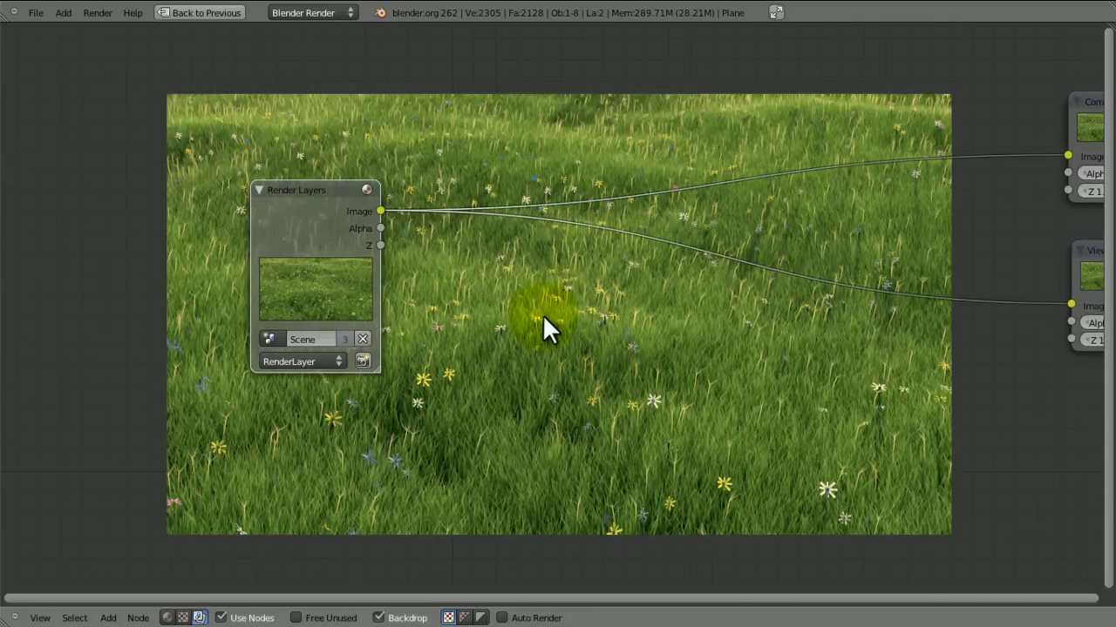
{"action": "middle_click_drag", "start_coordinate": [542, 250], "coordinate": [418, 243]}
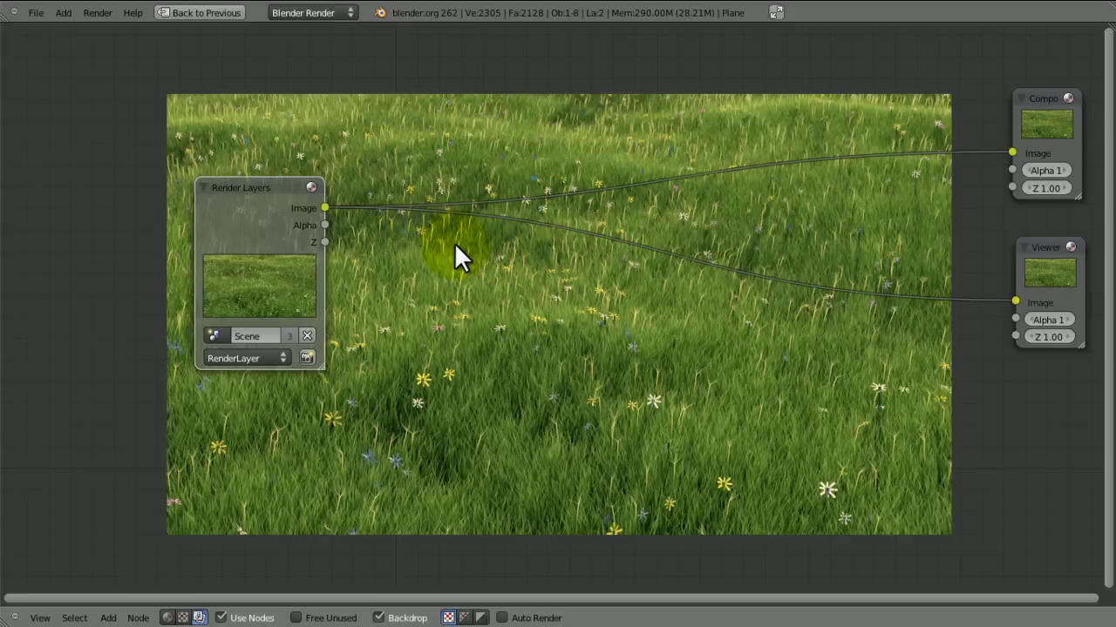
{"action": "key", "text": "shift+a"}
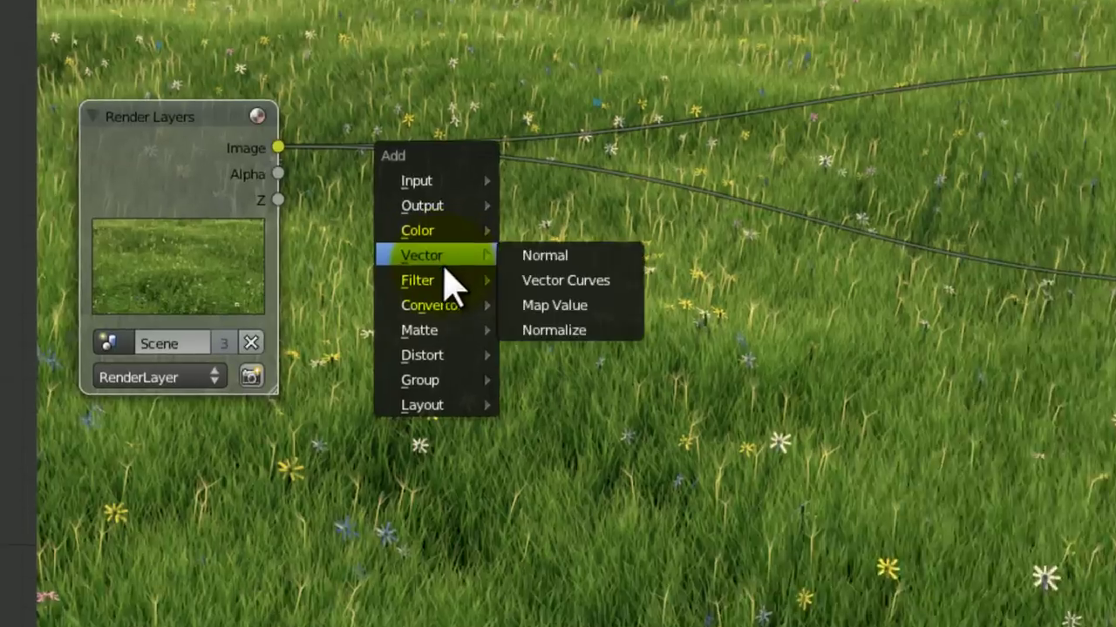
{"action": "mouse_move", "coordinate": [422, 295]}
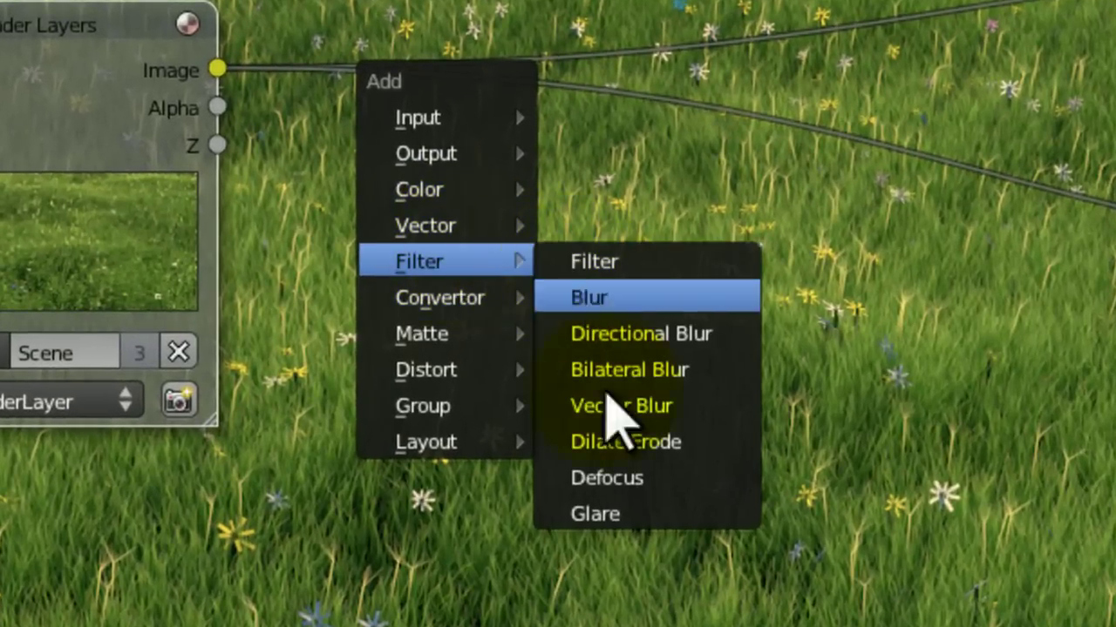
{"action": "left_click", "coordinate": [605, 476]}
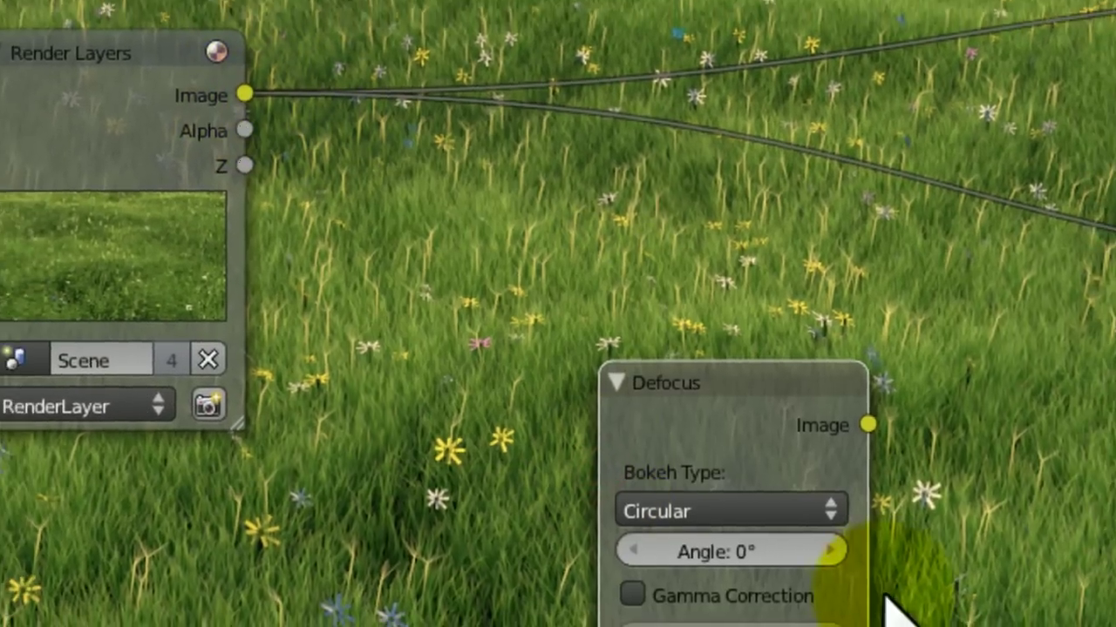
{"action": "left_click_drag", "start_coordinate": [695, 393], "coordinate": [685, 1]}
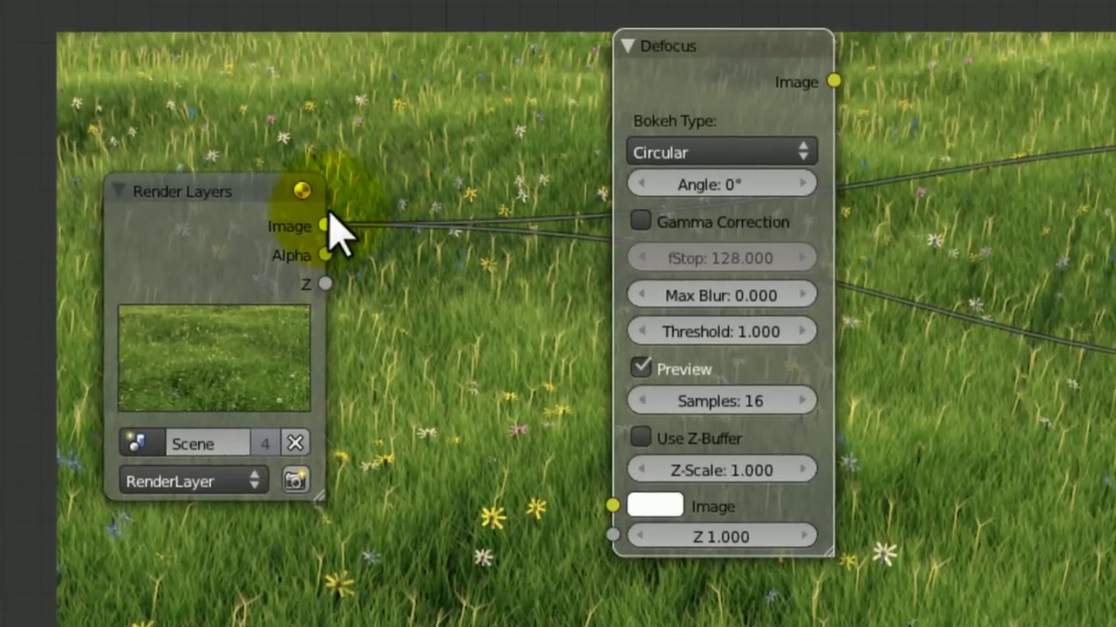
Step: Link the Render Layers Image and Z outputs to the Defocus node, with Preview disabled and Use Z-Buffer enabled
{"action": "left_click_drag", "start_coordinate": [324, 226], "coordinate": [612, 505]}
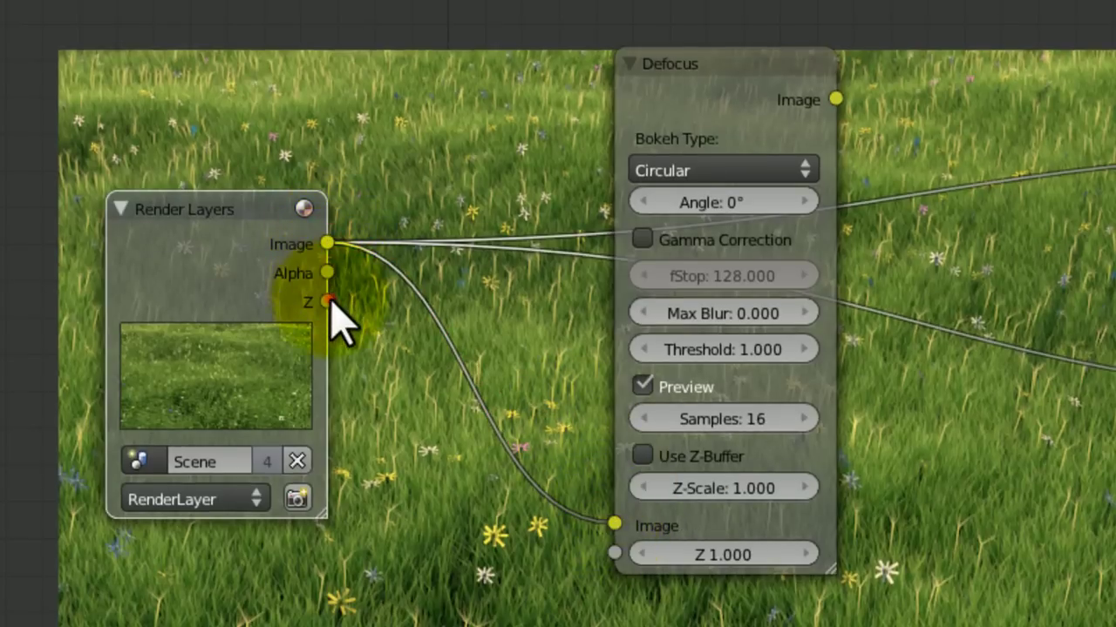
{"action": "left_click_drag", "start_coordinate": [327, 301], "coordinate": [615, 553]}
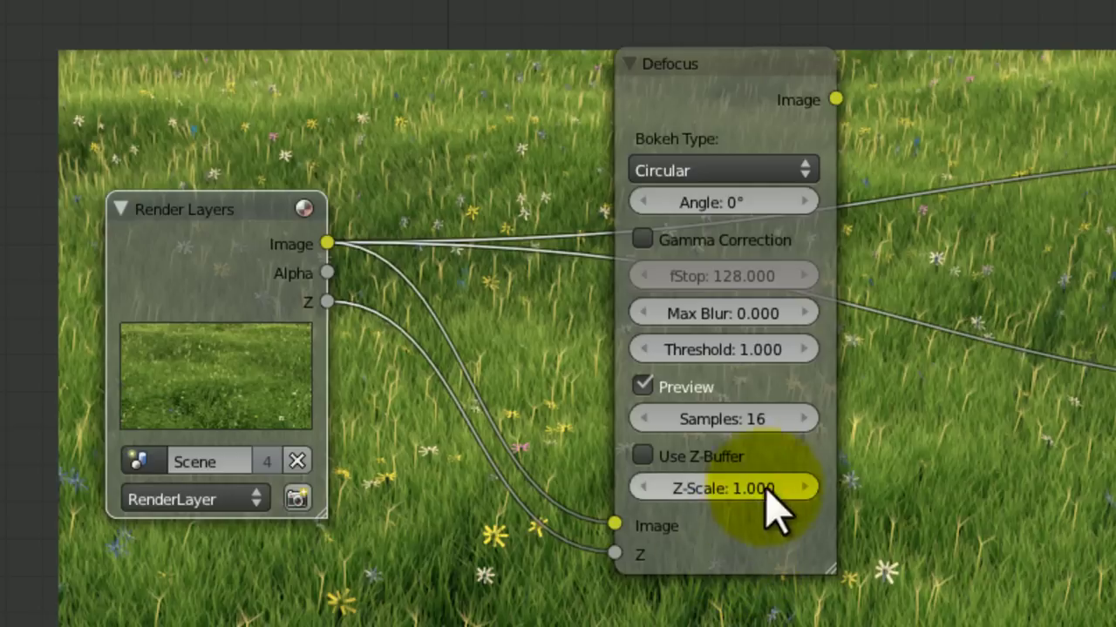
{"action": "left_click", "coordinate": [643, 386]}
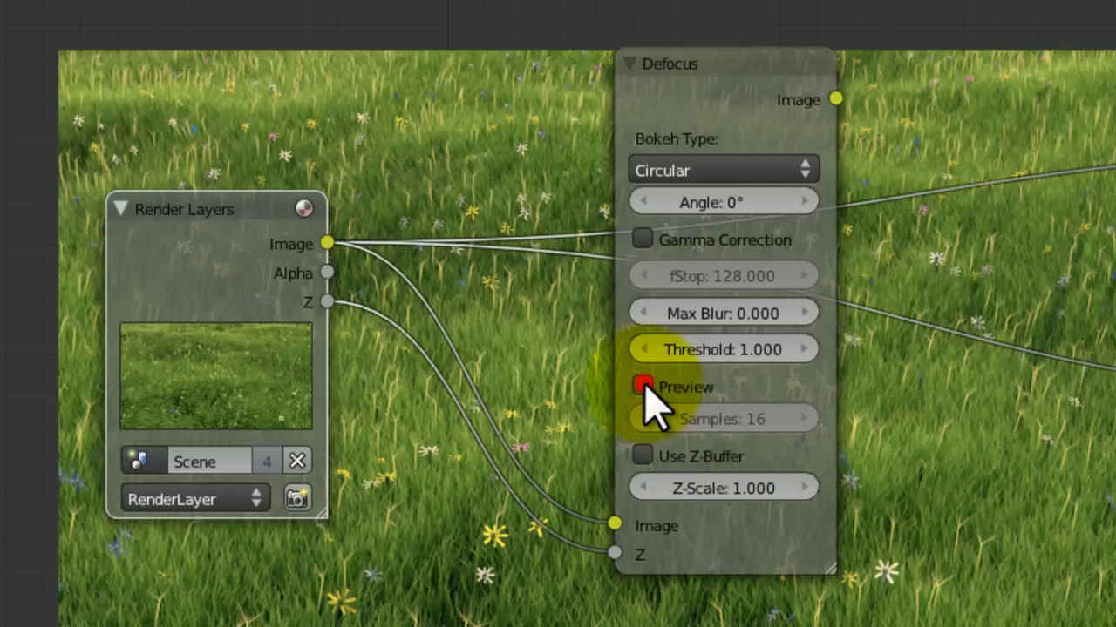
{"action": "left_click", "coordinate": [642, 456]}
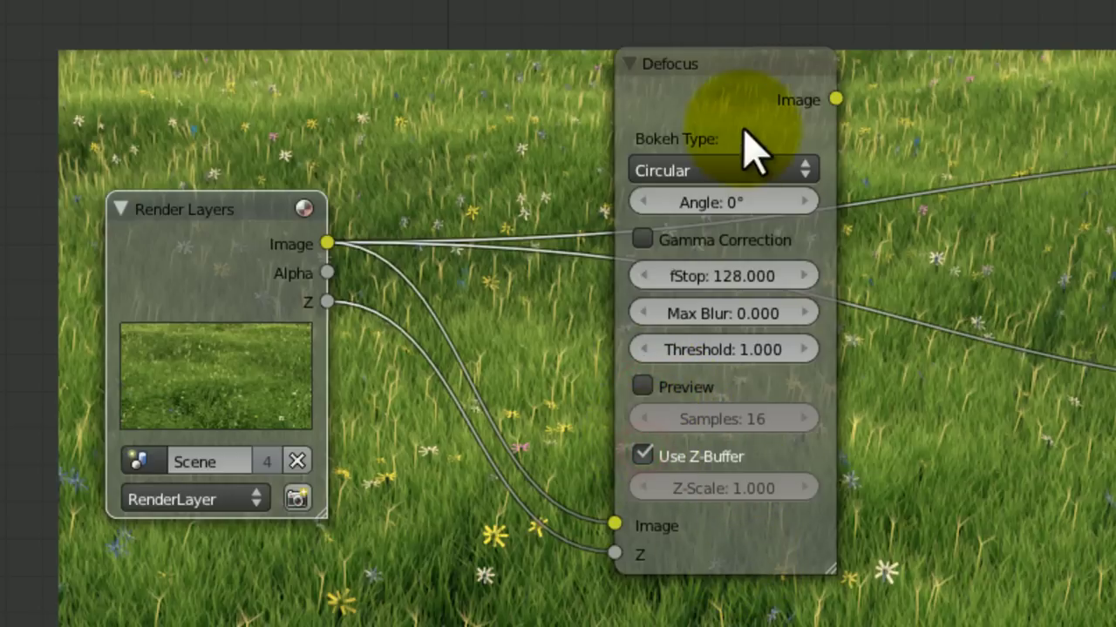
Step: Connect the Defocus image output to the Viewer node and set the Defocus fStop to 20
{"action": "left_click_drag", "start_coordinate": [835, 100], "coordinate": [1053, 244]}
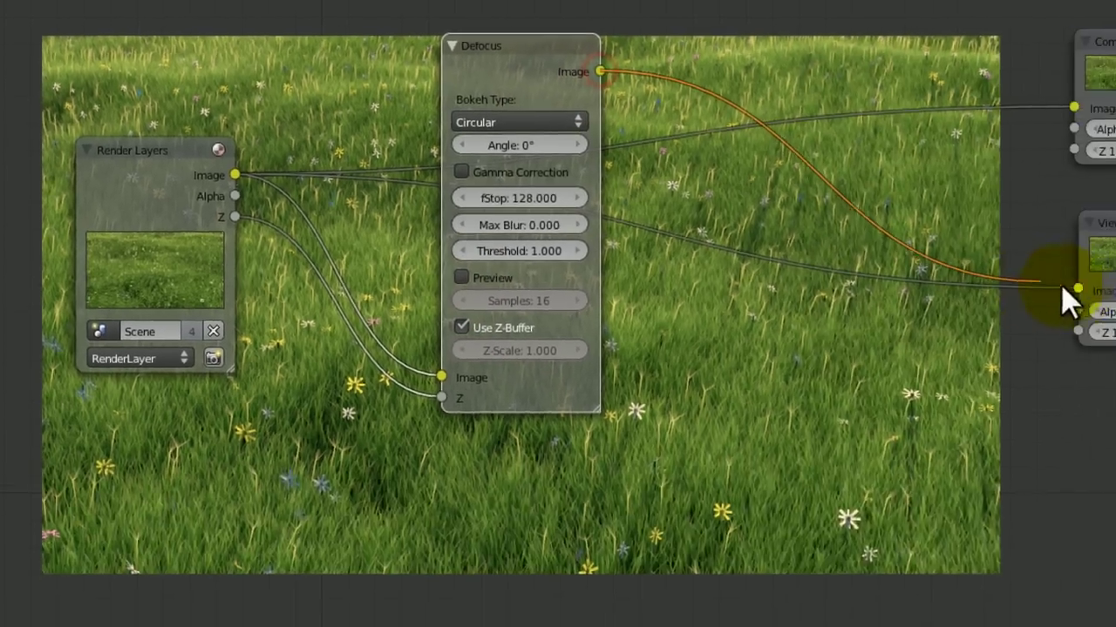
{"action": "left_click", "coordinate": [1053, 241]}
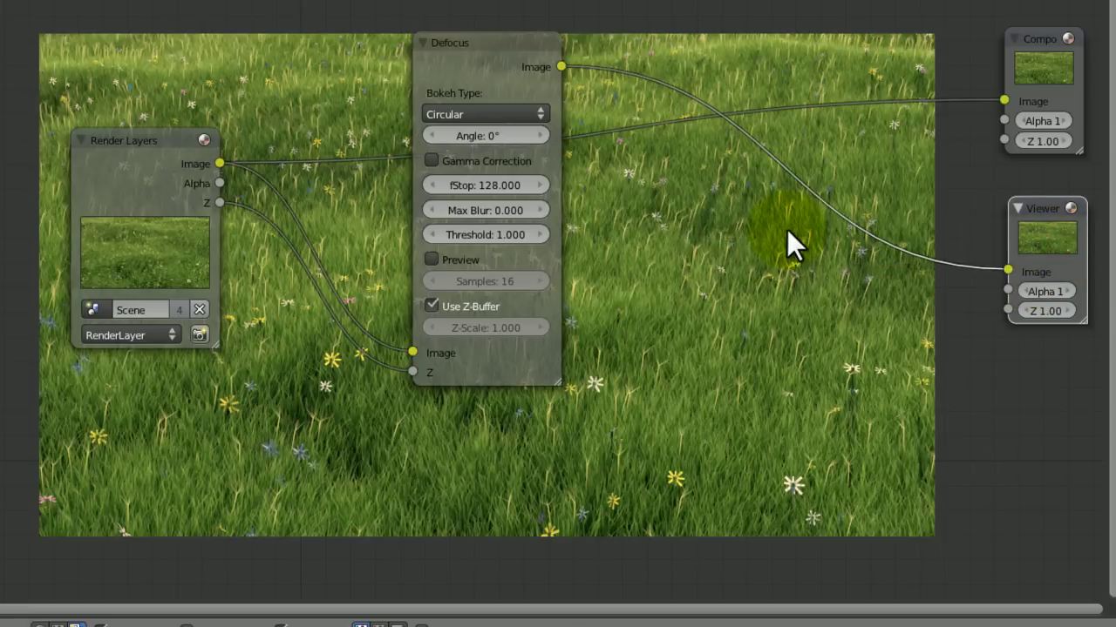
{"action": "middle_click_drag", "start_coordinate": [800, 239], "coordinate": [706, 242]}
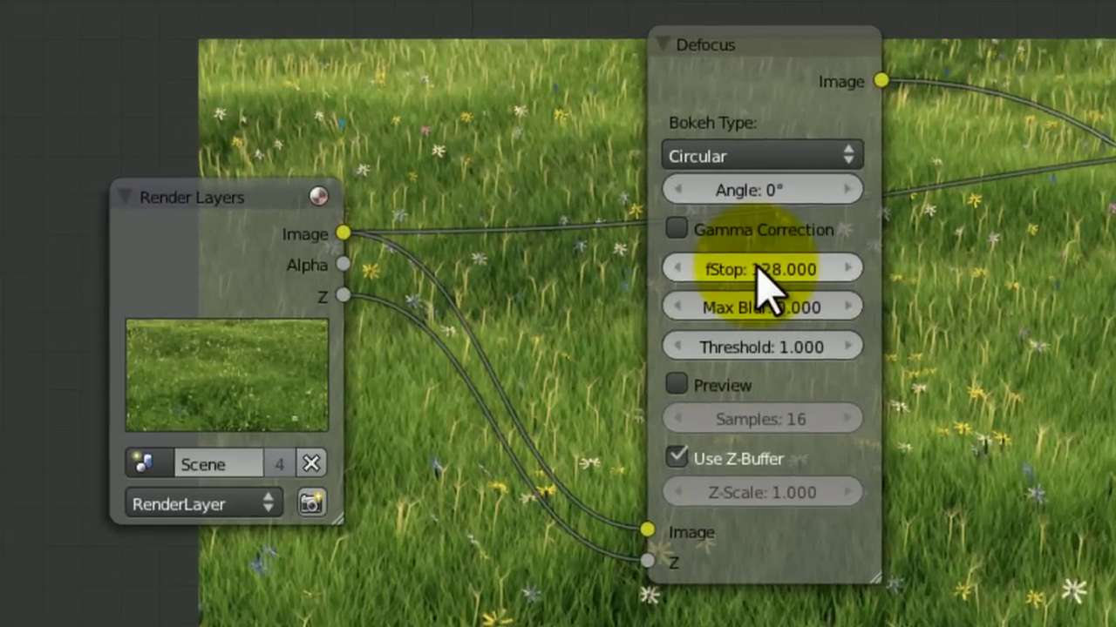
{"action": "left_click", "coordinate": [389, 180]}
{"action": "type", "text": "20"}
{"action": "key", "text": "Return"}
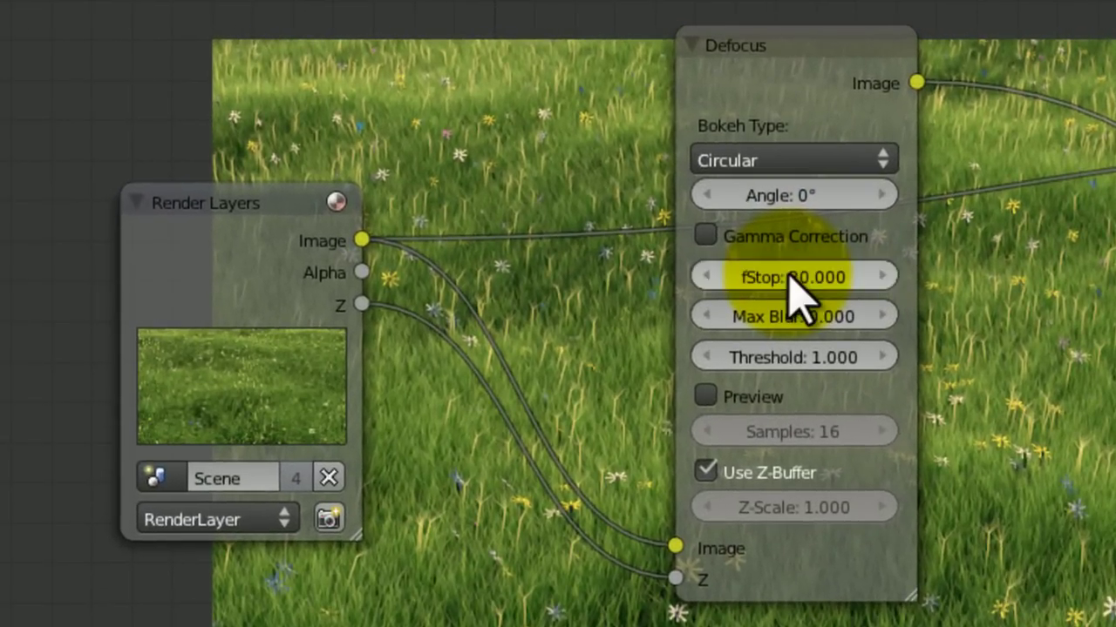
Step: Inspect the defocused backdrop and save the project file over its existing version
{"action": "middle_click_drag", "start_coordinate": [1075, 391], "coordinate": [809, 228]}
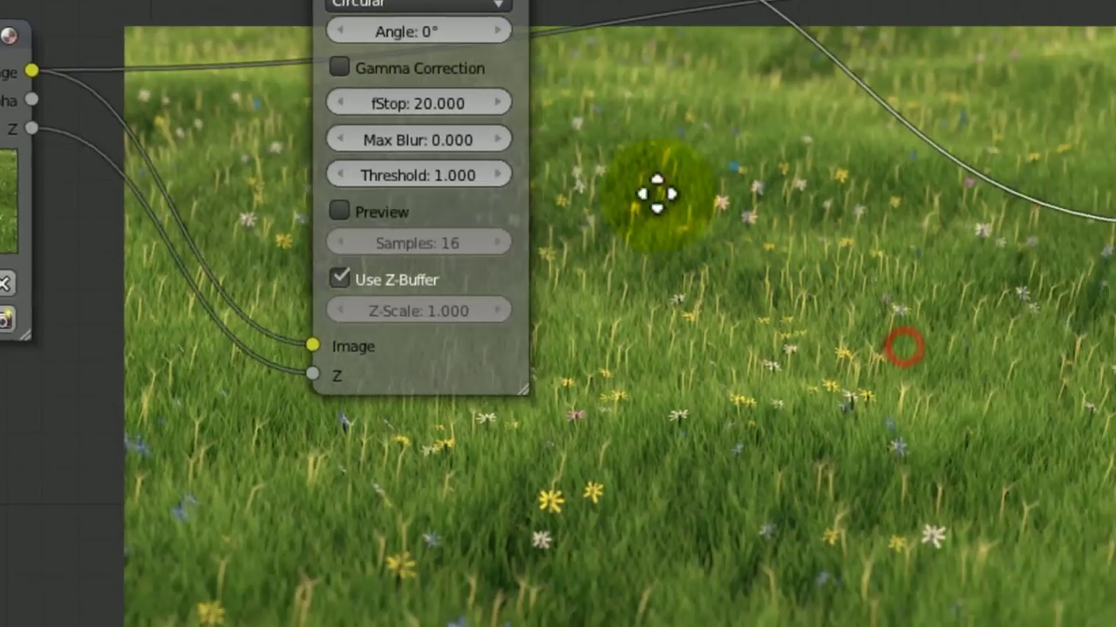
{"action": "middle_click_drag", "start_coordinate": [657, 194], "coordinate": [520, 205]}
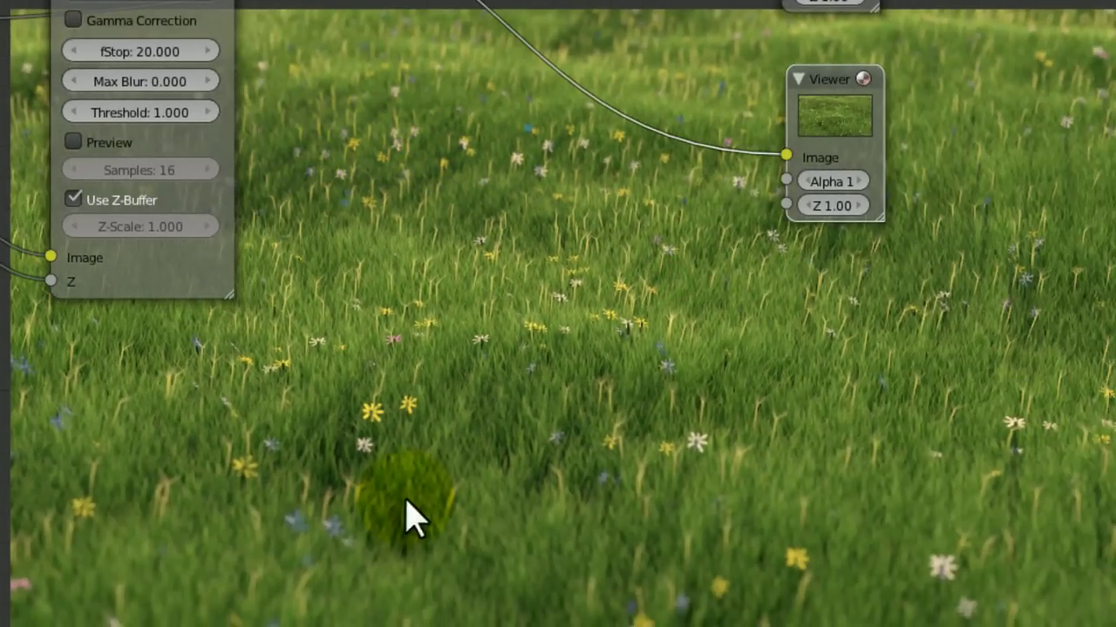
{"action": "middle_click_drag", "start_coordinate": [692, 491], "coordinate": [911, 567]}
{"action": "middle_click_drag", "start_coordinate": [747, 512], "coordinate": [803, 540]}
{"action": "key", "text": "ctrl+s"}
{"action": "key", "text": "Return"}
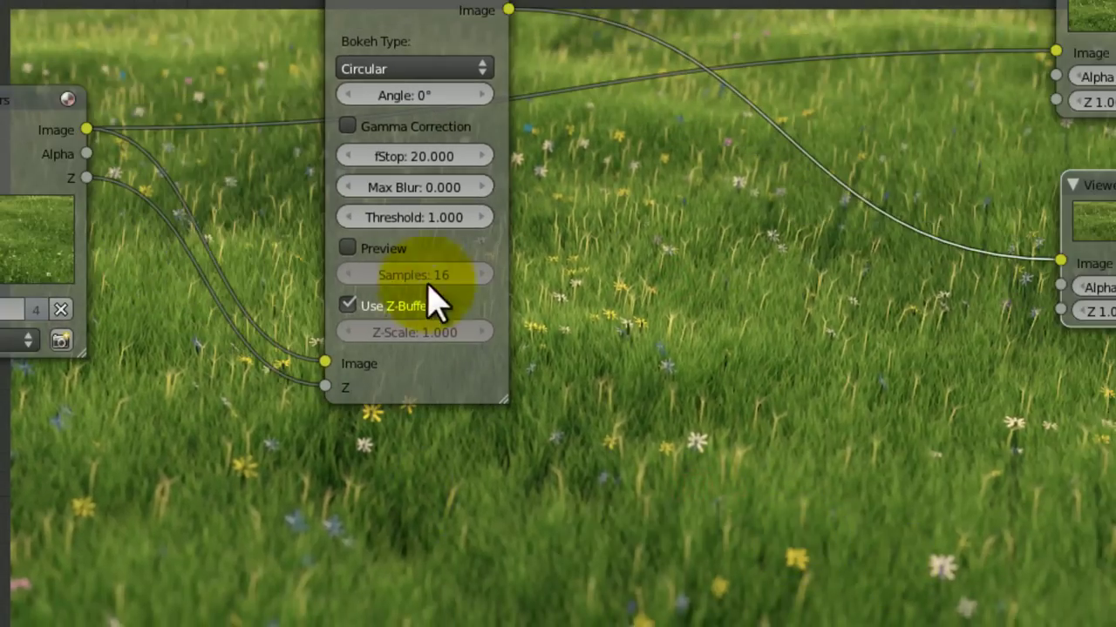
Step: Set the Defocus node's fStop to 25
{"action": "middle_click_drag", "start_coordinate": [692, 259], "coordinate": [601, 320]}
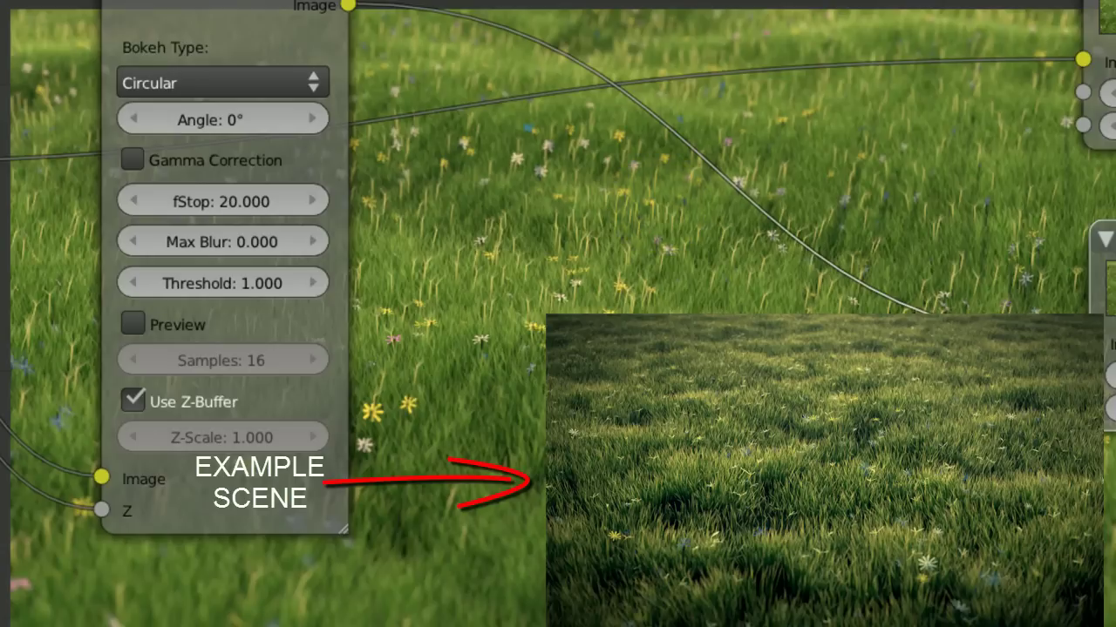
{"action": "left_click", "coordinate": [219, 200]}
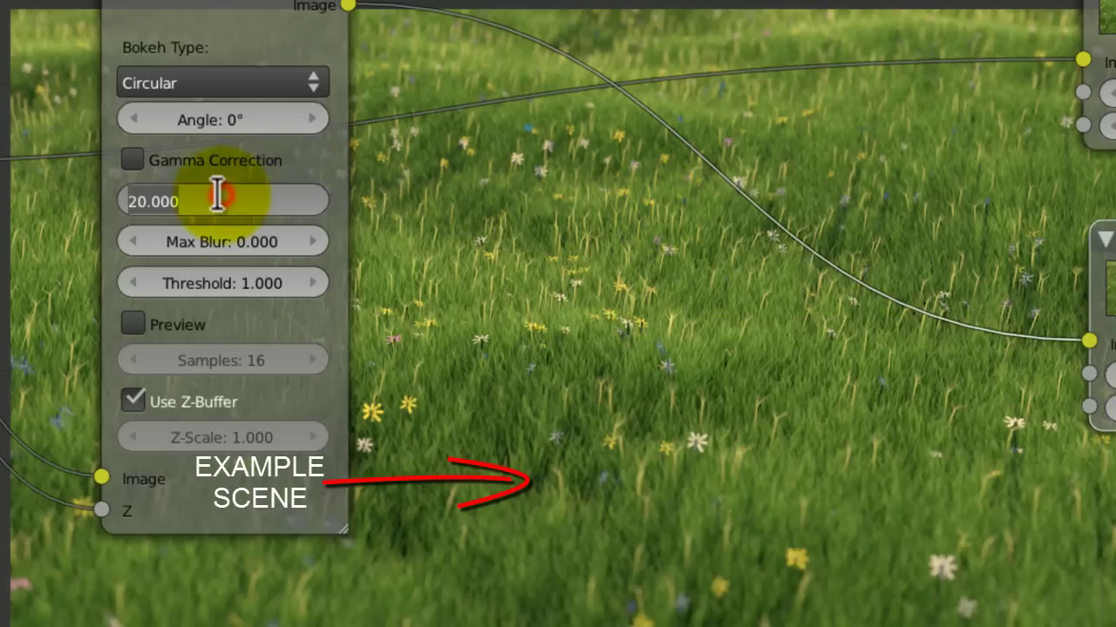
{"action": "type", "text": "25"}
{"action": "key", "text": "Return"}
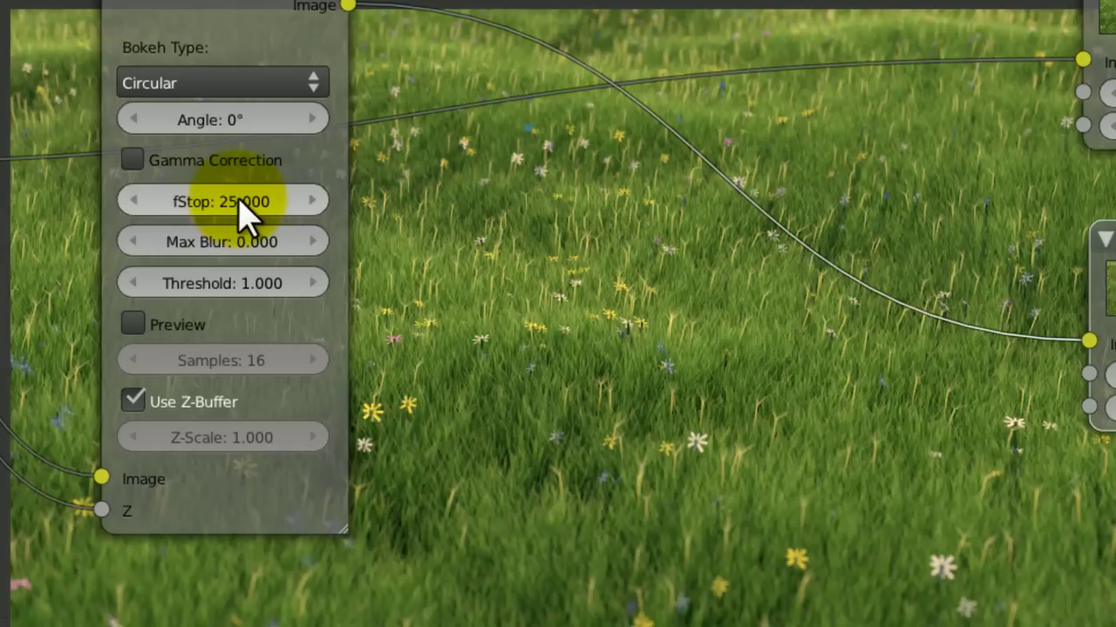
Step: Try a Defocus fStop of 4.262 to compare the blur strength, and restore the fStop to 25
{"action": "left_click_drag", "start_coordinate": [266, 204], "coordinate": [66, 261]}
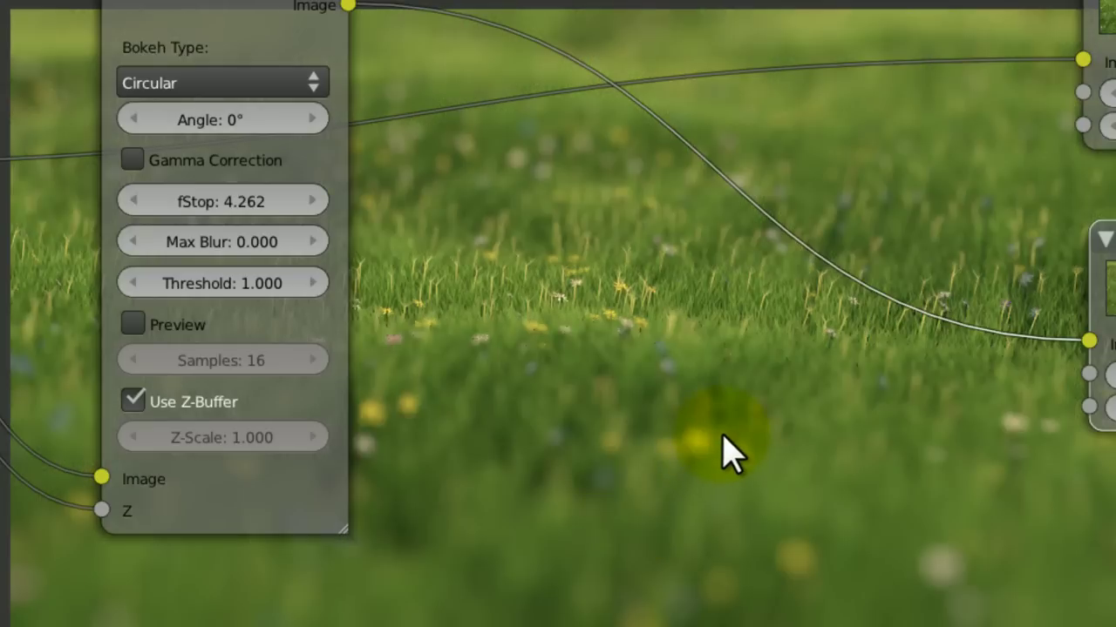
{"action": "mouse_move", "coordinate": [716, 436]}
{"action": "middle_mouse_down"}
{"action": "mouse_move", "coordinate": [428, 169]}
{"action": "mouse_move", "coordinate": [697, 311]}
{"action": "mouse_move", "coordinate": [728, 448]}
{"action": "middle_mouse_up"}
{"action": "left_click", "coordinate": [228, 213]}
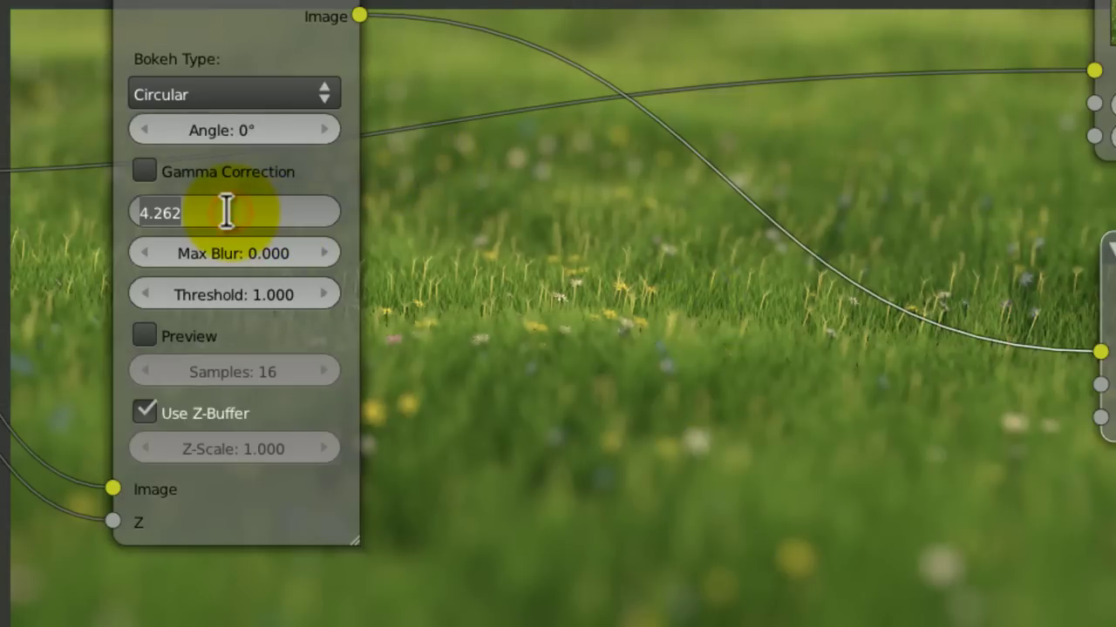
{"action": "key", "text": "Return"}
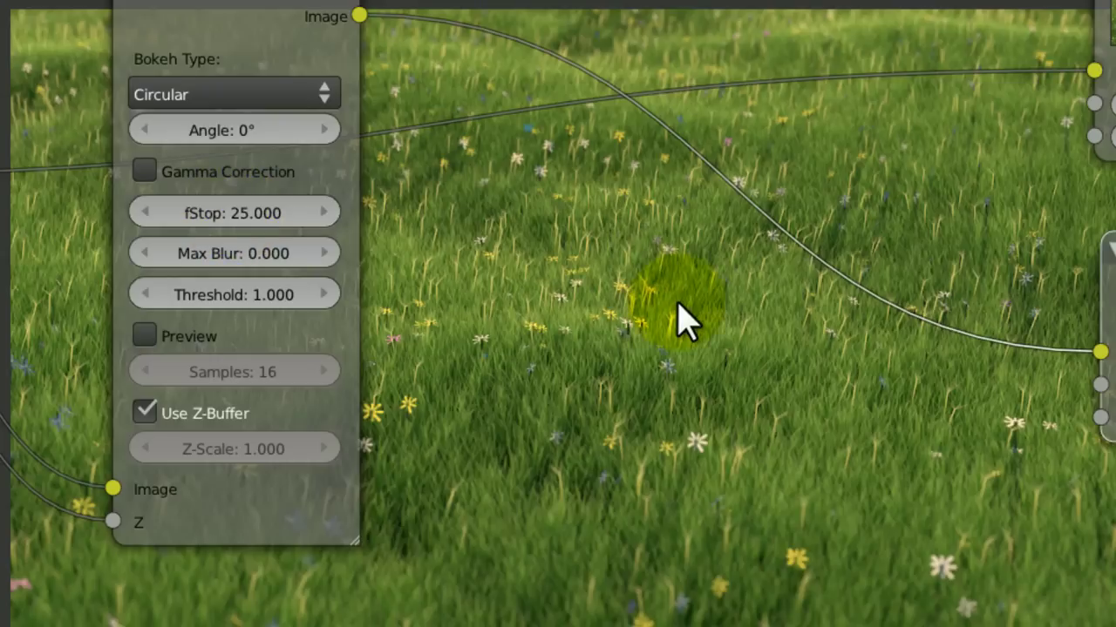
Step: Move the Defocus node below the link from Render Layers to Composite and save the project over Part #3.blend
{"action": "middle_click_drag", "start_coordinate": [581, 306], "coordinate": [726, 333]}
{"action": "scroll", "coordinate": [723, 356], "scroll_direction": "down", "scroll_amount": 2}
{"action": "key", "text": "ctrl+s"}
{"action": "left_click", "coordinate": [723, 356]}
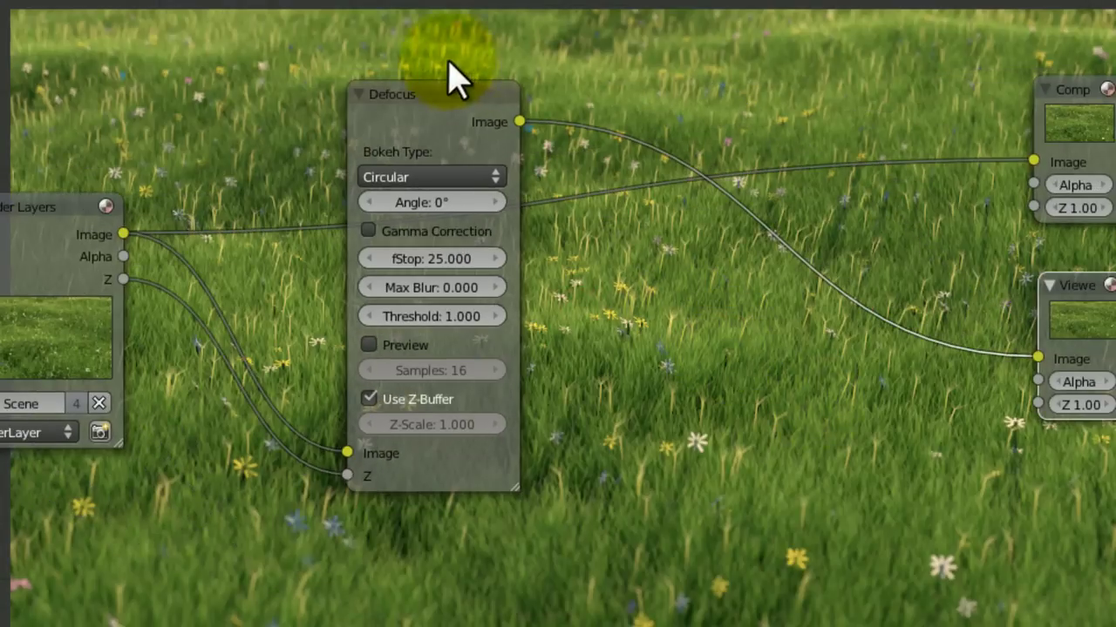
{"action": "left_click_drag", "start_coordinate": [440, 150], "coordinate": [349, 346]}
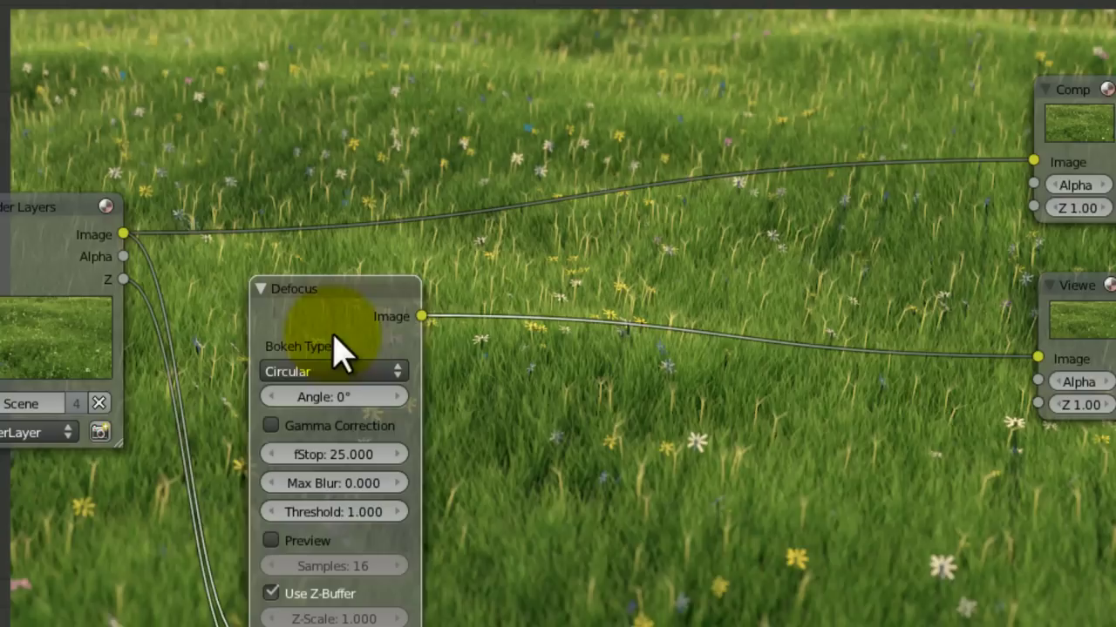
{"action": "key", "text": "ctrl+s"}
{"action": "left_click", "coordinate": [416, 334]}
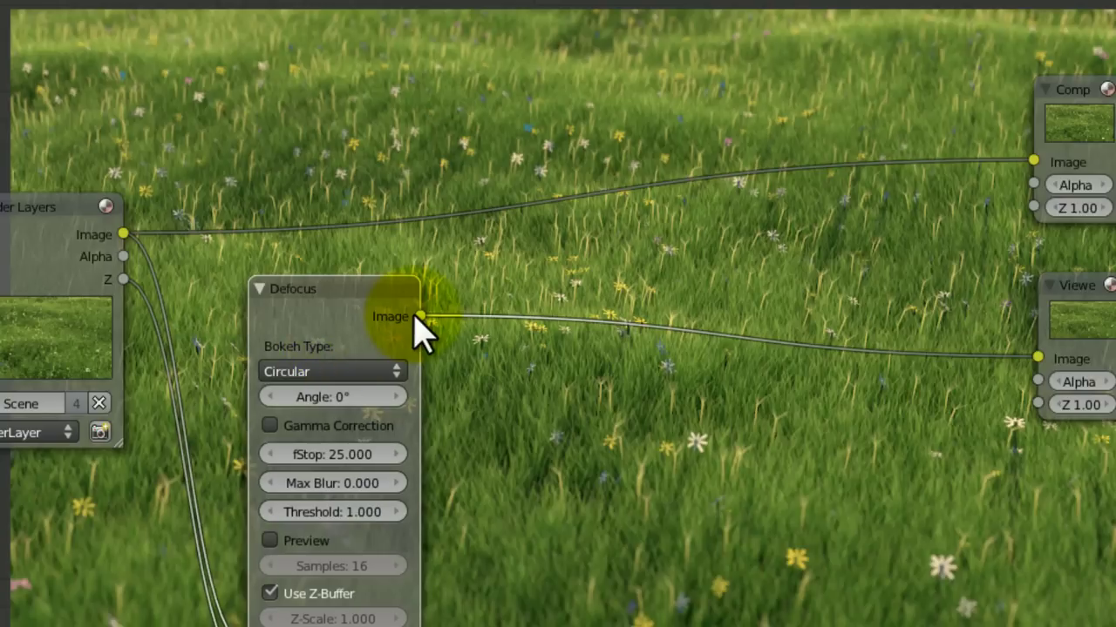
{"action": "key", "text": "ctrl+s"}
{"action": "left_click", "coordinate": [518, 341]}
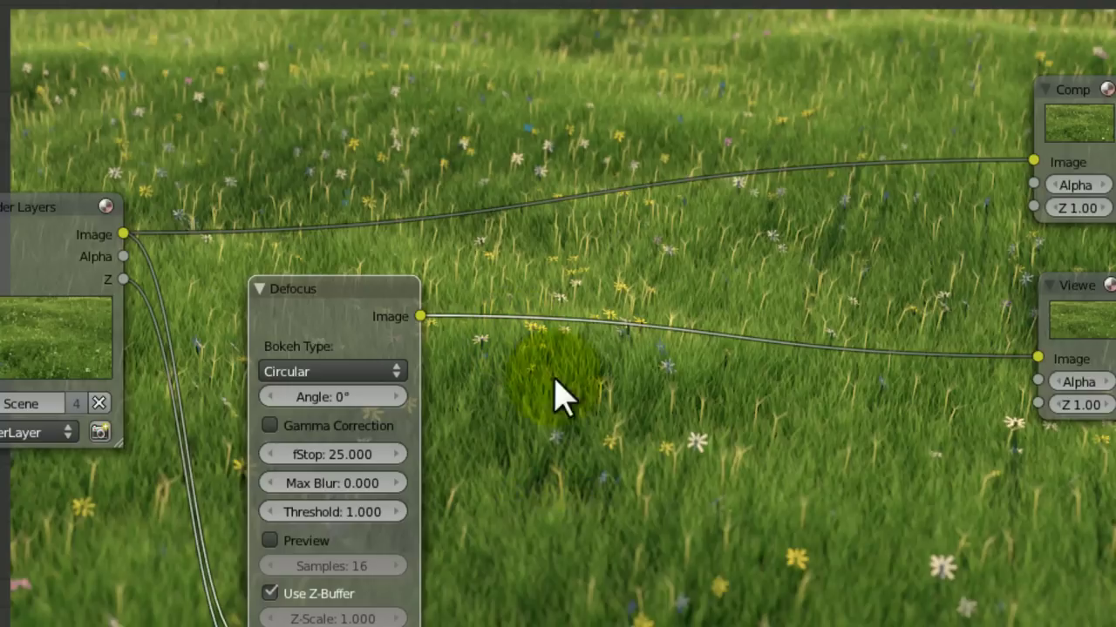
{"action": "key", "text": "ctrl+s"}
{"action": "left_click", "coordinate": [630, 169]}
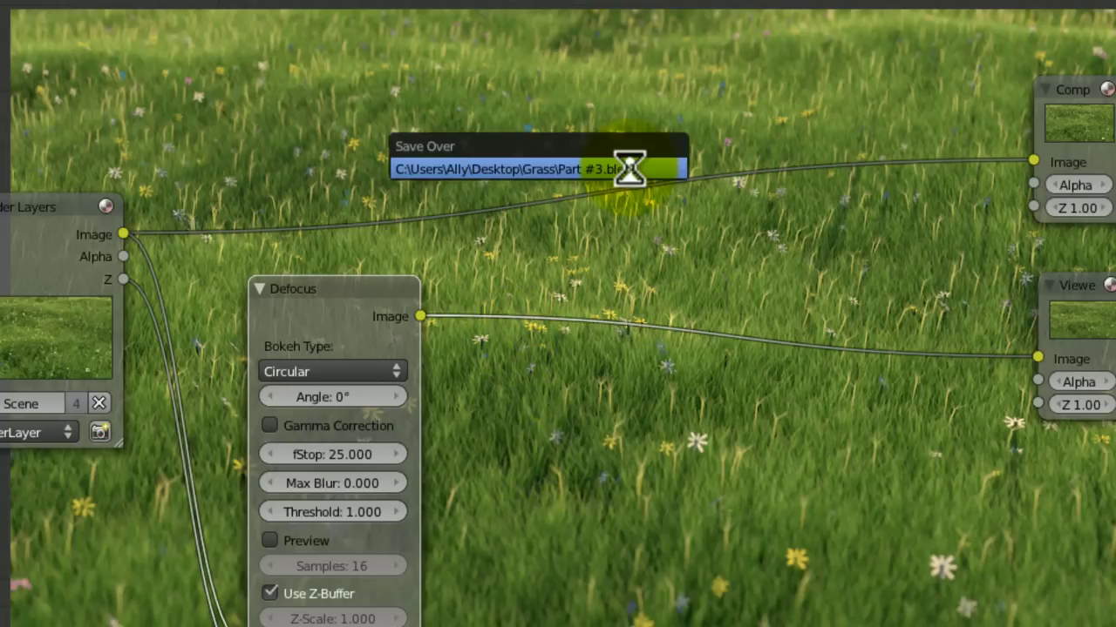
Step: Add a Mix color node, connect the Defocus image output to its first Image input, and place it above the Defocus node
{"action": "middle_click_drag", "start_coordinate": [533, 249], "coordinate": [599, 226]}
{"action": "scroll", "coordinate": [600, 219], "scroll_direction": "down", "scroll_amount": 1}
{"action": "scroll", "coordinate": [597, 226], "scroll_direction": "up", "scroll_amount": 1}
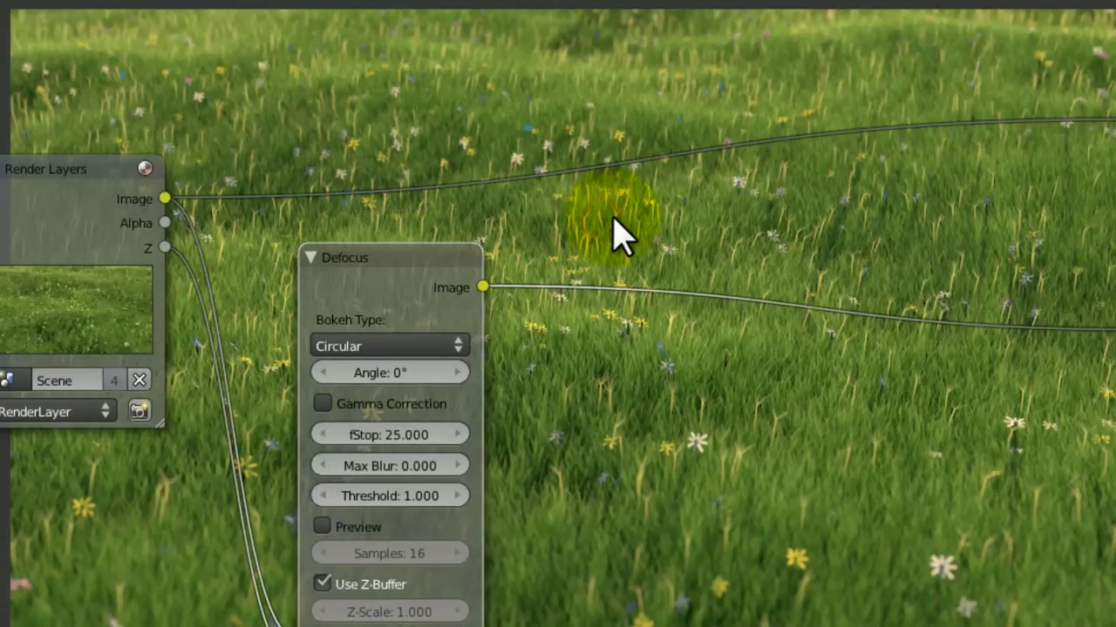
{"action": "key", "text": "shift+a"}
{"action": "mouse_move", "coordinate": [605, 169]}
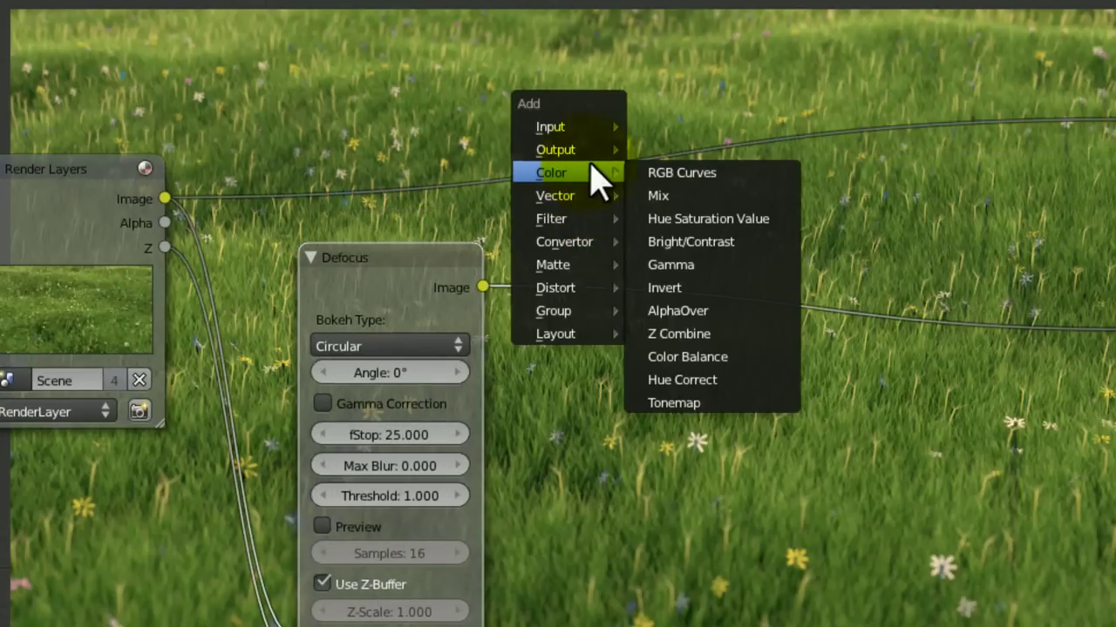
{"action": "left_click", "coordinate": [660, 192]}
{"action": "left_click_drag", "start_coordinate": [482, 287], "coordinate": [659, 324]}
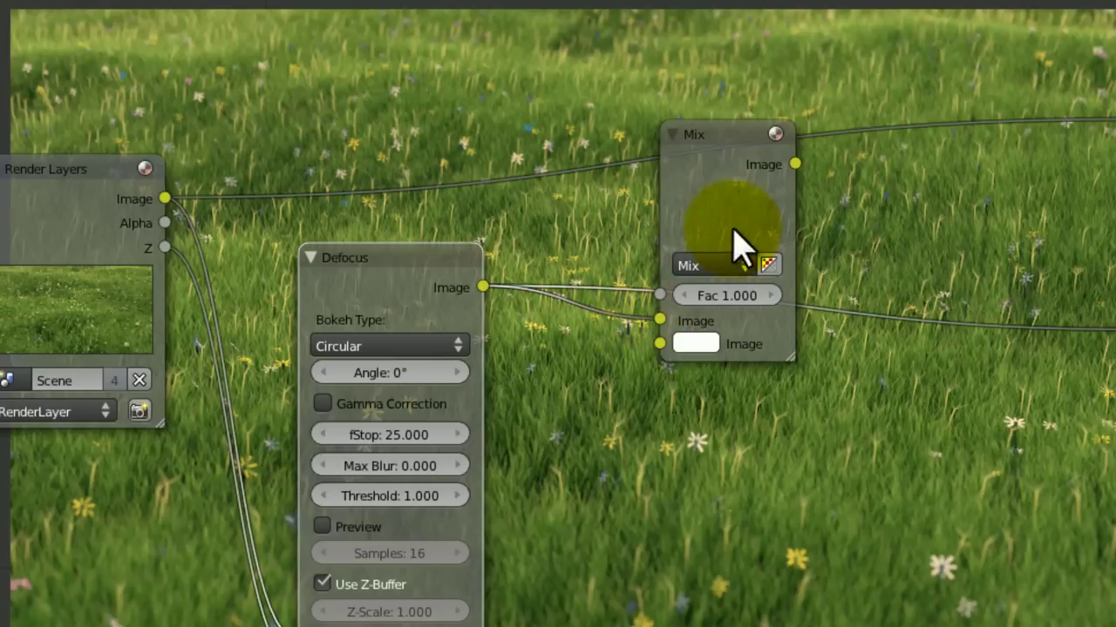
{"action": "left_click_drag", "start_coordinate": [728, 213], "coordinate": [704, 68]}
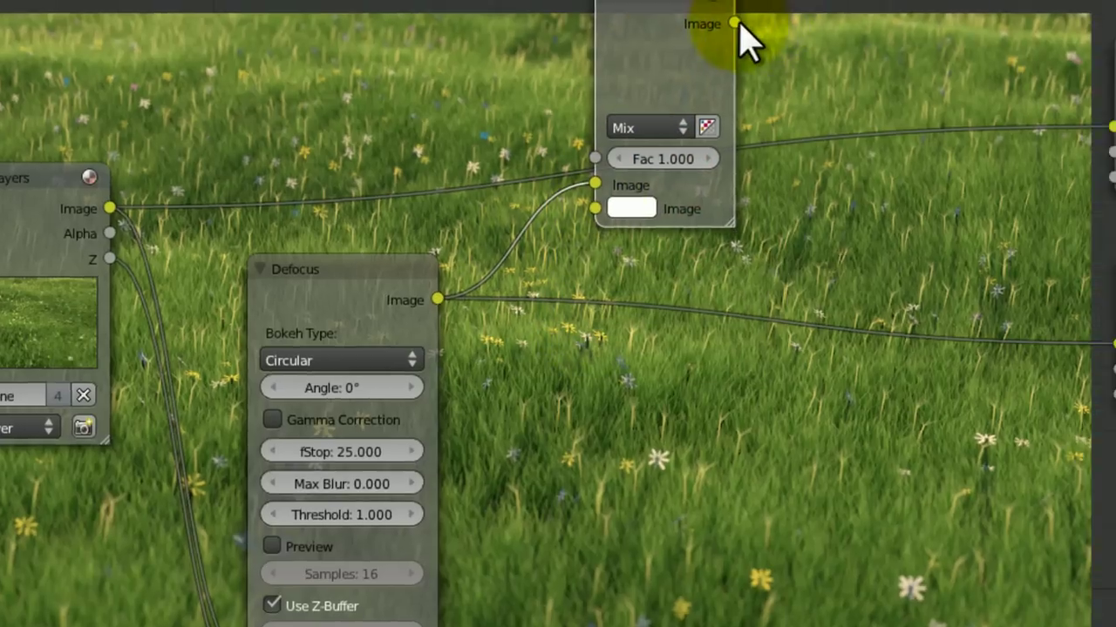
Step: Connect the Mix node's Image output to the Viewer node and save the project over its existing version
{"action": "left_click_drag", "start_coordinate": [735, 24], "coordinate": [1113, 344]}
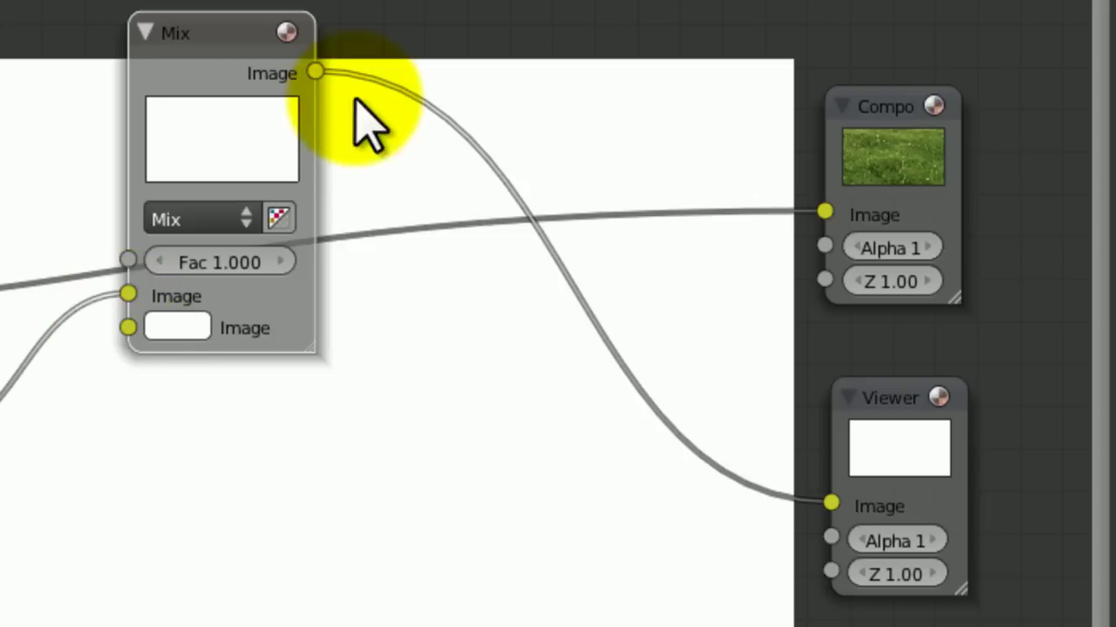
{"action": "left_click", "coordinate": [833, 419]}
{"action": "key", "text": "ctrl+s"}
{"action": "left_click", "coordinate": [580, 461]}
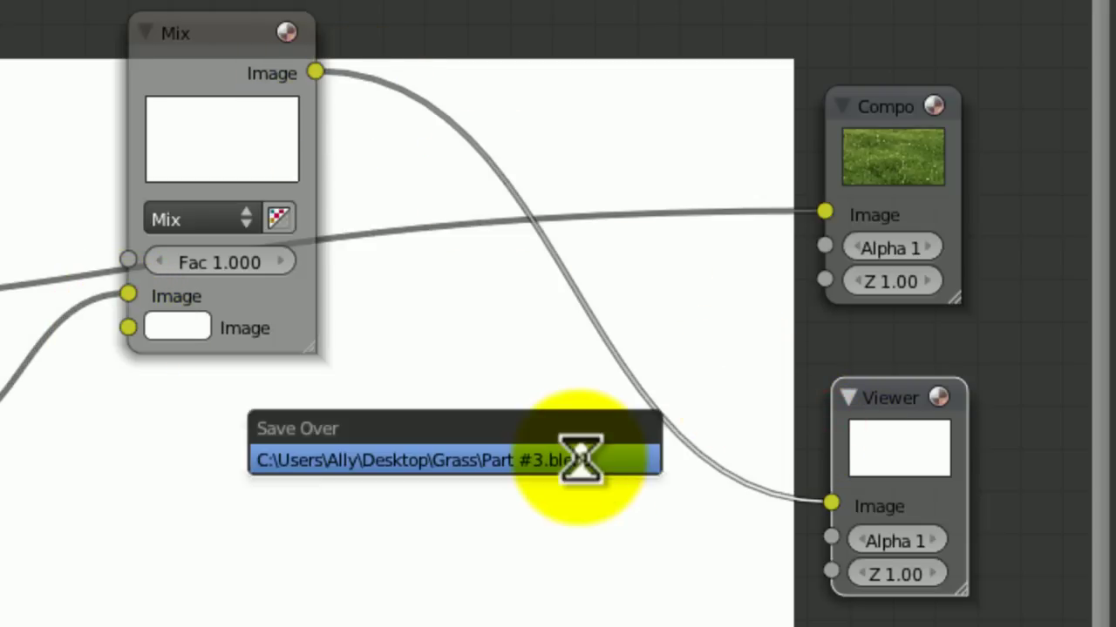
Step: Set the Mix node's blend mode to Screen and space it and the Render Layers node farther apart
{"action": "left_click", "coordinate": [216, 229]}
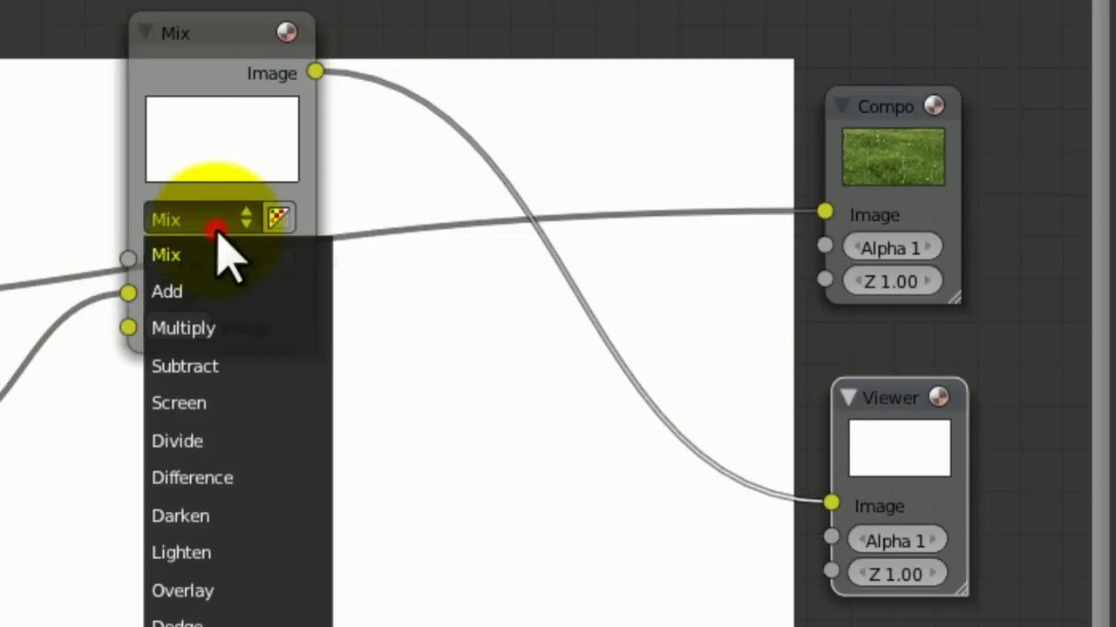
{"action": "left_click", "coordinate": [214, 403]}
{"action": "left_click_drag", "start_coordinate": [244, 120], "coordinate": [550, 141]}
{"action": "left_click_drag", "start_coordinate": [51, 396], "coordinate": [170, 626]}
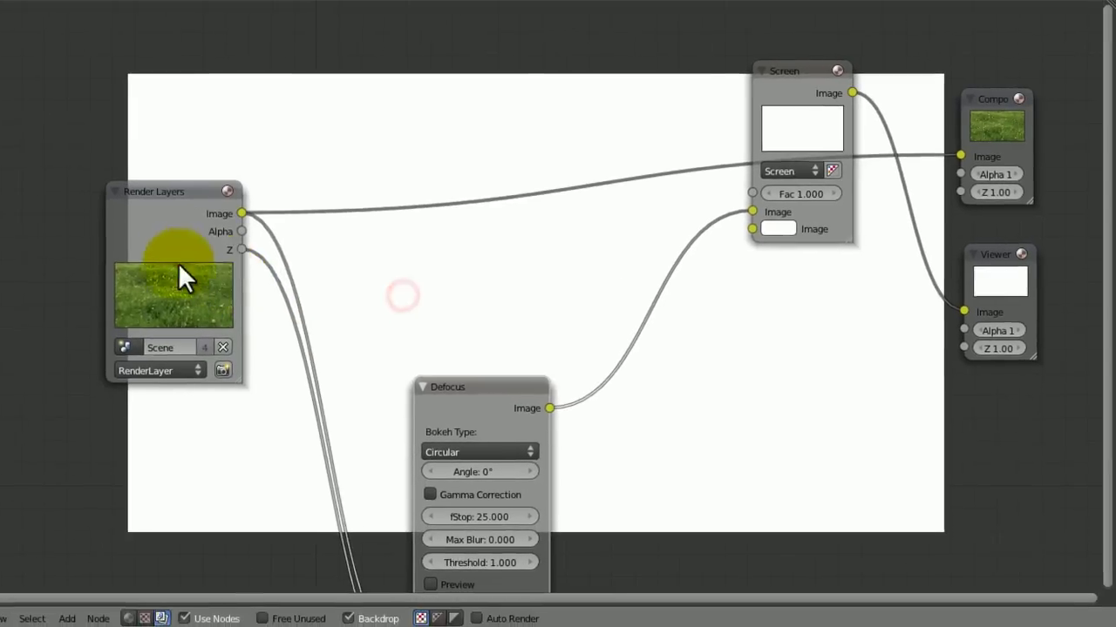
{"action": "left_click_drag", "start_coordinate": [179, 265], "coordinate": [1, 372]}
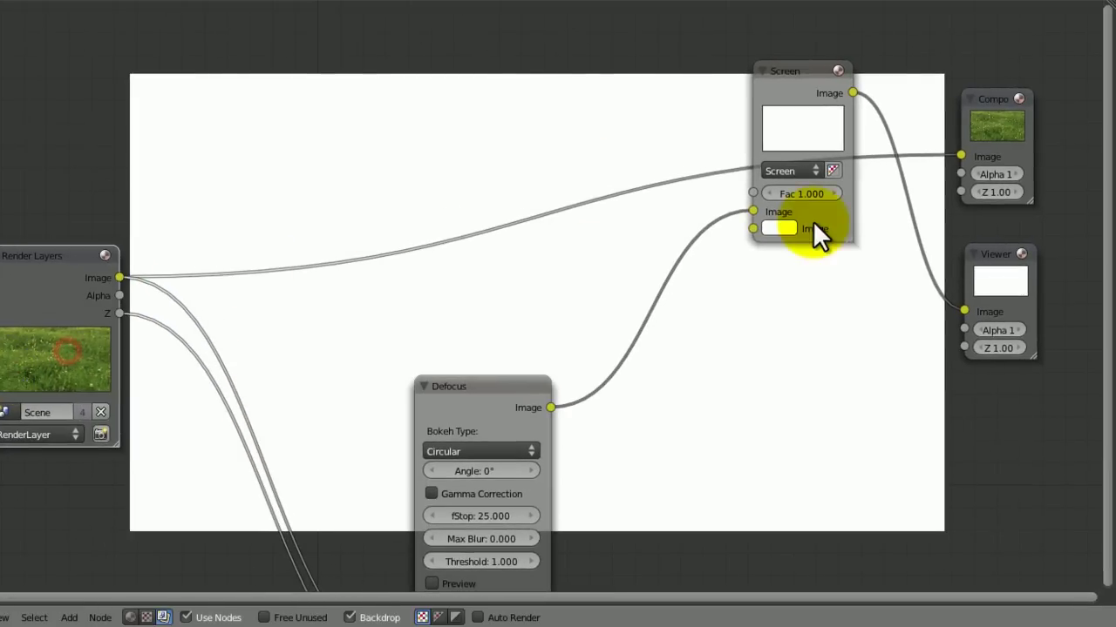
Step: Duplicate the Viewer node and place the copy above the link between Render Layers and Composite
{"action": "left_click", "coordinate": [1010, 279]}
{"action": "key", "text": "shift+d"}
{"action": "left_click", "coordinate": [585, 178]}
{"action": "left_click_drag", "start_coordinate": [534, 107], "coordinate": [566, 47]}
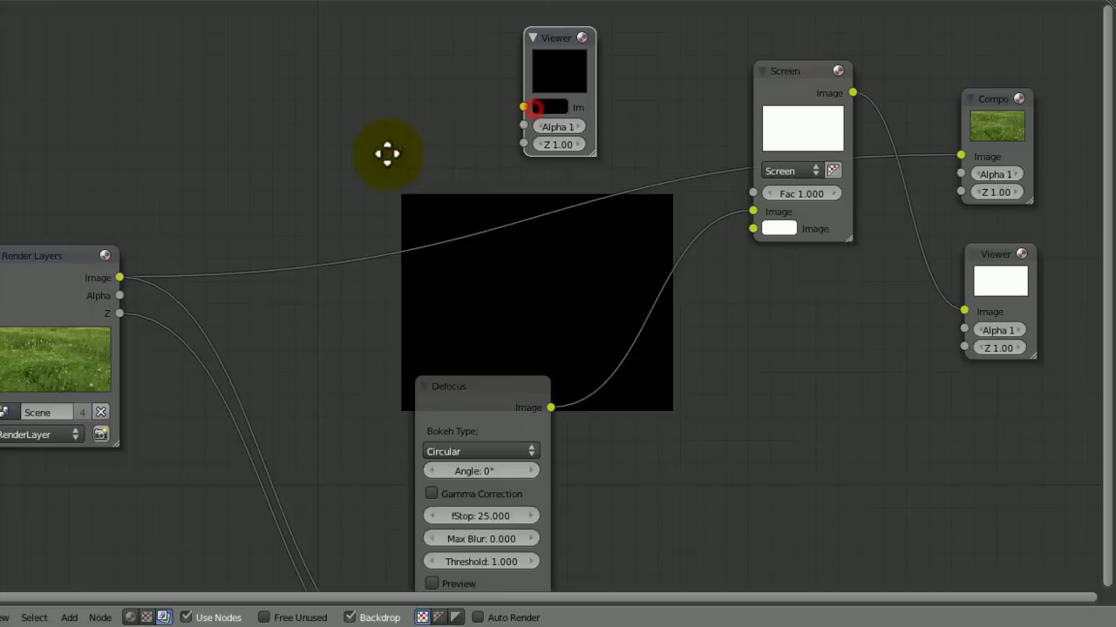
Step: Add a Map Value vector node and place it between the Render Layers node and the duplicated Viewer
{"action": "middle_click_drag", "start_coordinate": [387, 154], "coordinate": [454, 203]}
{"action": "key", "text": "shift+a"}
{"action": "mouse_move", "coordinate": [271, 260]}
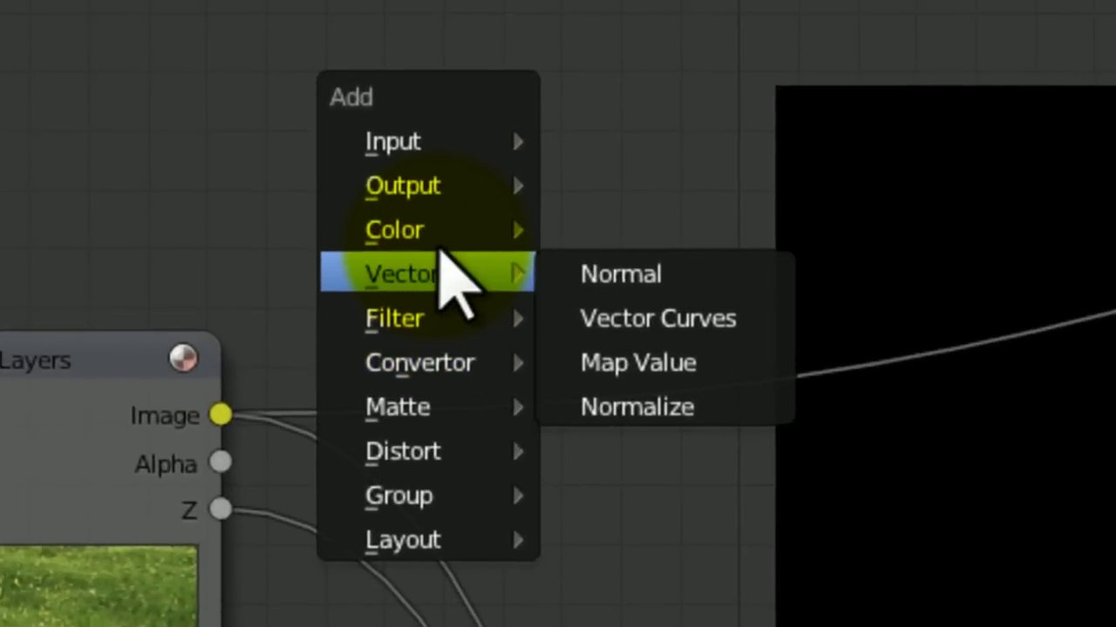
{"action": "left_click", "coordinate": [642, 348]}
{"action": "left_click_drag", "start_coordinate": [747, 274], "coordinate": [558, 0]}
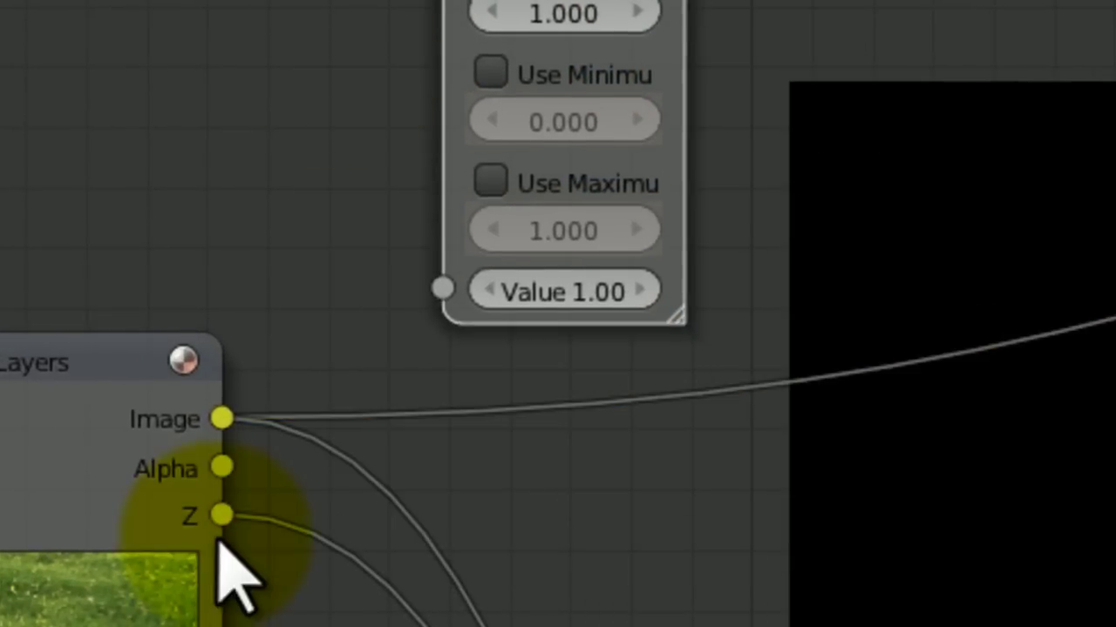
Step: Link the Render Layers Z output to Map Value and its Value output to the duplicated Viewer's Image input, and save the project
{"action": "left_click_drag", "start_coordinate": [222, 516], "coordinate": [443, 290]}
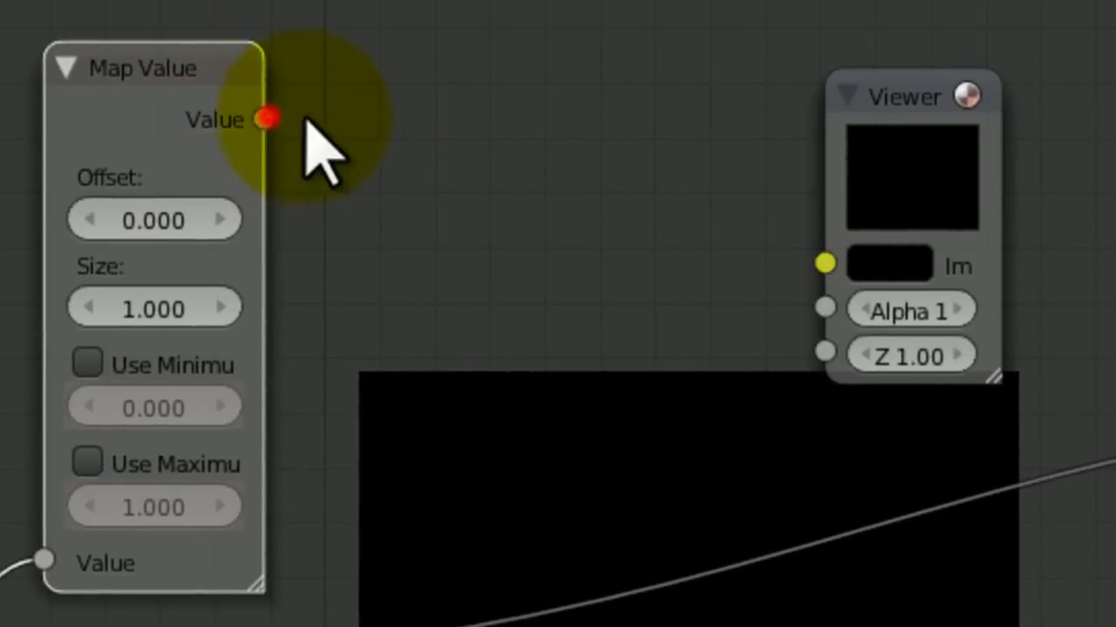
{"action": "left_click_drag", "start_coordinate": [267, 118], "coordinate": [827, 269]}
{"action": "left_click_drag", "start_coordinate": [916, 171], "coordinate": [871, 167]}
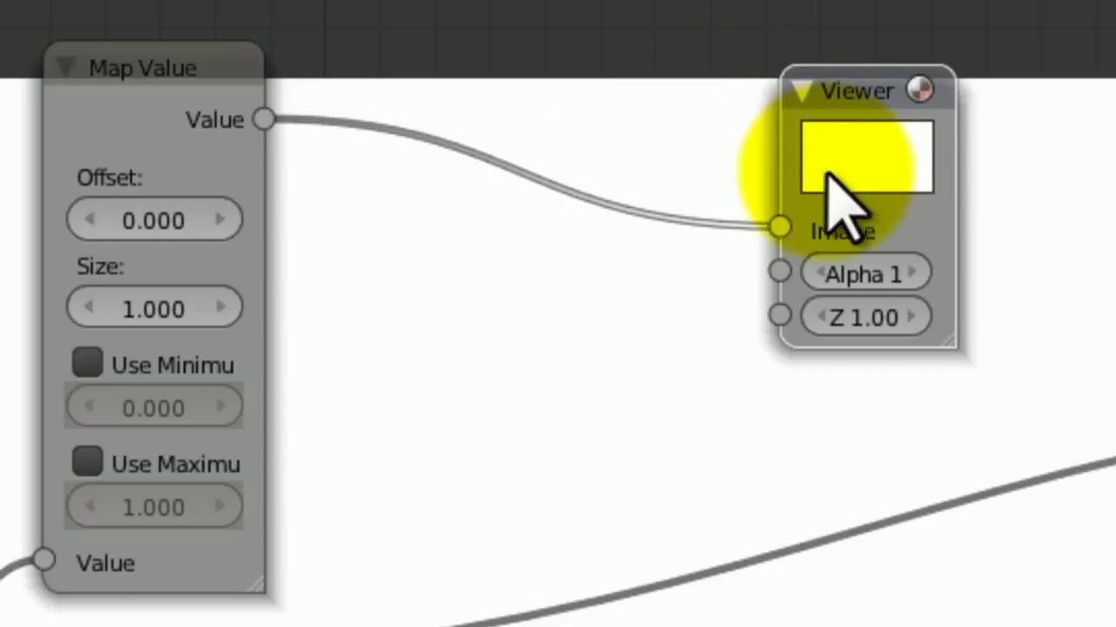
{"action": "key", "text": "ctrl+s"}
{"action": "left_click", "coordinate": [648, 171]}
Step: Enable Use Minimum and Use Maximum on the Map Value node and save the project
{"action": "middle_click_drag", "start_coordinate": [485, 204], "coordinate": [591, 299]}
{"action": "scroll", "coordinate": [590, 299], "scroll_direction": "up", "scroll_amount": 1}
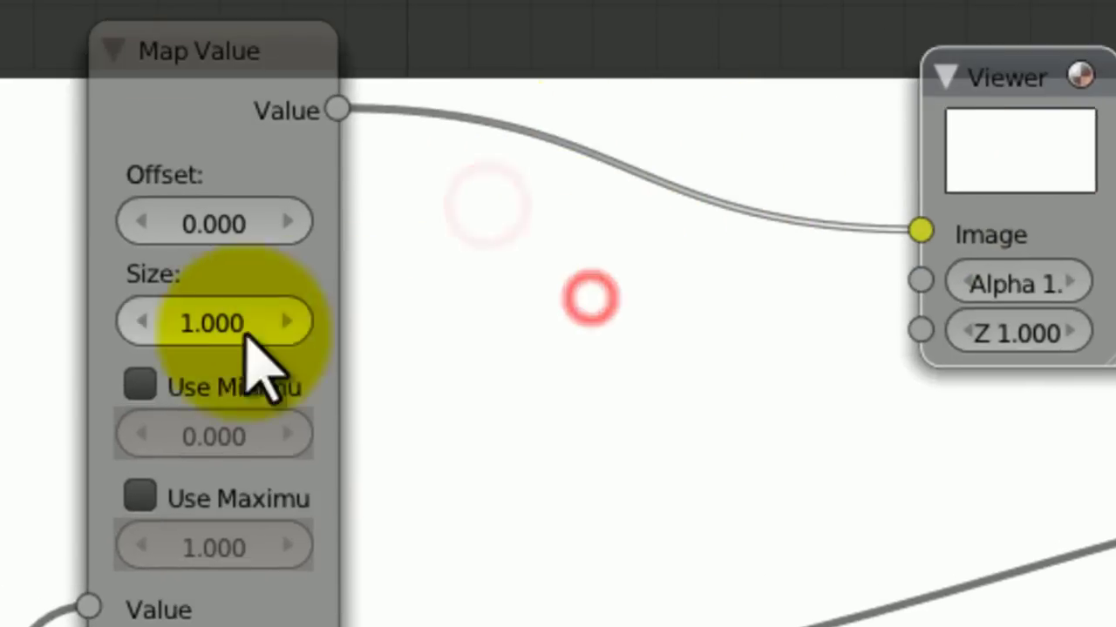
{"action": "left_click", "coordinate": [139, 384]}
{"action": "left_click", "coordinate": [140, 495]}
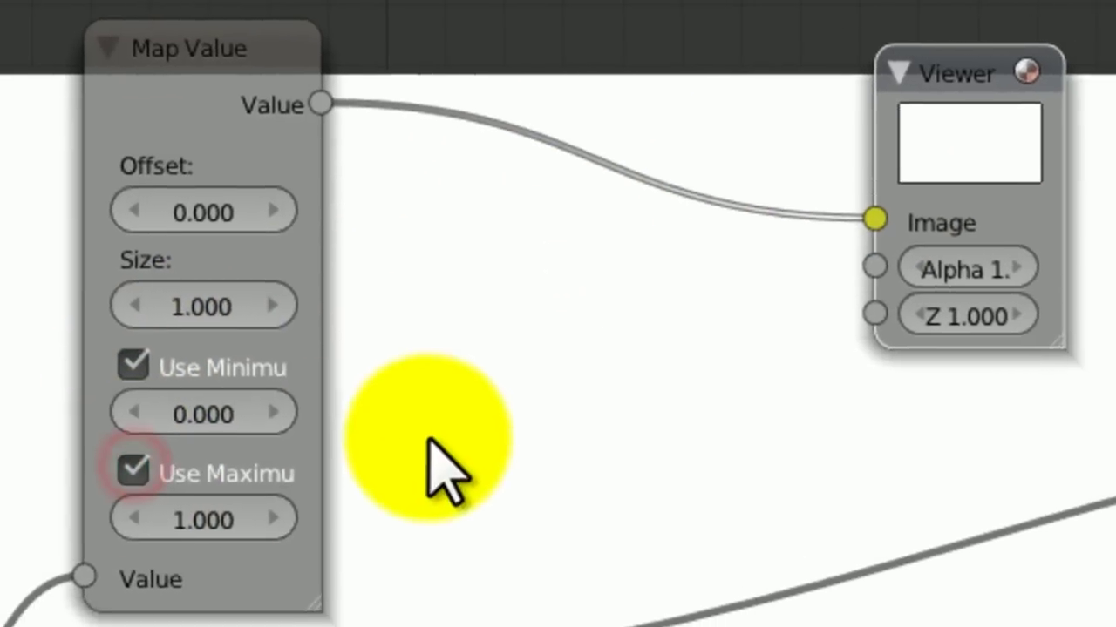
{"action": "key", "text": "ctrl+s"}
{"action": "left_click", "coordinate": [427, 435]}
{"action": "middle_click_drag", "start_coordinate": [418, 433], "coordinate": [430, 579]}
{"action": "scroll", "coordinate": [431, 579], "scroll_direction": "up", "scroll_amount": 2}
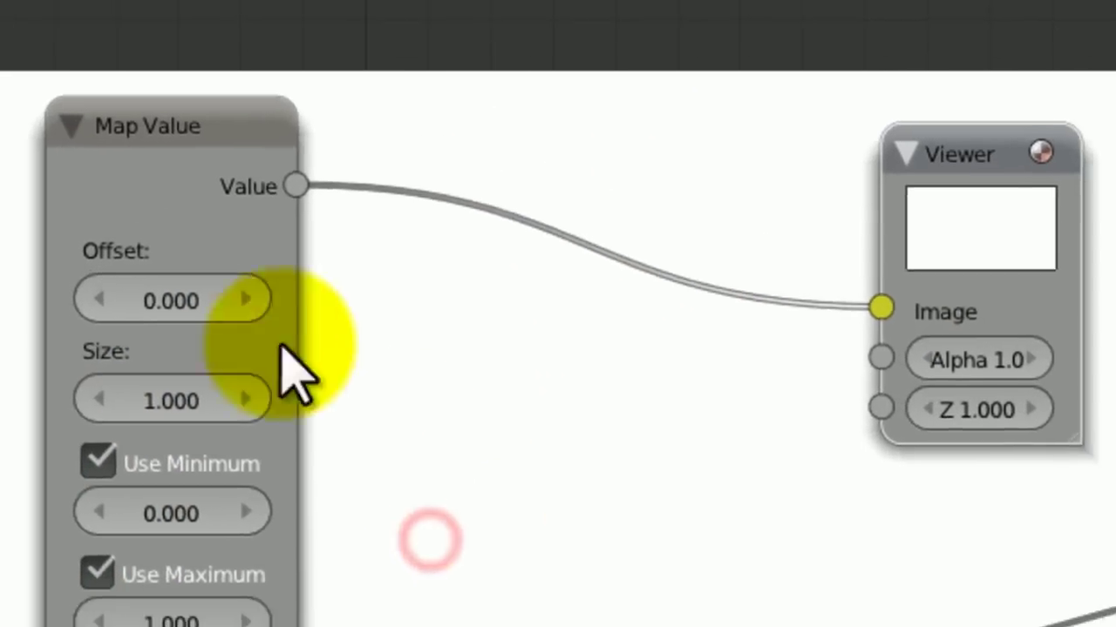
Step: Adjust the Map Value node's Offset to -6.832
{"action": "left_click_drag", "start_coordinate": [218, 310], "coordinate": [134, 313]}
{"action": "left_click", "coordinate": [198, 301]}
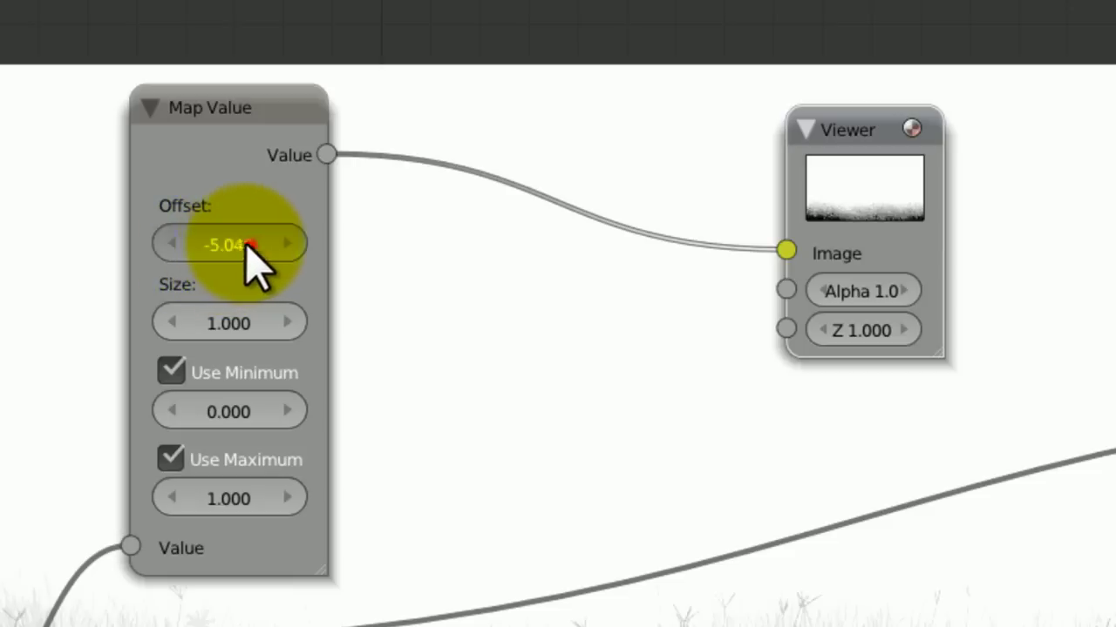
{"action": "mouse_move", "coordinate": [248, 248]}
{"action": "left_mouse_down"}
{"action": "mouse_move", "coordinate": [229, 259]}
{"action": "mouse_move", "coordinate": [292, 268]}
{"action": "mouse_move", "coordinate": [224, 241]}
{"action": "mouse_move", "coordinate": [252, 242]}
{"action": "mouse_move", "coordinate": [188, 247]}
{"action": "mouse_move", "coordinate": [262, 249]}
{"action": "left_mouse_up"}
Step: Set the Map Value node's Size to 0.005 and save the project over its existing version
{"action": "left_click", "coordinate": [202, 319]}
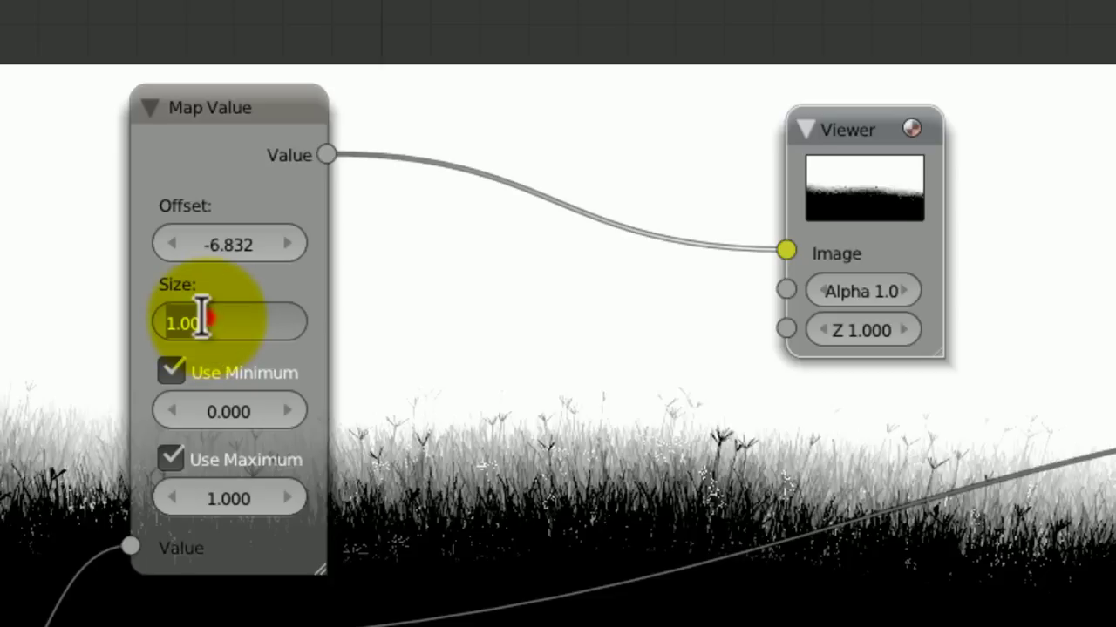
{"action": "left_click", "coordinate": [236, 319]}
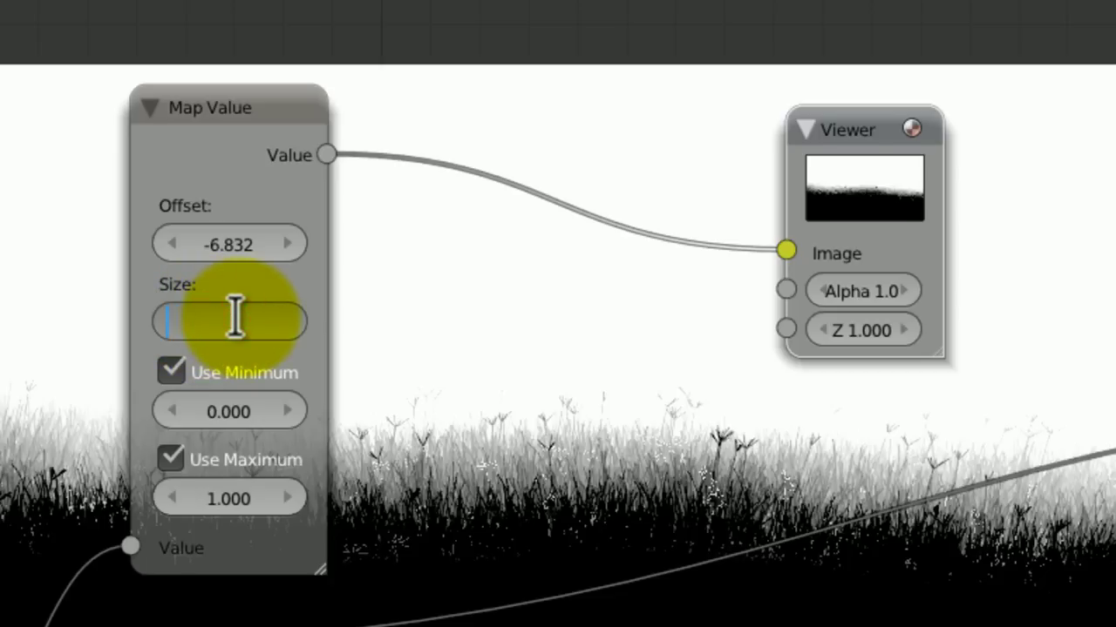
{"action": "type", "text": ".005"}
{"action": "key", "text": "Return"}
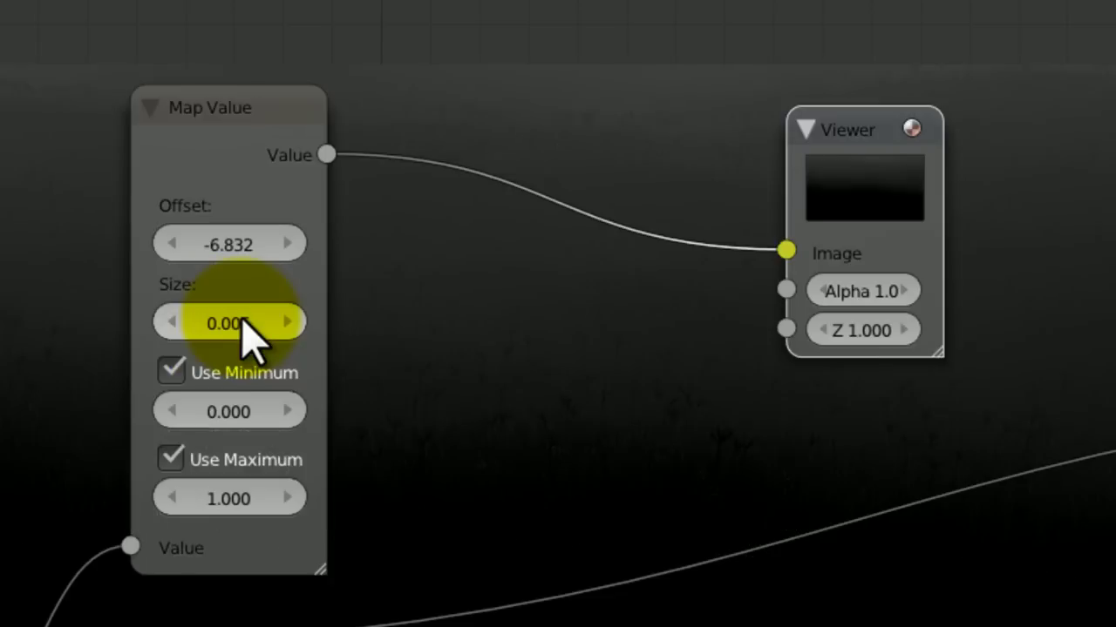
{"action": "key", "text": "ctrl+s"}
{"action": "left_click", "coordinate": [488, 360]}
Step: Raise the Map Value node's Offset to -4.624 and save the project
{"action": "left_click_drag", "start_coordinate": [212, 244], "coordinate": [259, 245]}
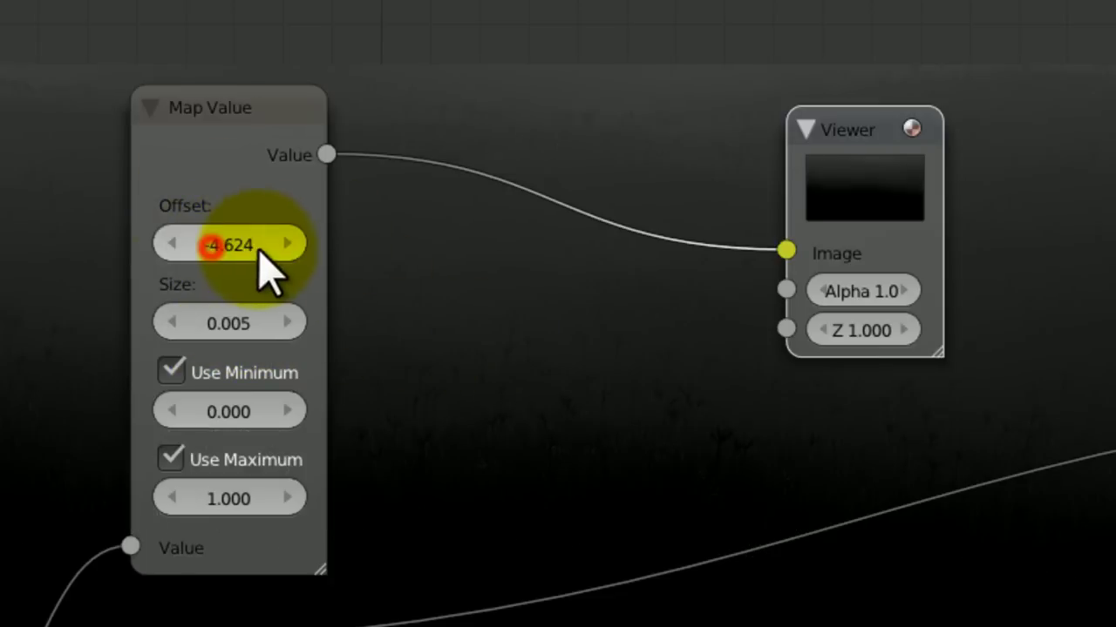
{"action": "key", "text": "ctrl+s"}
{"action": "left_click", "coordinate": [642, 535]}
{"action": "middle_click_drag", "start_coordinate": [706, 534], "coordinate": [471, 197]}
{"action": "middle_click_drag", "start_coordinate": [553, 251], "coordinate": [1023, 350]}
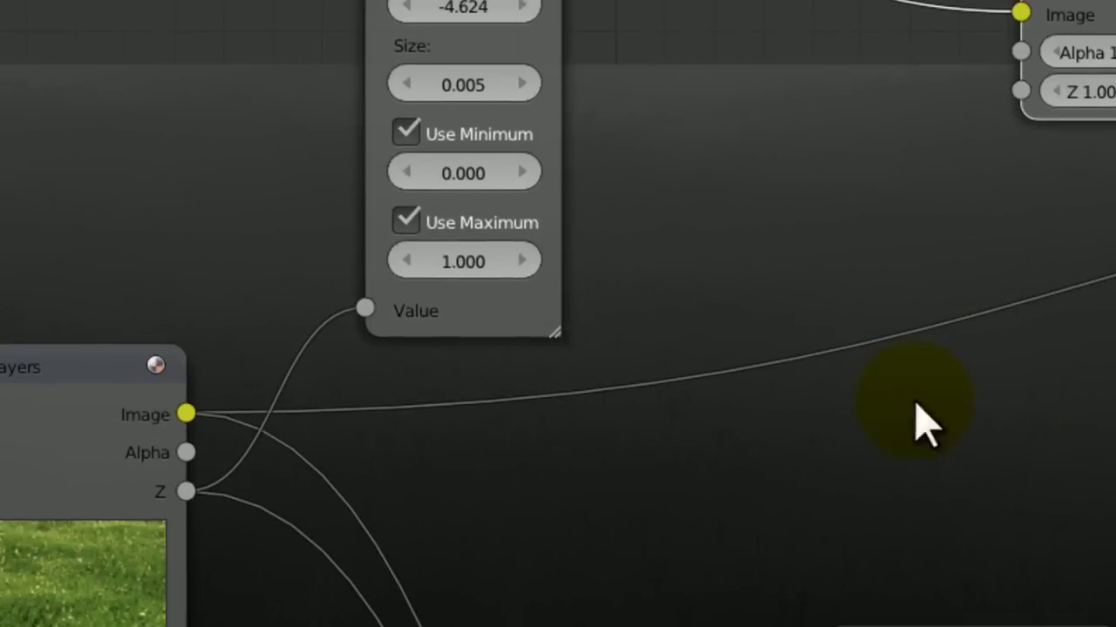
{"action": "middle_click_drag", "start_coordinate": [673, 447], "coordinate": [594, 619]}
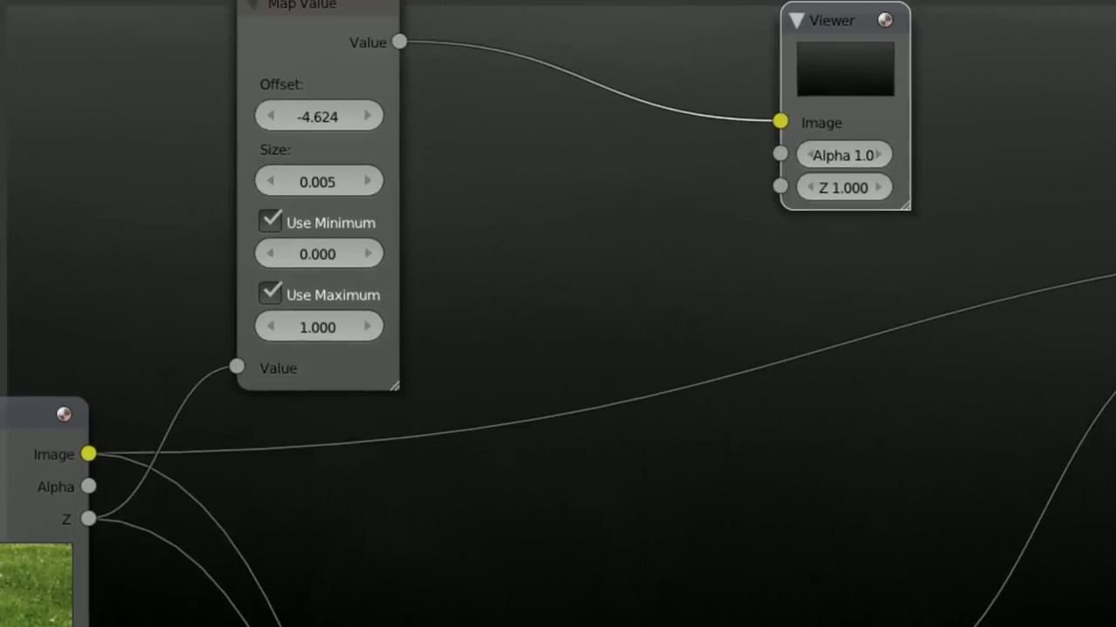
Step: Save the project over the existing Part #3.blend file
{"action": "left_click", "coordinate": [357, 268]}
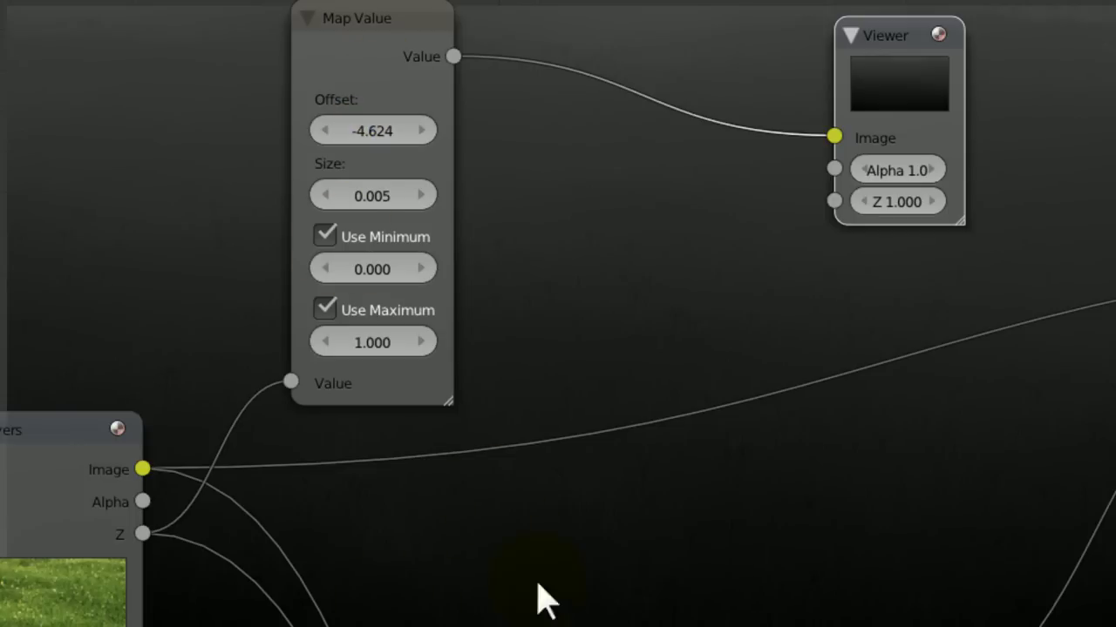
{"action": "middle_click_drag", "start_coordinate": [575, 476], "coordinate": [437, 502]}
{"action": "key", "text": "ctrl+s"}
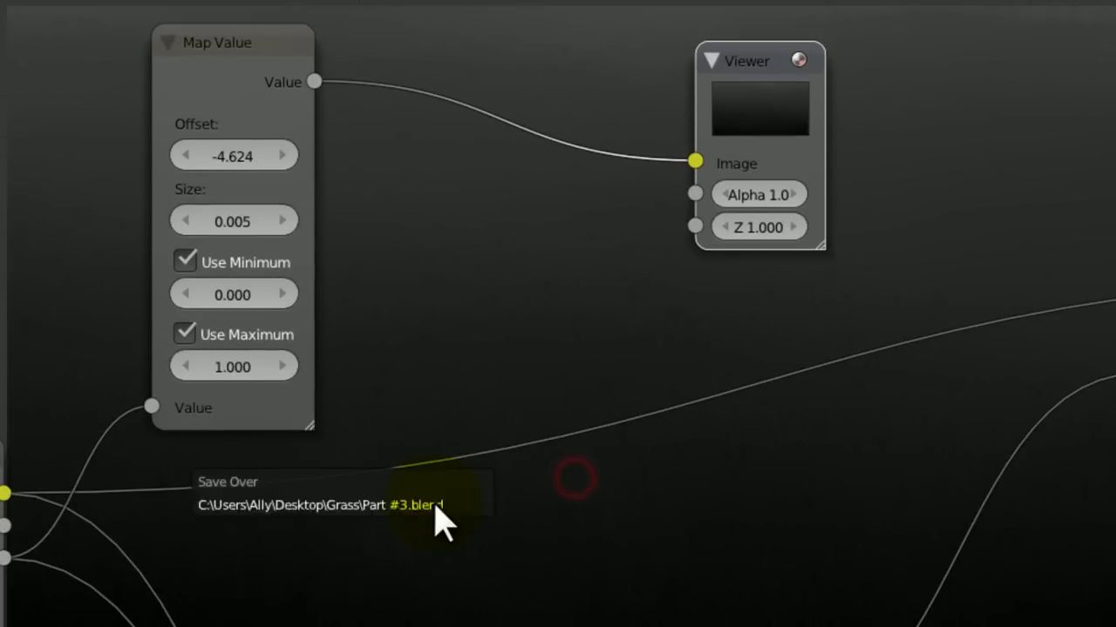
{"action": "key", "text": "Return"}
Step: Set the Map Value node's maximum to 0.050 and save the project
{"action": "left_click", "coordinate": [192, 370]}
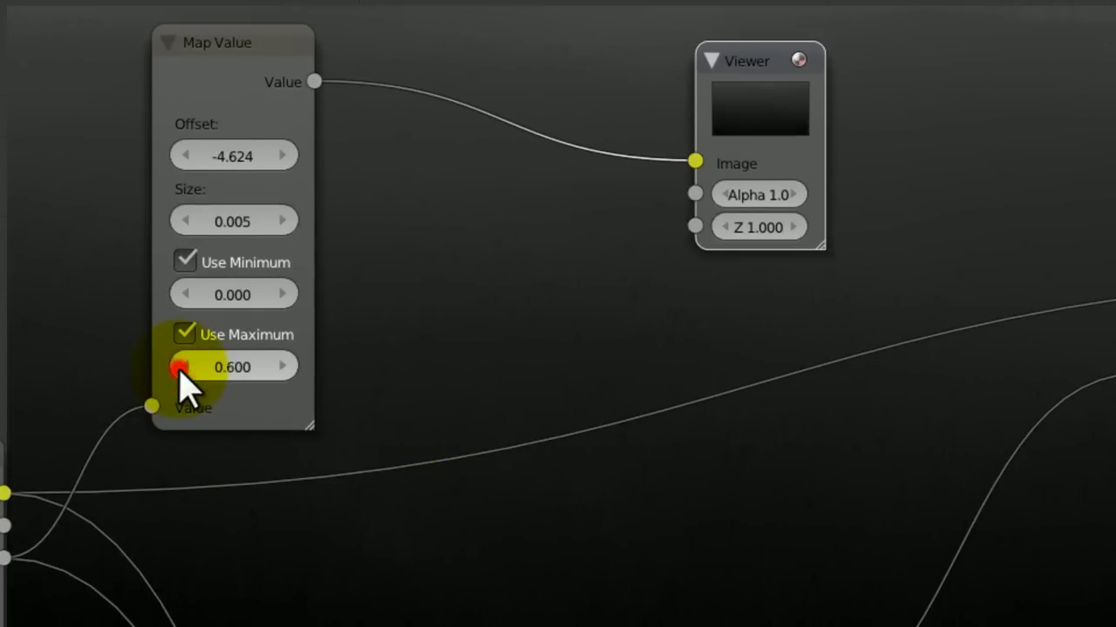
{"action": "left_click", "coordinate": [180, 372]}
{"action": "left_click", "coordinate": [180, 372]}
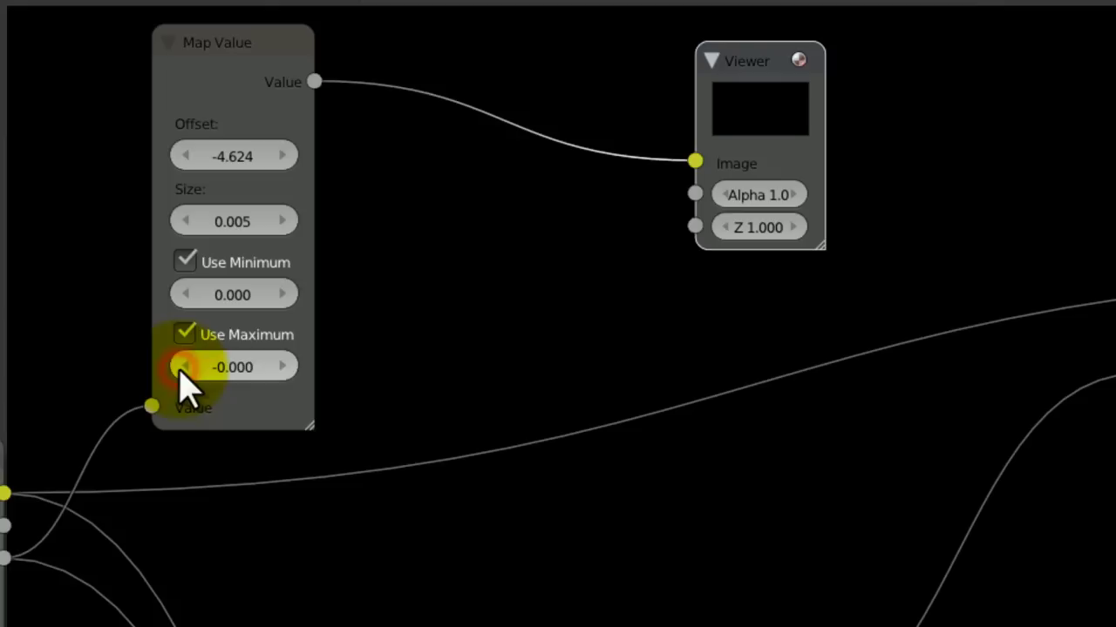
{"action": "left_click", "coordinate": [284, 370]}
{"action": "left_click", "coordinate": [241, 366]}
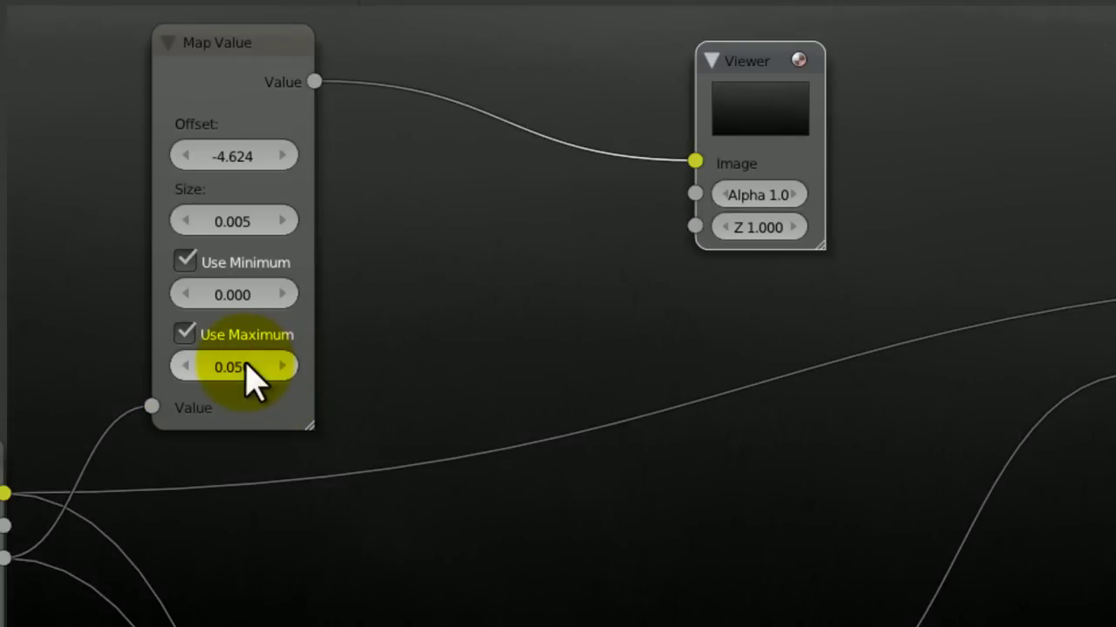
{"action": "key", "text": "ctrl+s"}
Step: Connect the Map Value output to the Screen node's Fac input, preview the Screen result in its Viewer and save the project
{"action": "middle_click_drag", "start_coordinate": [451, 358], "coordinate": [485, 214]}
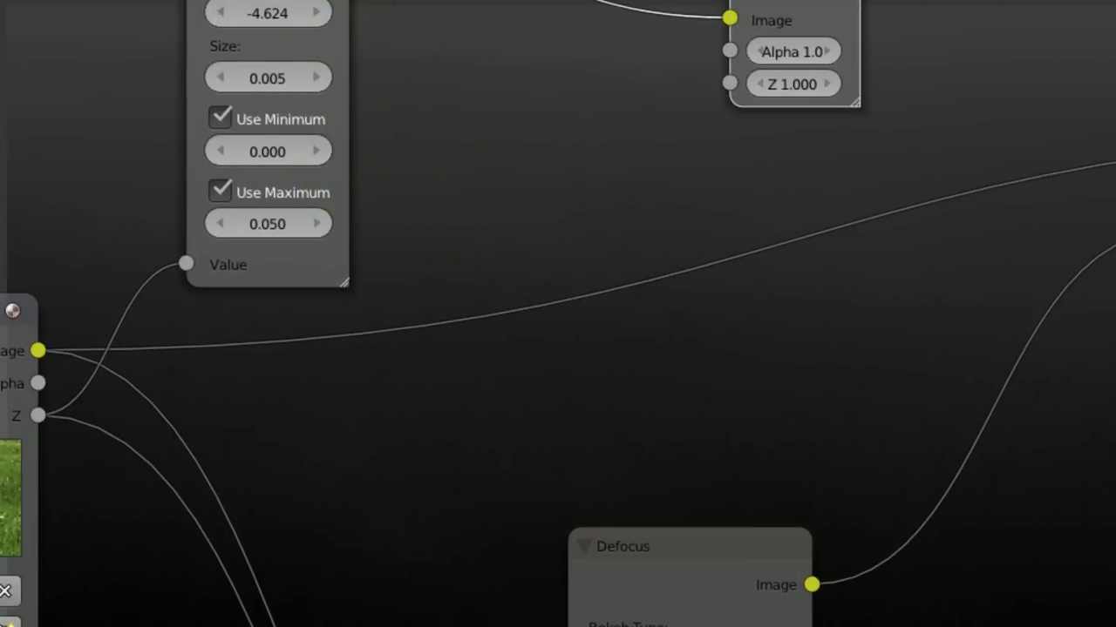
{"action": "left_click_drag", "start_coordinate": [347, 0], "coordinate": [1115, 202]}
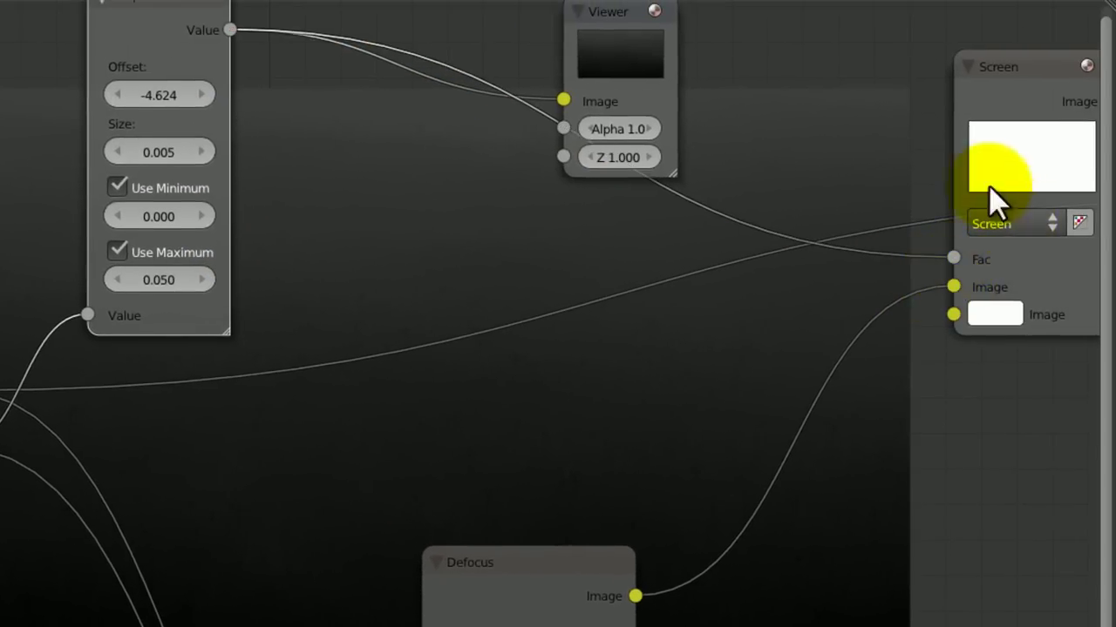
{"action": "middle_click_drag", "start_coordinate": [977, 159], "coordinate": [295, 135]}
{"action": "left_click", "coordinate": [682, 344]}
{"action": "middle_click_drag", "start_coordinate": [695, 377], "coordinate": [593, 316]}
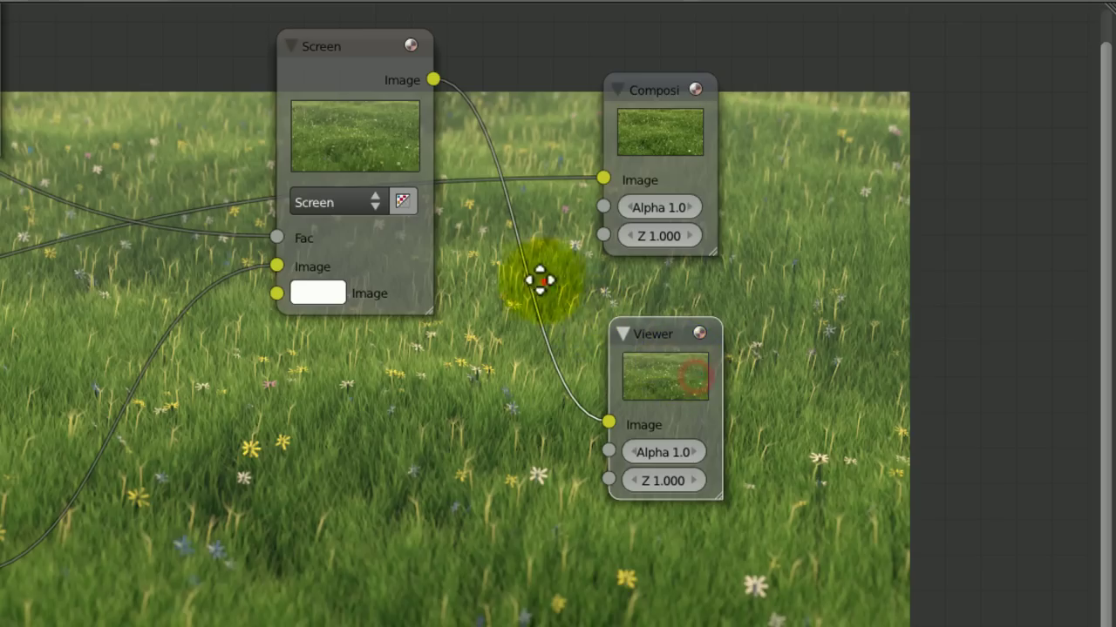
{"action": "middle_click_drag", "start_coordinate": [542, 281], "coordinate": [410, 273]}
{"action": "key", "text": "ctrl+s"}
{"action": "key", "text": "Return"}
Step: Compare the Defocus output with the misted Screen result by previewing each in the Viewer
{"action": "middle_click_drag", "start_coordinate": [79, 487], "coordinate": [242, 420]}
{"action": "scroll", "coordinate": [256, 398], "scroll_direction": "down", "scroll_amount": 5}
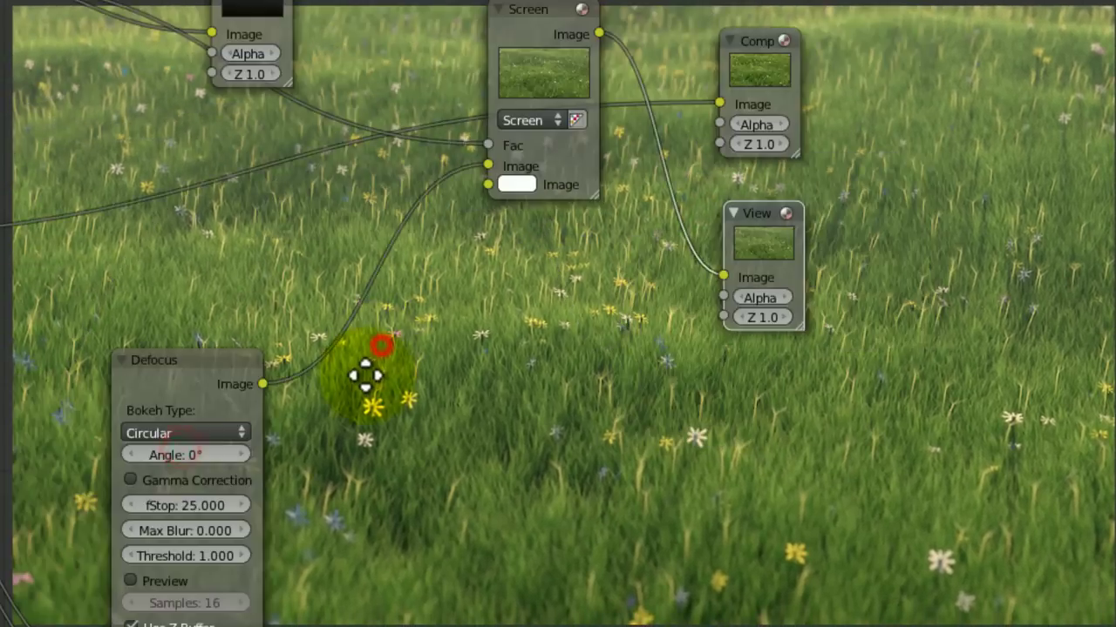
{"action": "scroll", "coordinate": [366, 380], "scroll_direction": "down", "scroll_amount": 2}
{"action": "middle_click_drag", "start_coordinate": [366, 380], "coordinate": [404, 386]}
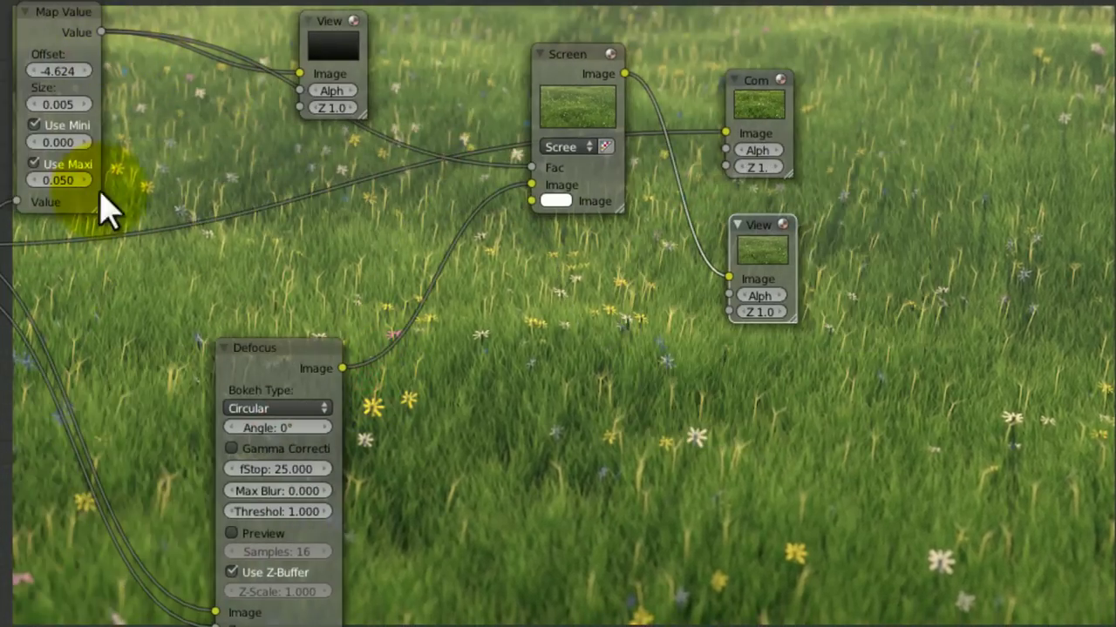
{"action": "middle_click_drag", "start_coordinate": [372, 157], "coordinate": [254, 191]}
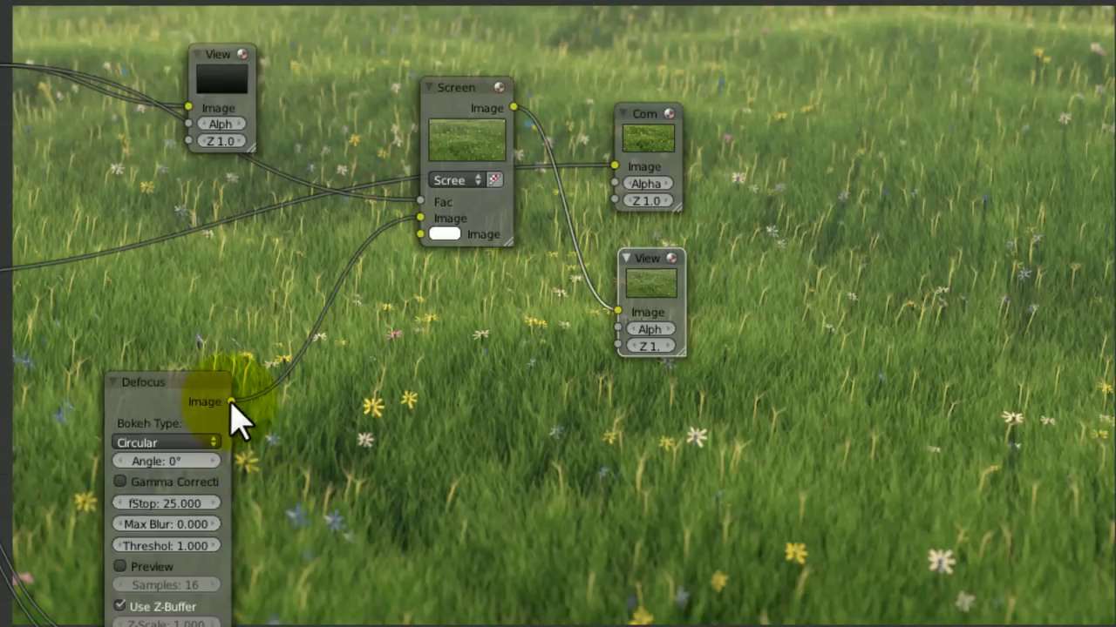
{"action": "left_click_drag", "start_coordinate": [231, 403], "coordinate": [611, 308]}
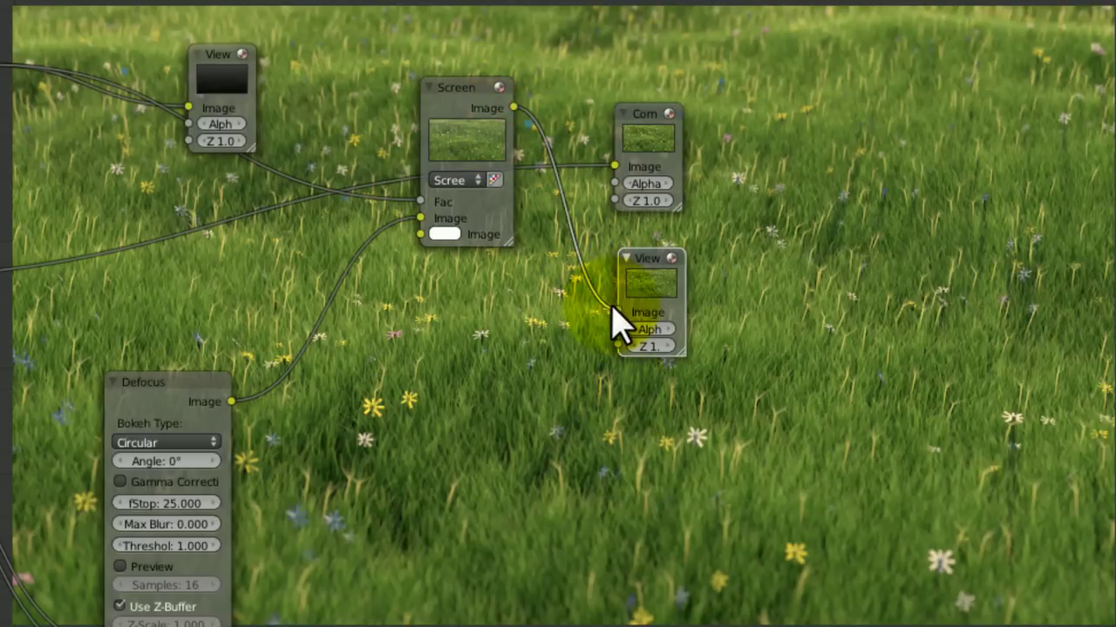
Step: Reduce the Map Value node's maximum to 0.02 and save the project
{"action": "middle_click_drag", "start_coordinate": [526, 329], "coordinate": [617, 428]}
{"action": "key", "text": "ctrl+s"}
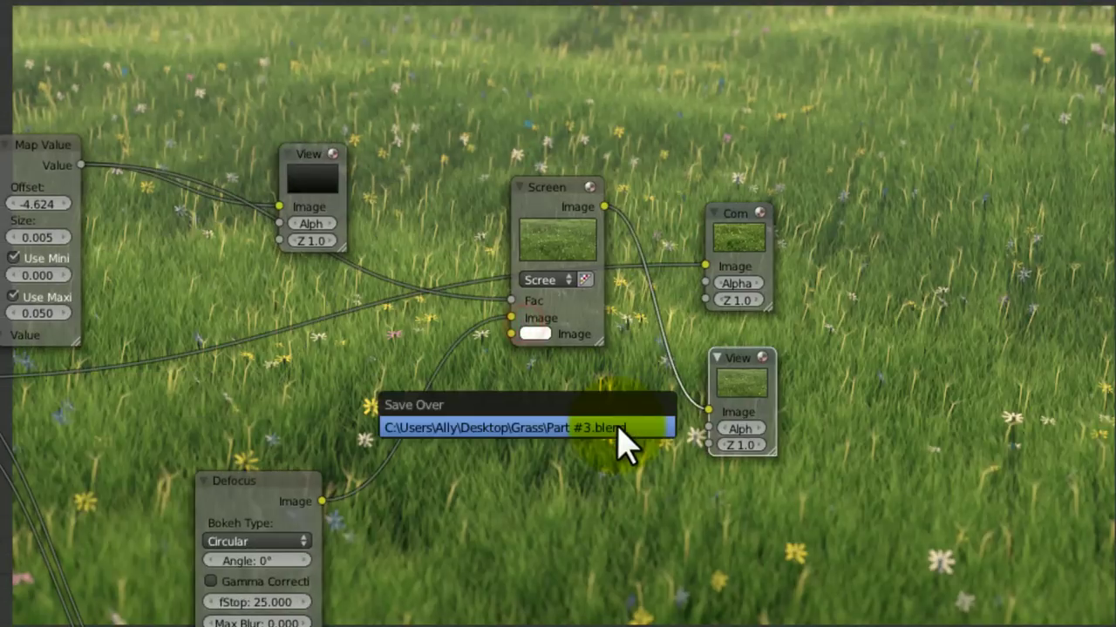
{"action": "key", "text": "Return"}
{"action": "middle_click_drag", "start_coordinate": [538, 366], "coordinate": [636, 467]}
{"action": "middle_click_drag", "start_coordinate": [484, 401], "coordinate": [636, 337]}
{"action": "middle_click_drag", "start_coordinate": [627, 336], "coordinate": [616, 319], "text": "ctrl"}
{"action": "middle_click_drag", "start_coordinate": [428, 286], "coordinate": [419, 247], "text": "ctrl"}
{"action": "left_click", "coordinate": [137, 240]}
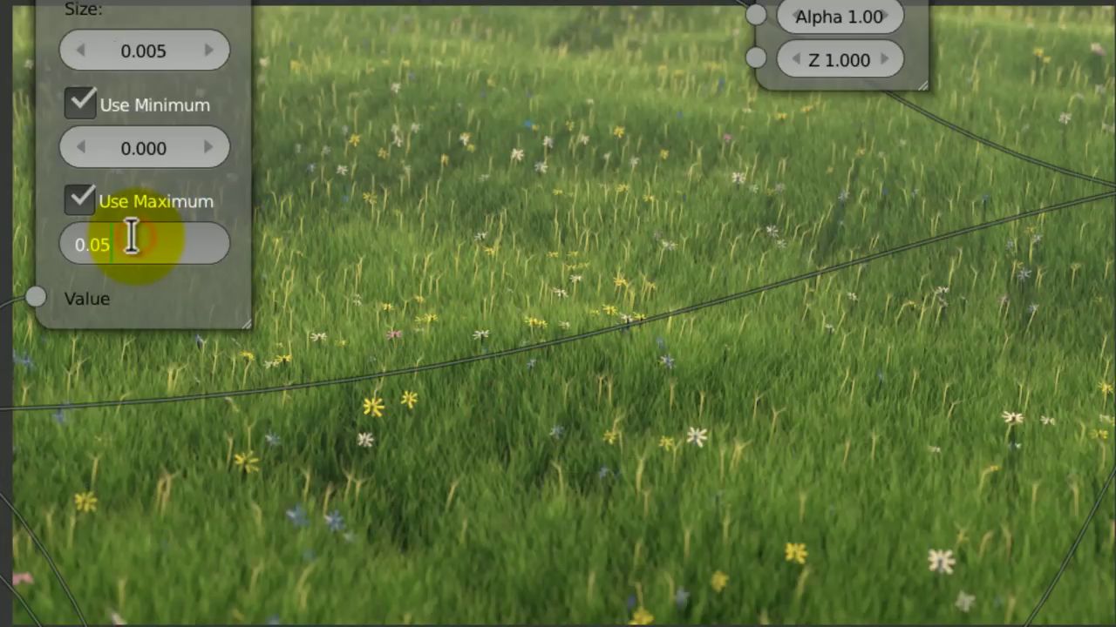
{"action": "type", "text": "0.02"}
{"action": "key", "text": "Return"}
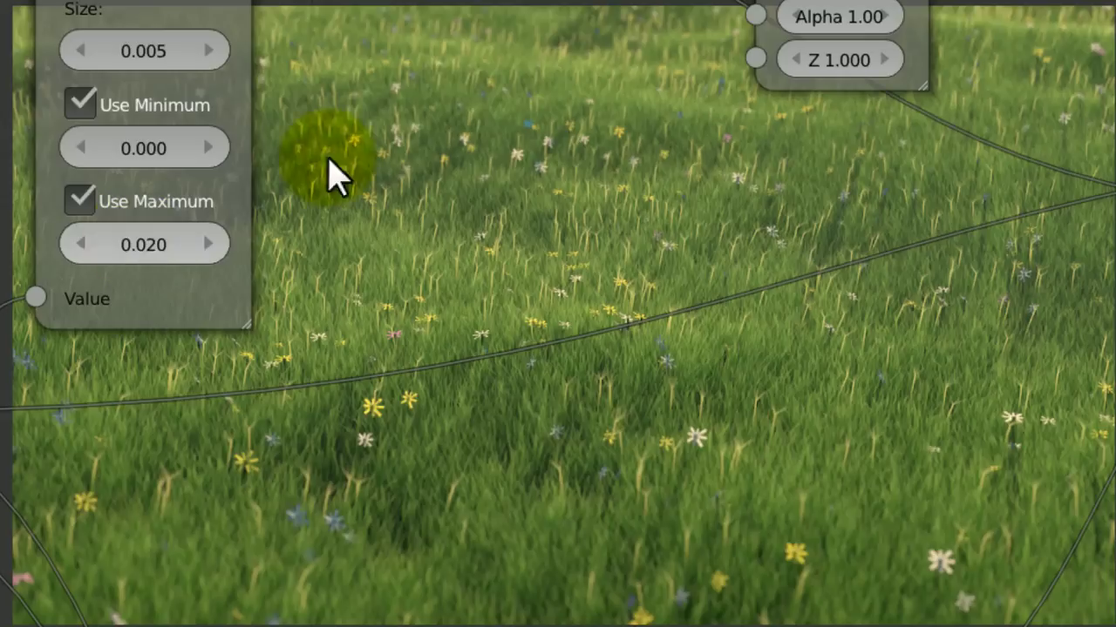
{"action": "key", "text": "ctrl+s"}
{"action": "left_click", "coordinate": [543, 330]}
Step: Save the project and tidy the nodes, moving Defocus below Map Value, raising the first Viewer and bringing Screen closer to Defocus
{"action": "middle_click_drag", "start_coordinate": [556, 336], "coordinate": [275, 183]}
{"action": "scroll", "coordinate": [281, 218], "scroll_direction": "down", "scroll_amount": 3}
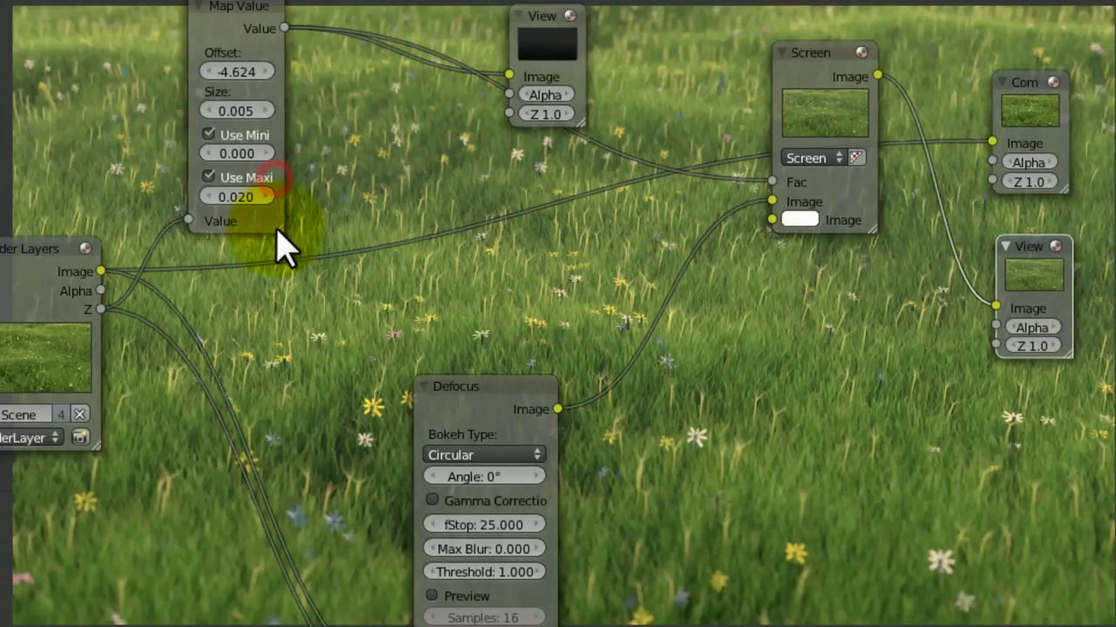
{"action": "key", "text": "ctrl+s"}
{"action": "left_click", "coordinate": [277, 231]}
{"action": "middle_click_drag", "start_coordinate": [411, 270], "coordinate": [384, 217]}
{"action": "scroll", "coordinate": [574, 331], "scroll_direction": "up", "scroll_amount": 4}
{"action": "scroll", "coordinate": [388, 231], "scroll_direction": "down", "scroll_amount": 2}
{"action": "left_click_drag", "start_coordinate": [528, 386], "coordinate": [311, 294]}
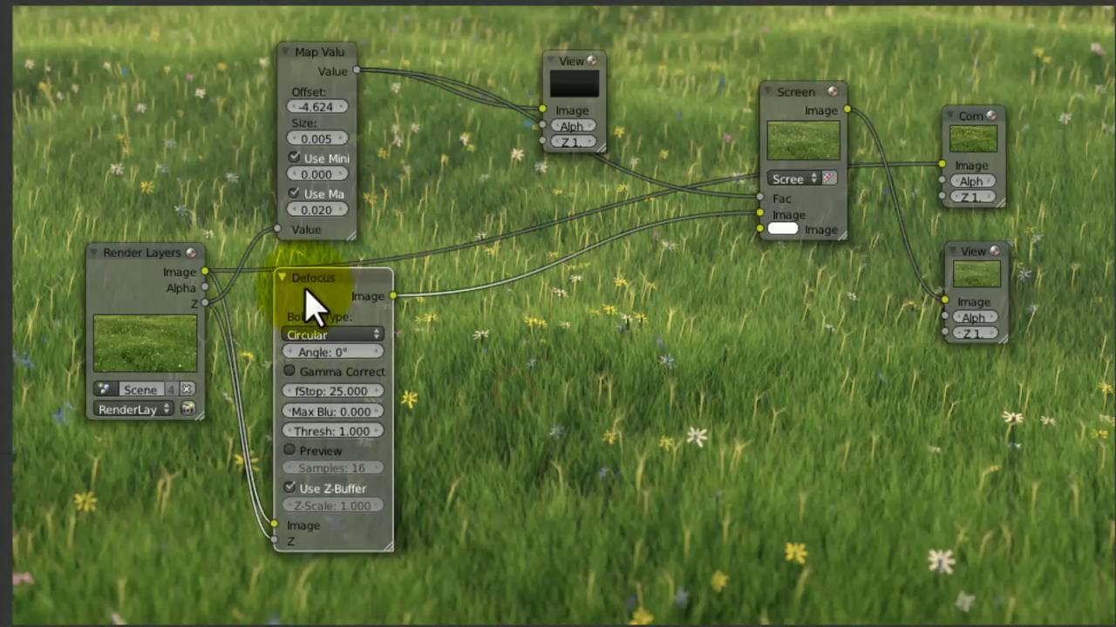
{"action": "left_click_drag", "start_coordinate": [575, 77], "coordinate": [530, 3]}
{"action": "left_click_drag", "start_coordinate": [797, 106], "coordinate": [684, 171]}
Step: Make the Viewer fed by the Screen node active and save the project over its existing version
{"action": "left_click", "coordinate": [928, 254]}
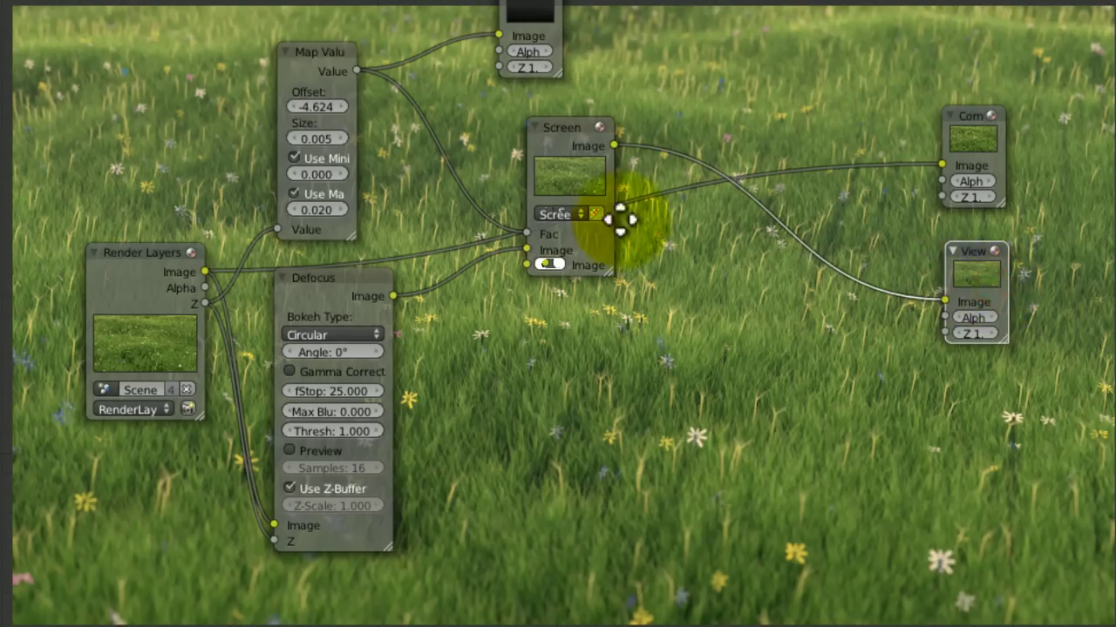
{"action": "middle_click_drag", "start_coordinate": [628, 219], "coordinate": [516, 219]}
{"action": "key", "text": "ctrl+s"}
{"action": "left_click", "coordinate": [535, 226]}
{"action": "middle_click_drag", "start_coordinate": [655, 230], "coordinate": [567, 244]}
{"action": "scroll", "coordinate": [521, 248], "scroll_direction": "down", "scroll_amount": 2}
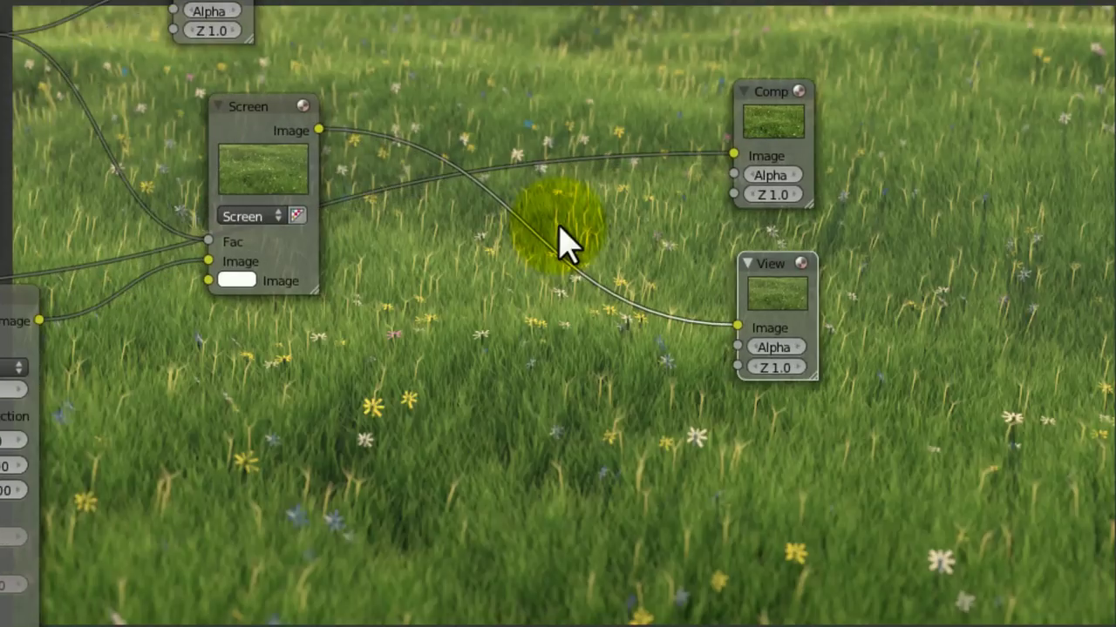
{"action": "key", "text": "ctrl+s"}
{"action": "left_click", "coordinate": [563, 224]}
Step: Move the Composite node and its neighbouring Viewer together farther from the Screen node to make room between them
{"action": "key", "text": "b"}
{"action": "left_click_drag", "start_coordinate": [879, 117], "coordinate": [732, 355]}
{"action": "key", "text": "g"}
{"action": "left_click", "coordinate": [998, 242]}
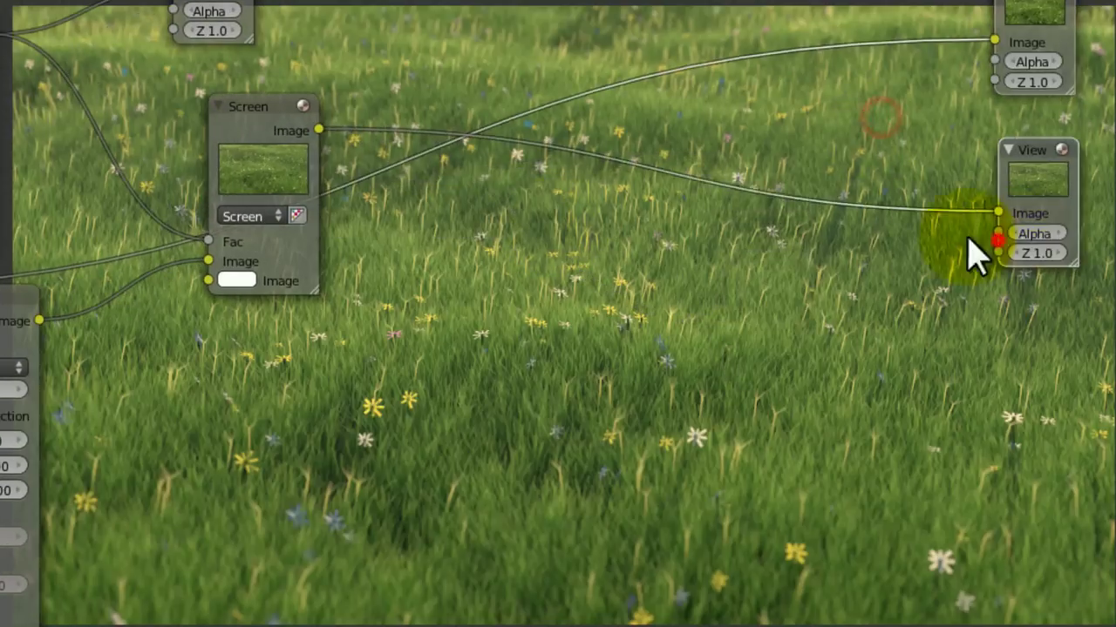
Step: Add a Lens Distortion node between the Screen node and the output nodes
{"action": "key", "text": "shift+a"}
{"action": "left_click", "coordinate": [466, 161]}
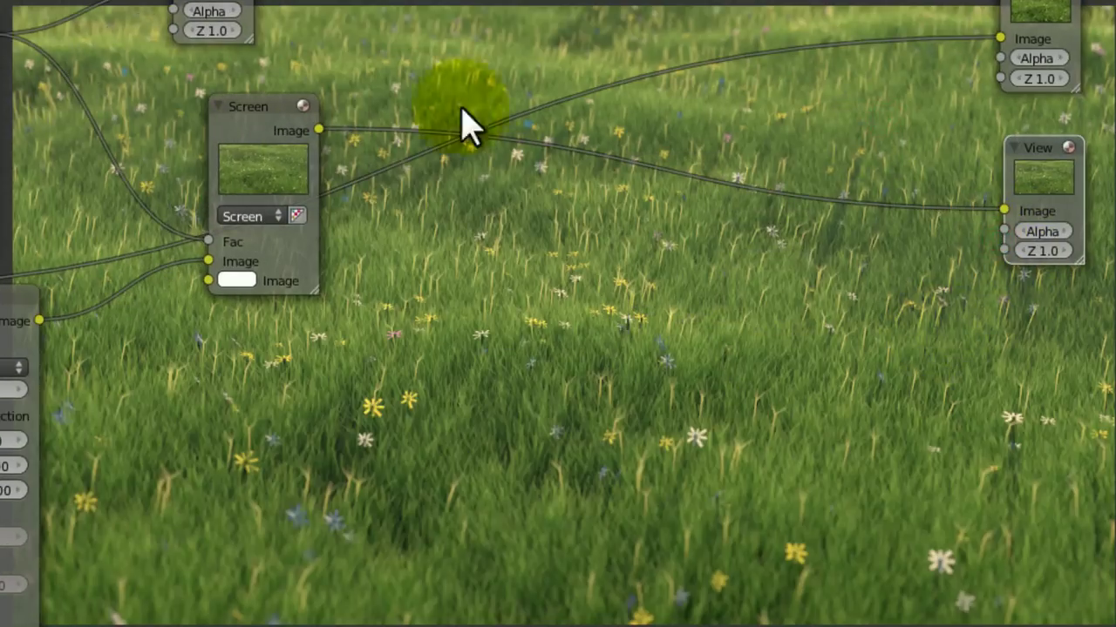
{"action": "key", "text": "shift+a"}
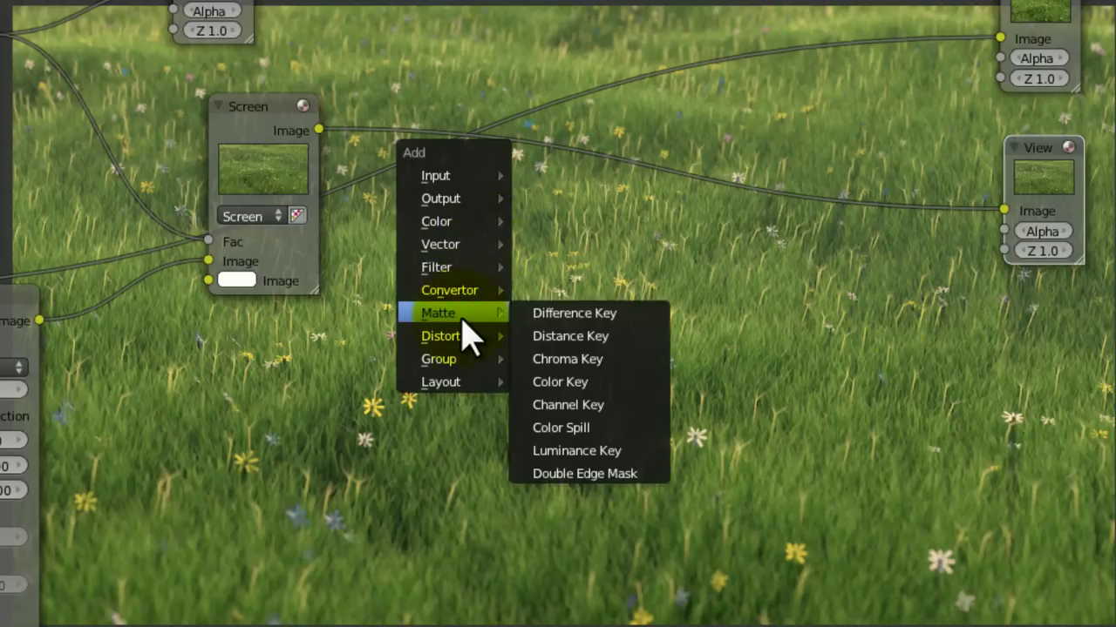
{"action": "mouse_move", "coordinate": [463, 335]}
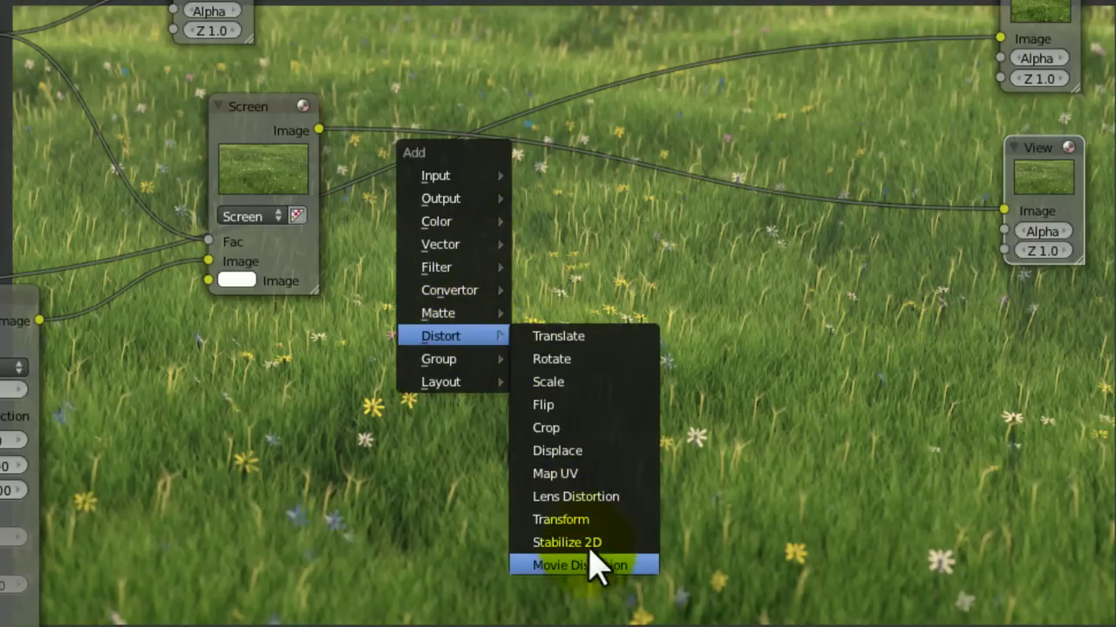
{"action": "left_click", "coordinate": [589, 498]}
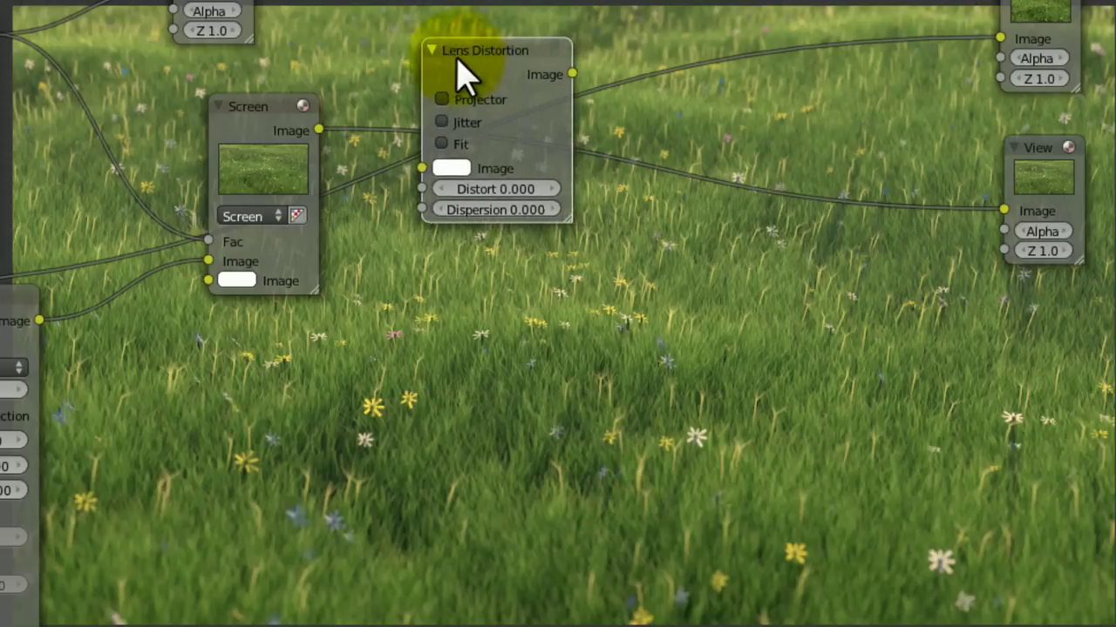
{"action": "left_click", "coordinate": [447, 78]}
Step: Link the Screen node's image through Lens Distortion into the Viewer and save the project over Part #3.blend
{"action": "left_click_drag", "start_coordinate": [328, 130], "coordinate": [412, 175]}
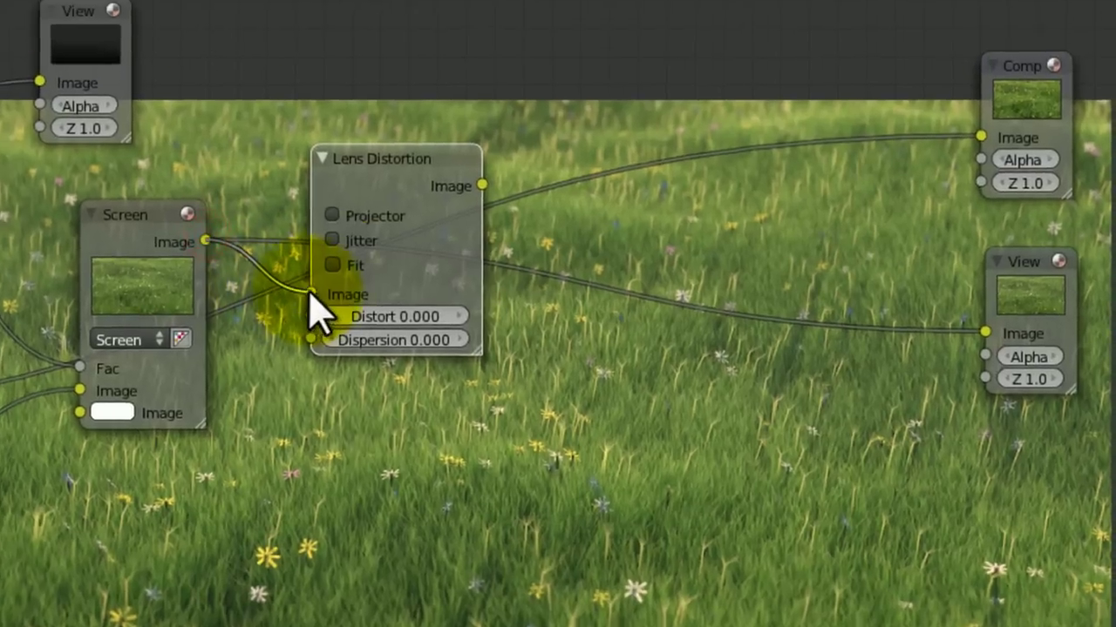
{"action": "left_click_drag", "start_coordinate": [562, 80], "coordinate": [671, 143]}
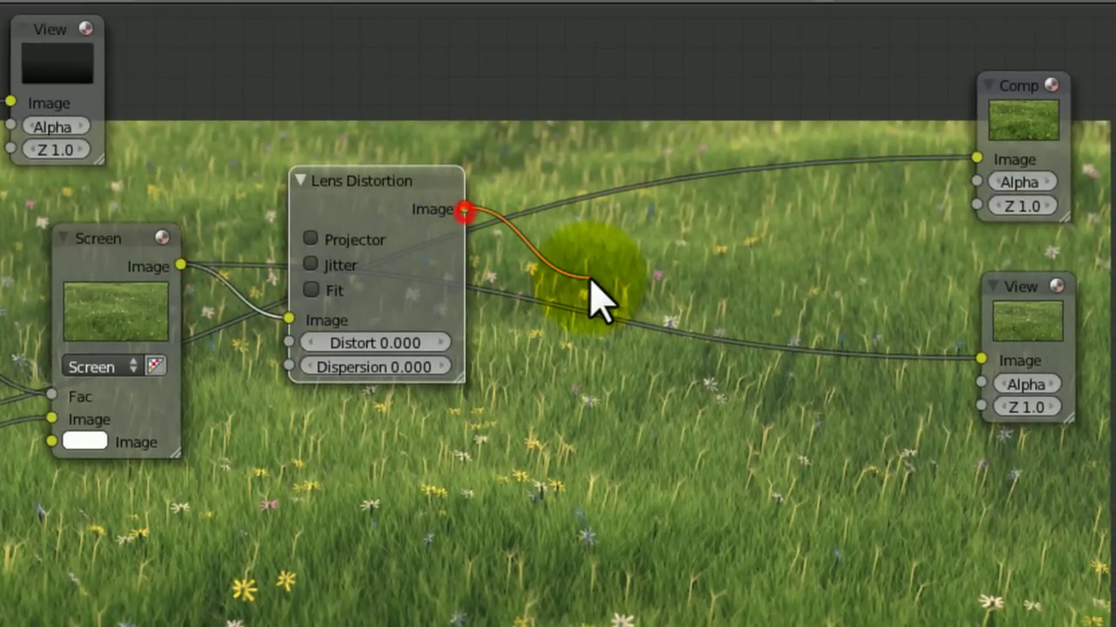
{"action": "left_click_drag", "start_coordinate": [593, 301], "coordinate": [994, 364]}
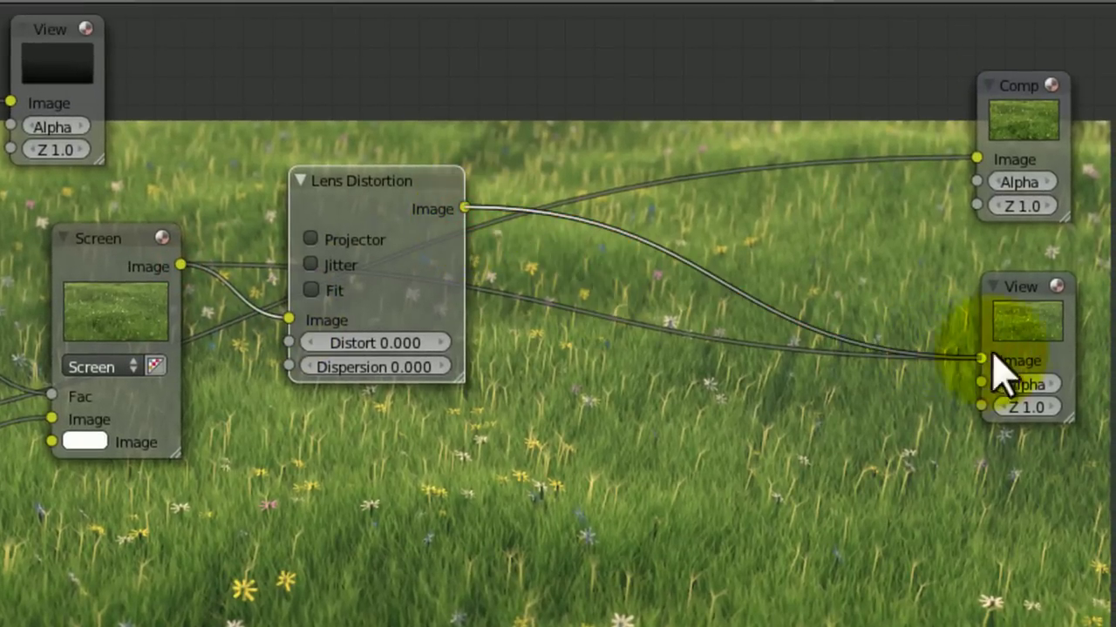
{"action": "key", "text": "ctrl+s"}
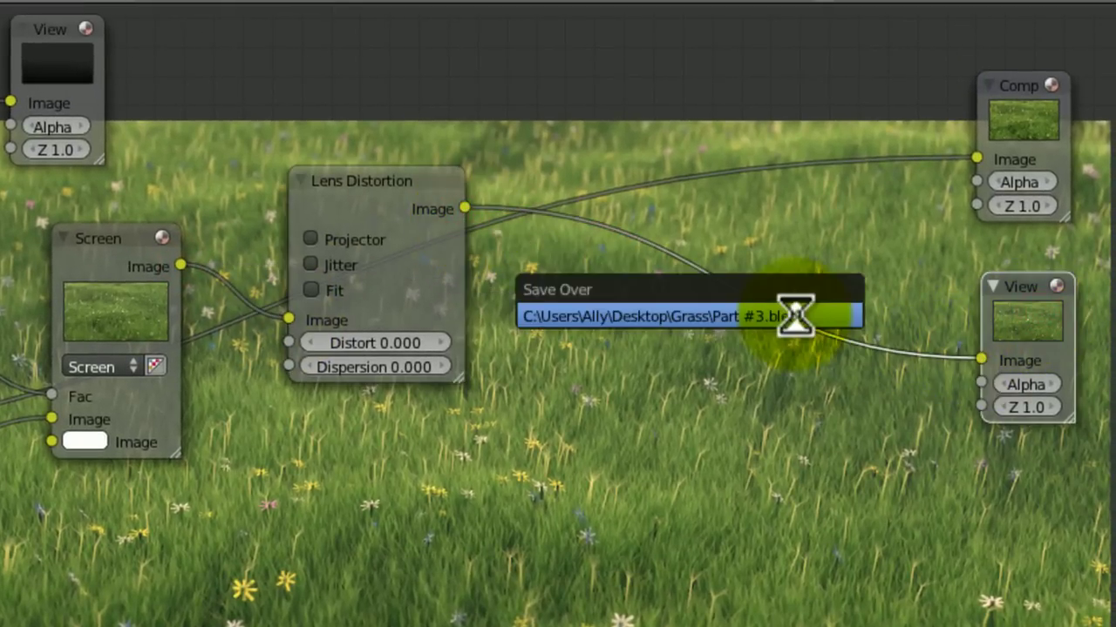
{"action": "left_click", "coordinate": [793, 318]}
Step: Set the Lens Distortion node's Distort value to 0.05
{"action": "middle_click_drag", "start_coordinate": [793, 318], "coordinate": [791, 396]}
{"action": "scroll", "coordinate": [795, 394], "scroll_direction": "up", "scroll_amount": 2}
{"action": "scroll", "coordinate": [794, 392], "scroll_direction": "up", "scroll_amount": 1}
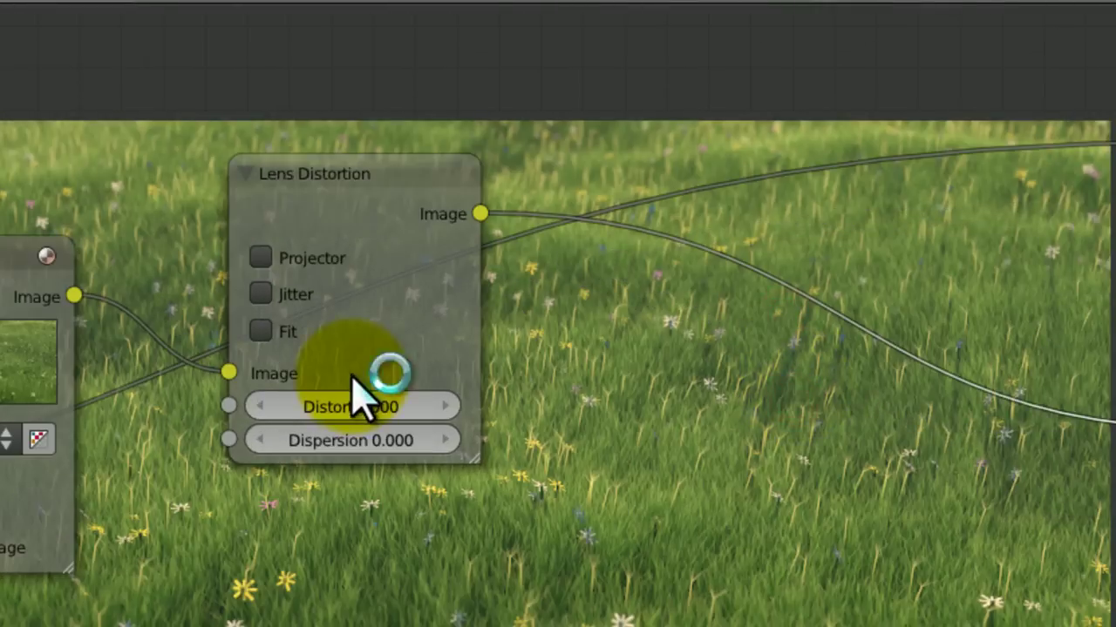
{"action": "left_click", "coordinate": [360, 393]}
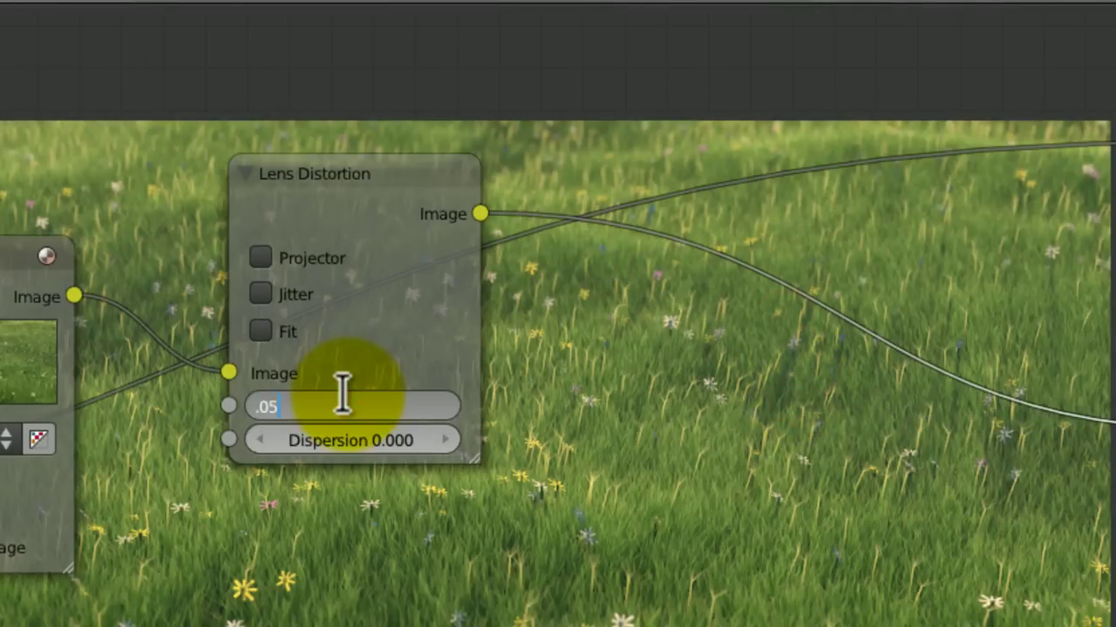
{"action": "type", "text": ".05"}
{"action": "key", "text": "Return"}
Step: Turn on the Fit option of the Lens Distortion node and save the project over Part #3.blend
{"action": "middle_click_drag", "start_coordinate": [483, 492], "coordinate": [428, 593]}
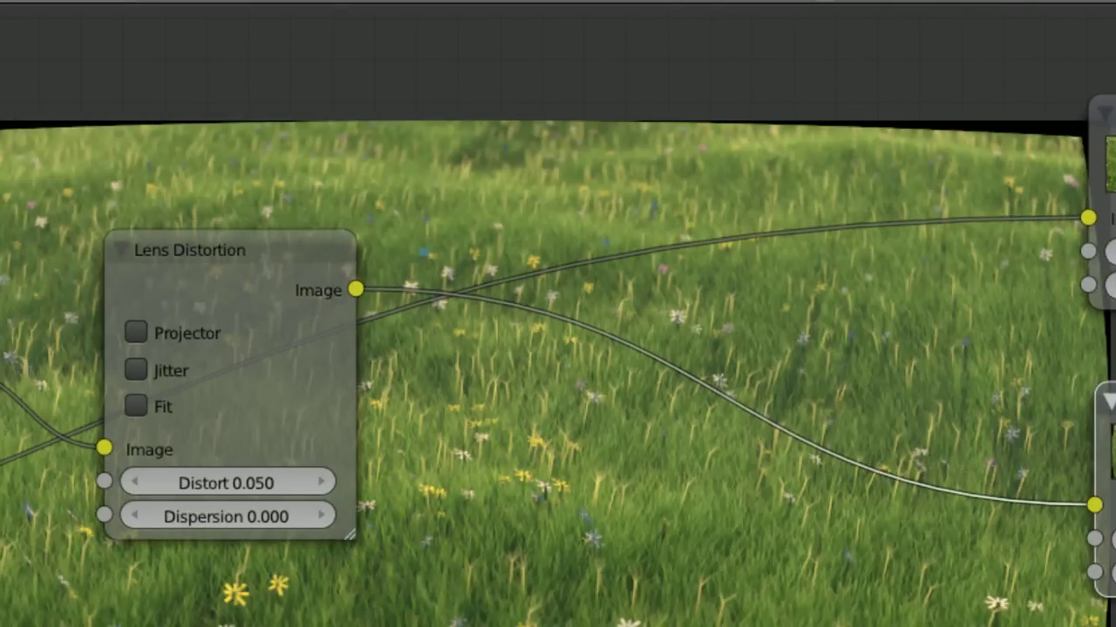
{"action": "middle_click_drag", "start_coordinate": [1045, 626], "coordinate": [895, 401]}
{"action": "middle_click_drag", "start_coordinate": [1115, 149], "coordinate": [1001, 54]}
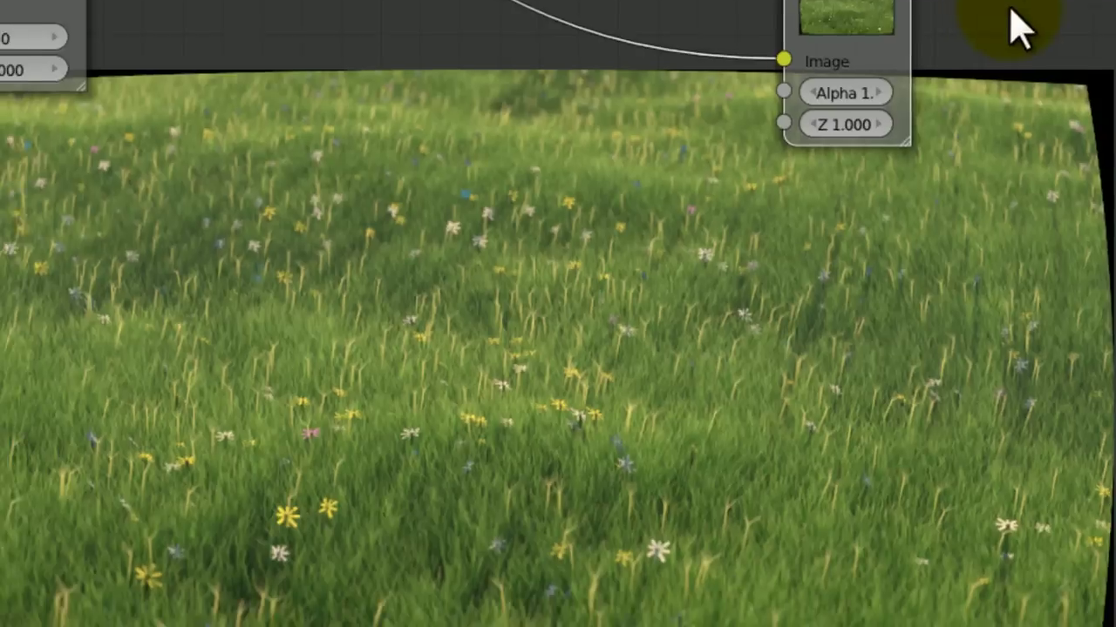
{"action": "middle_click_drag", "start_coordinate": [266, 202], "coordinate": [506, 370]}
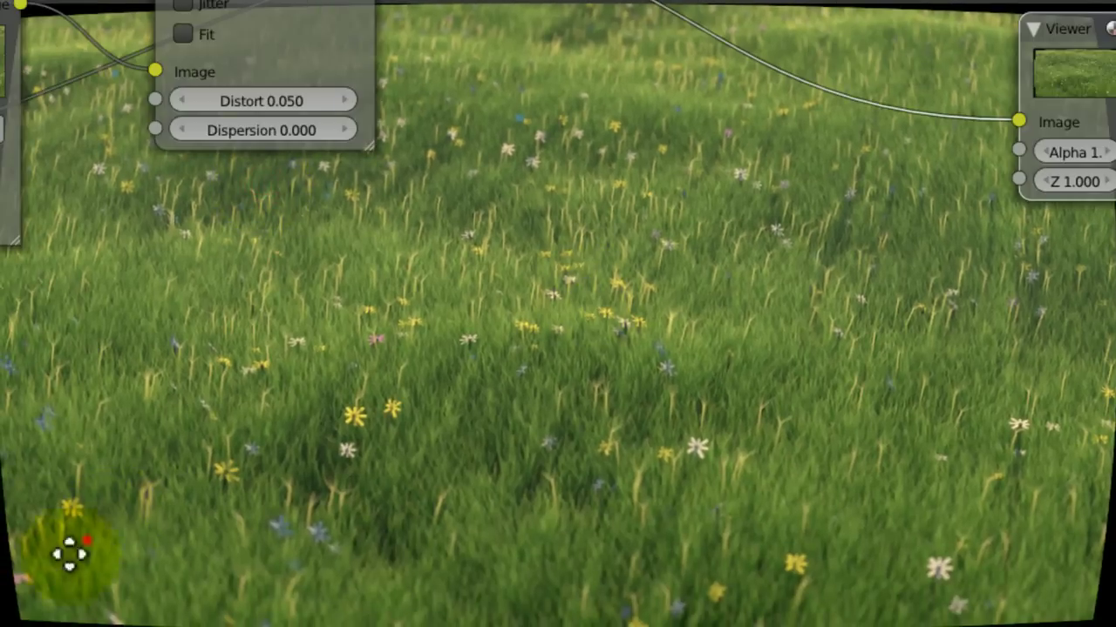
{"action": "middle_click_drag", "start_coordinate": [69, 553], "coordinate": [262, 398]}
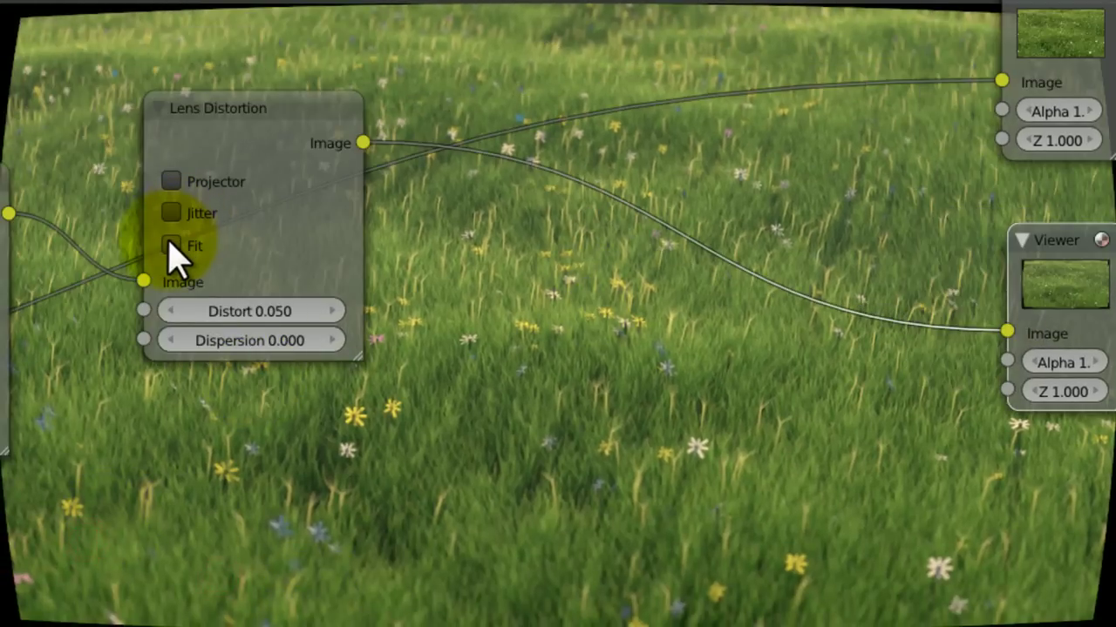
{"action": "left_click", "coordinate": [170, 246]}
{"action": "middle_click_drag", "start_coordinate": [780, 406], "coordinate": [669, 324]}
{"action": "key", "text": "ctrl+s"}
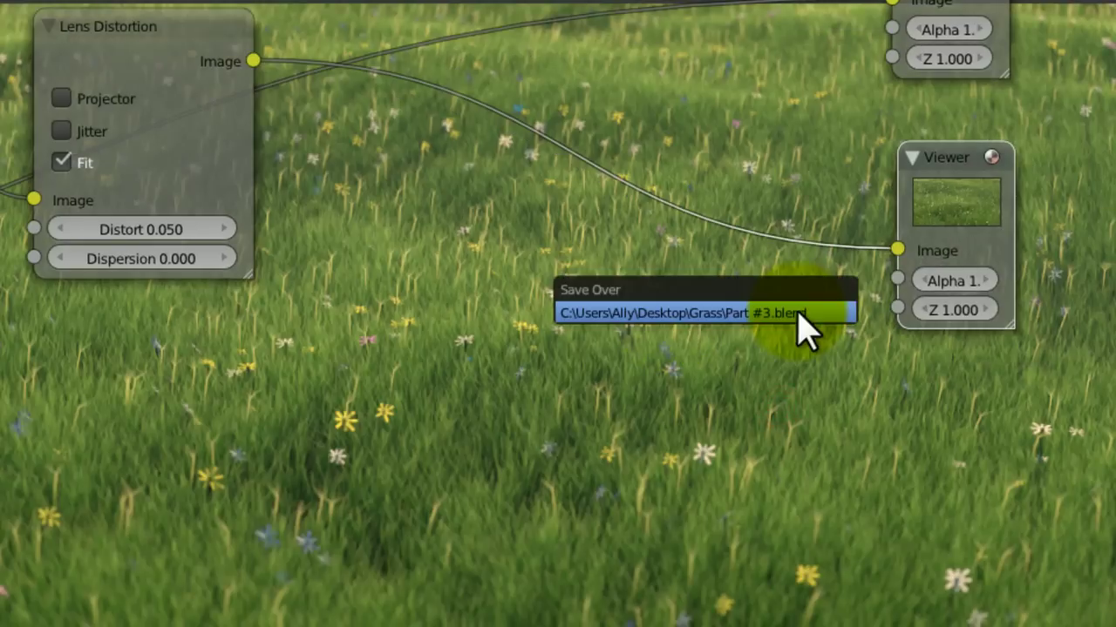
Step: Try a Distort value of 1 on the Lens Distortion node
{"action": "left_click", "coordinate": [152, 227]}
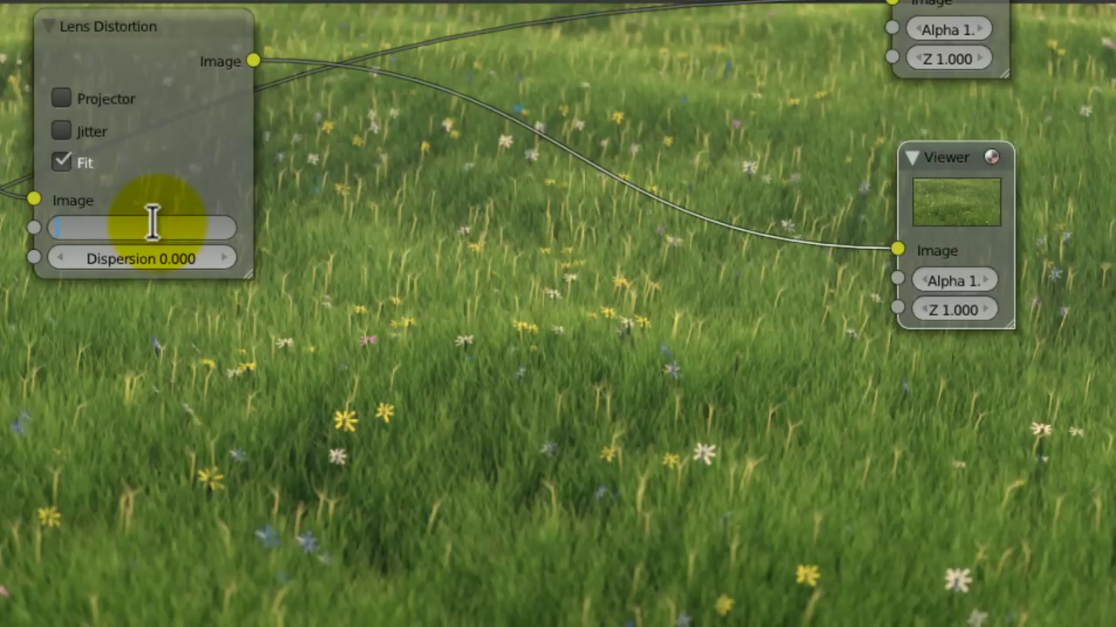
{"action": "type", "text": "1"}
{"action": "key", "text": "Return"}
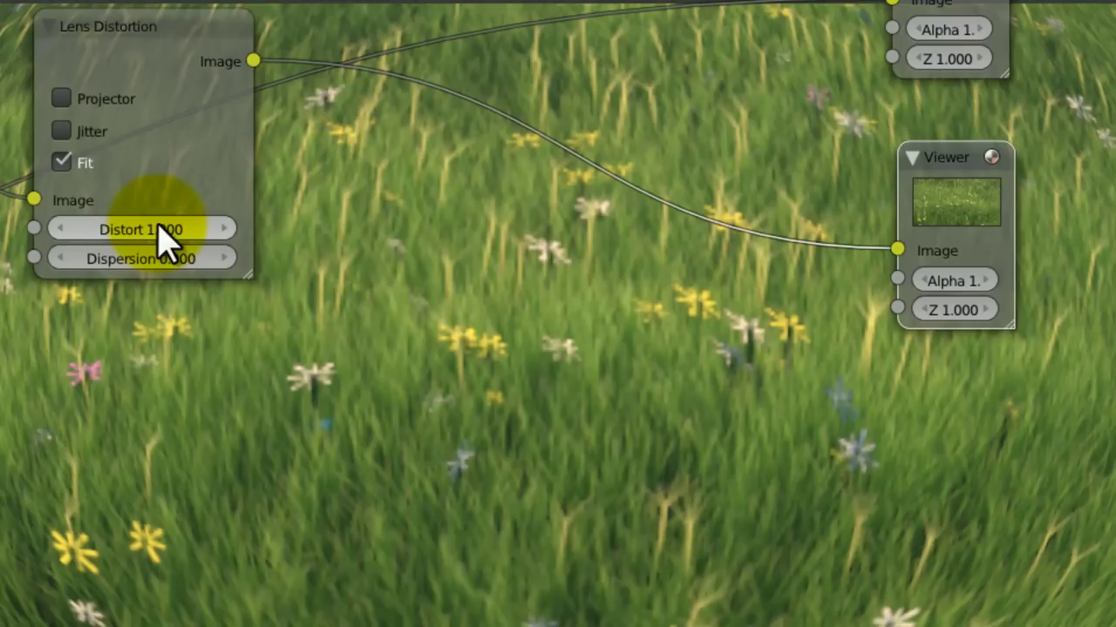
Step: Set the Lens Distortion node's Distort value to 0.03 and save the project
{"action": "left_click", "coordinate": [153, 226]}
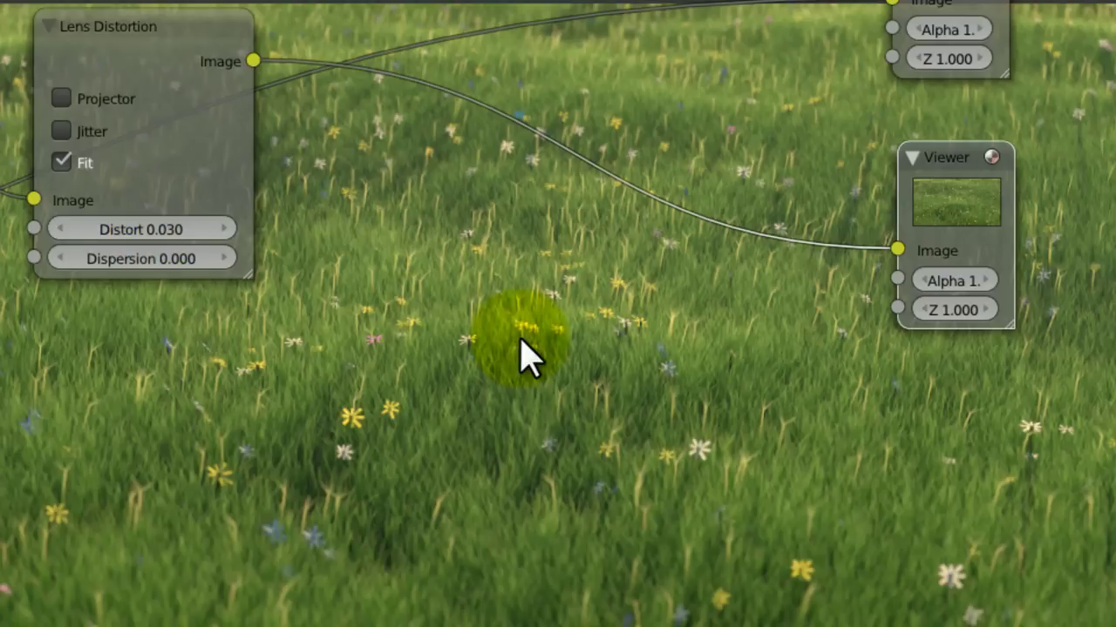
{"action": "key", "text": "ctrl+s"}
{"action": "left_click", "coordinate": [522, 342]}
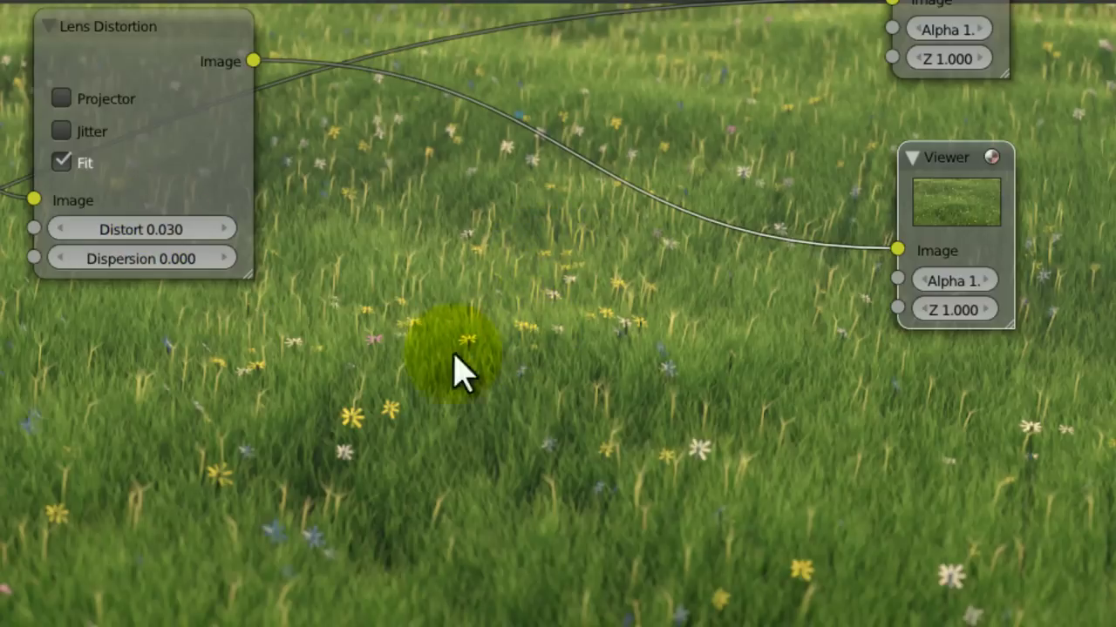
Step: Link the undistorted Screen image directly to the Viewer for comparison and relink the Lens Distortion output
{"action": "middle_click_drag", "start_coordinate": [428, 369], "coordinate": [462, 332]}
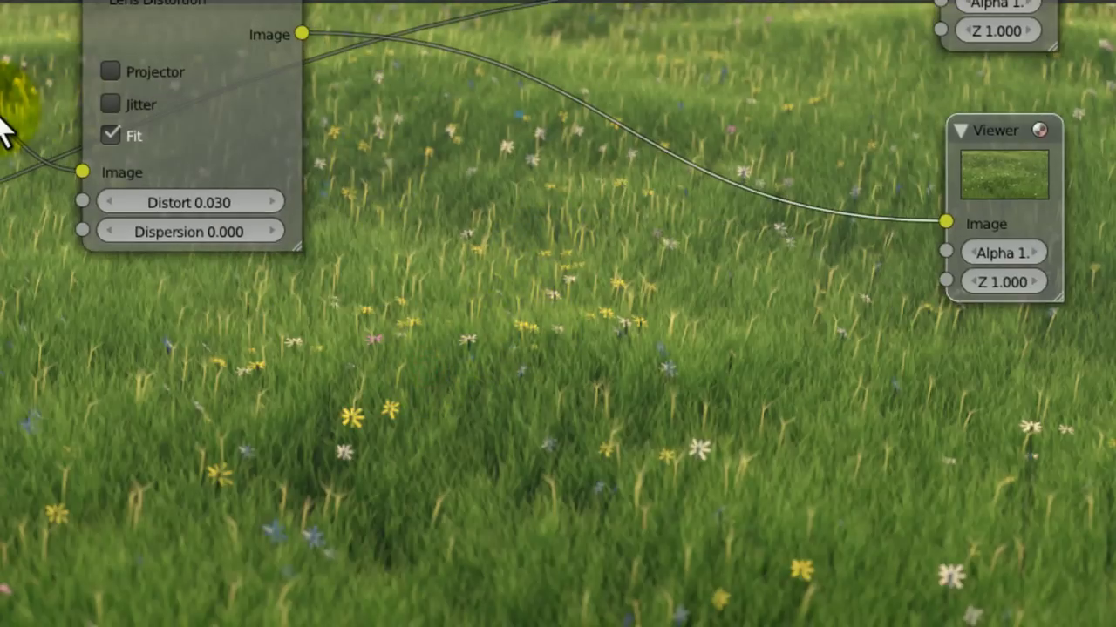
{"action": "left_click_drag", "start_coordinate": [0, 105], "coordinate": [970, 223]}
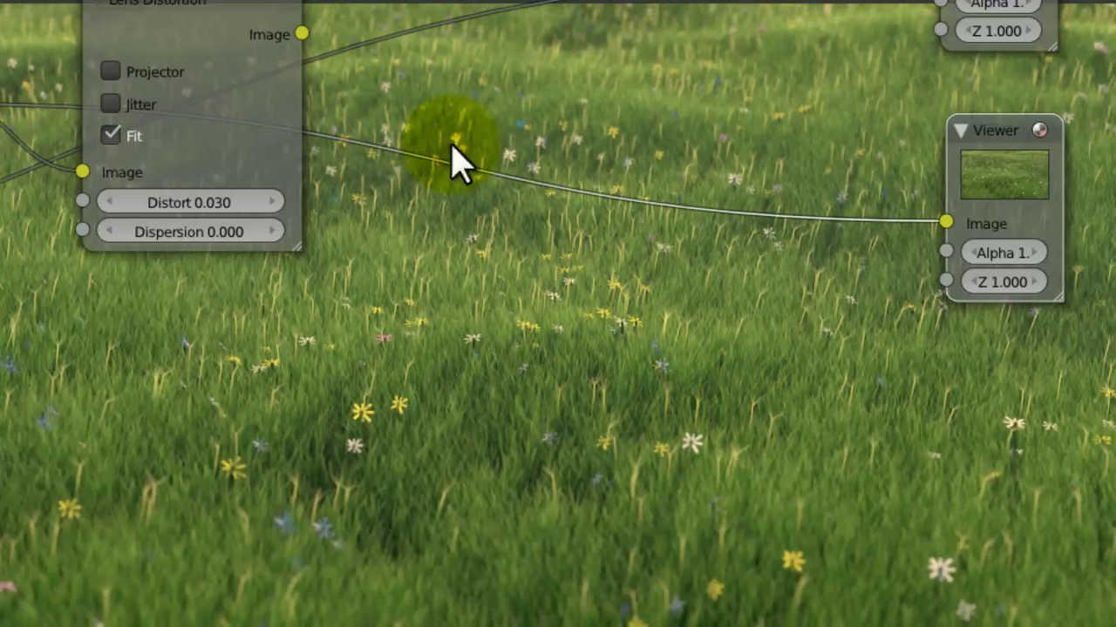
{"action": "left_click_drag", "start_coordinate": [303, 34], "coordinate": [942, 216]}
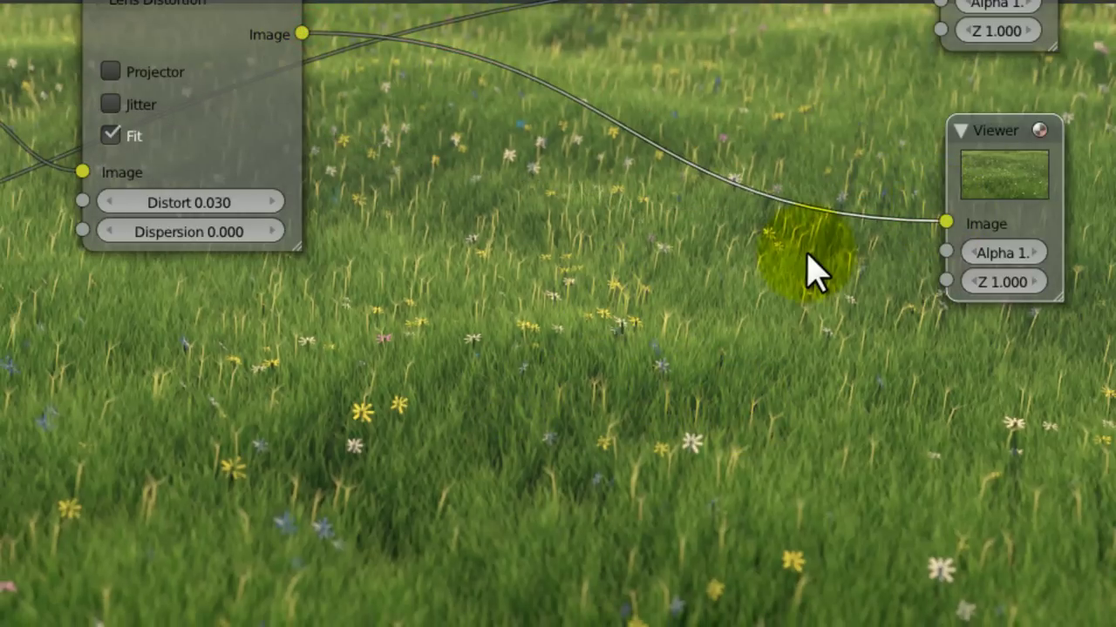
Step: Save the project over Part #3.blend
{"action": "key", "text": "ctrl+s"}
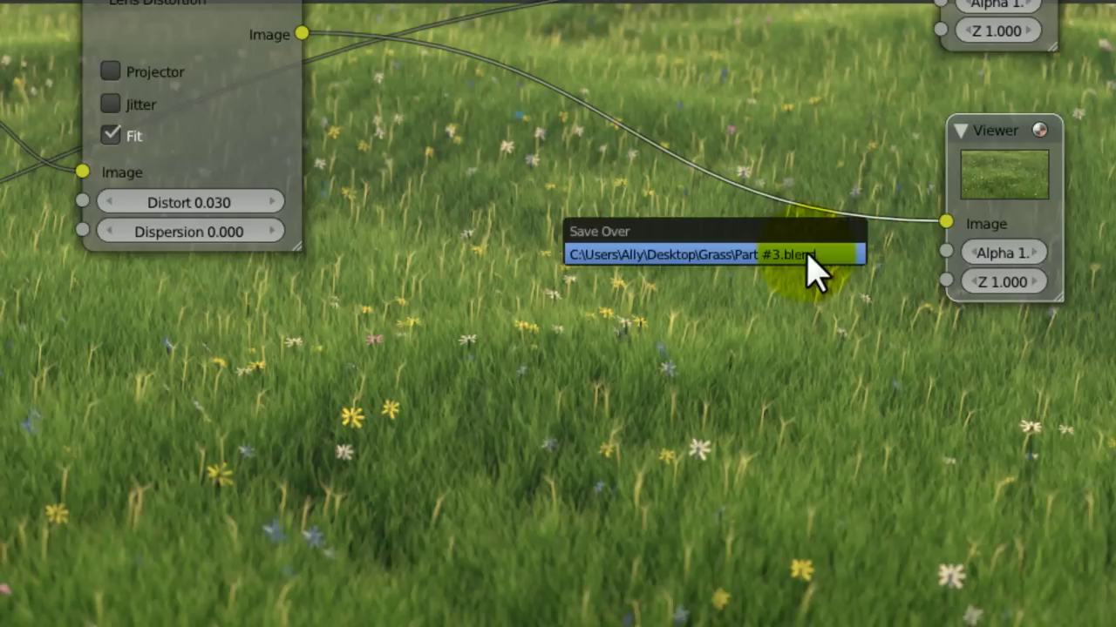
{"action": "middle_click_drag", "start_coordinate": [778, 235], "coordinate": [715, 445]}
{"action": "key", "text": "ctrl+s"}
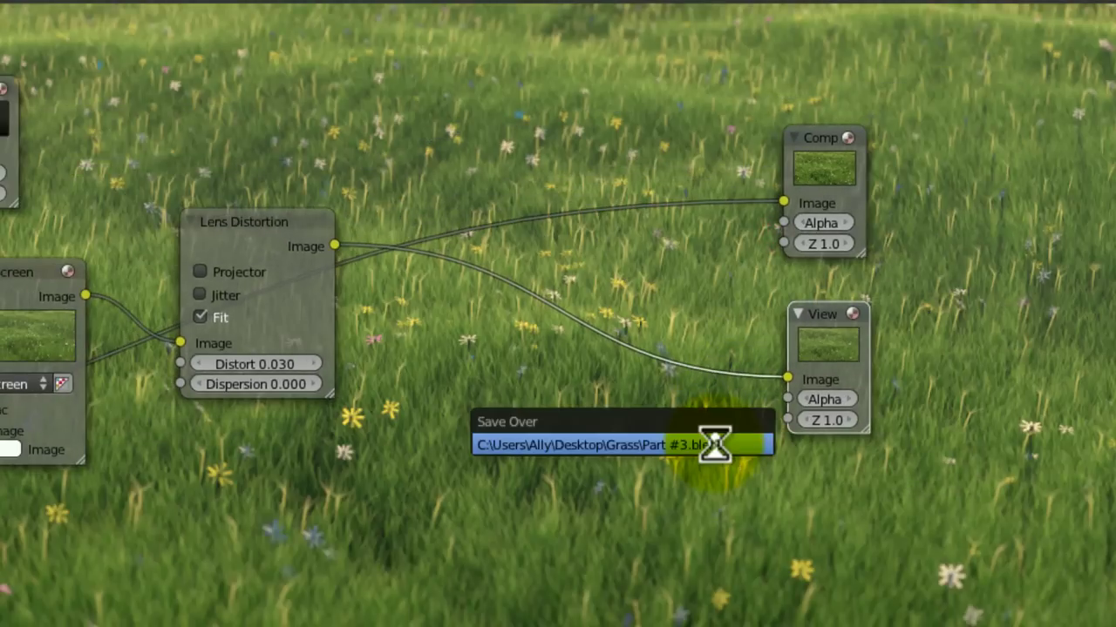
{"action": "middle_click_drag", "start_coordinate": [451, 326], "coordinate": [488, 341]}
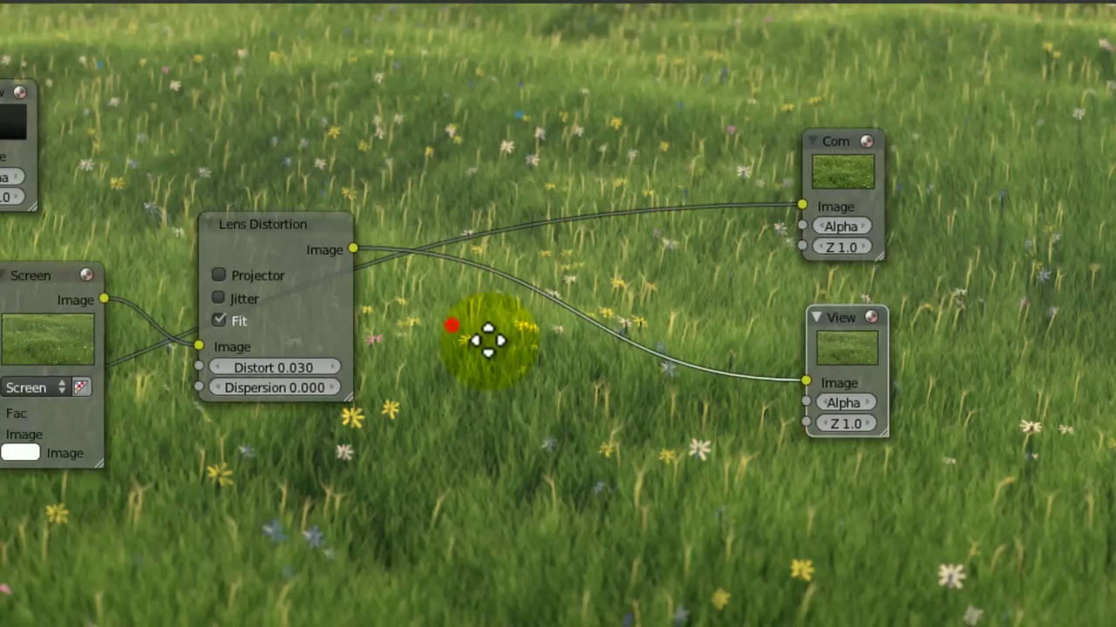
{"action": "middle_click_drag", "start_coordinate": [570, 337], "coordinate": [535, 284], "text": "ctrl"}
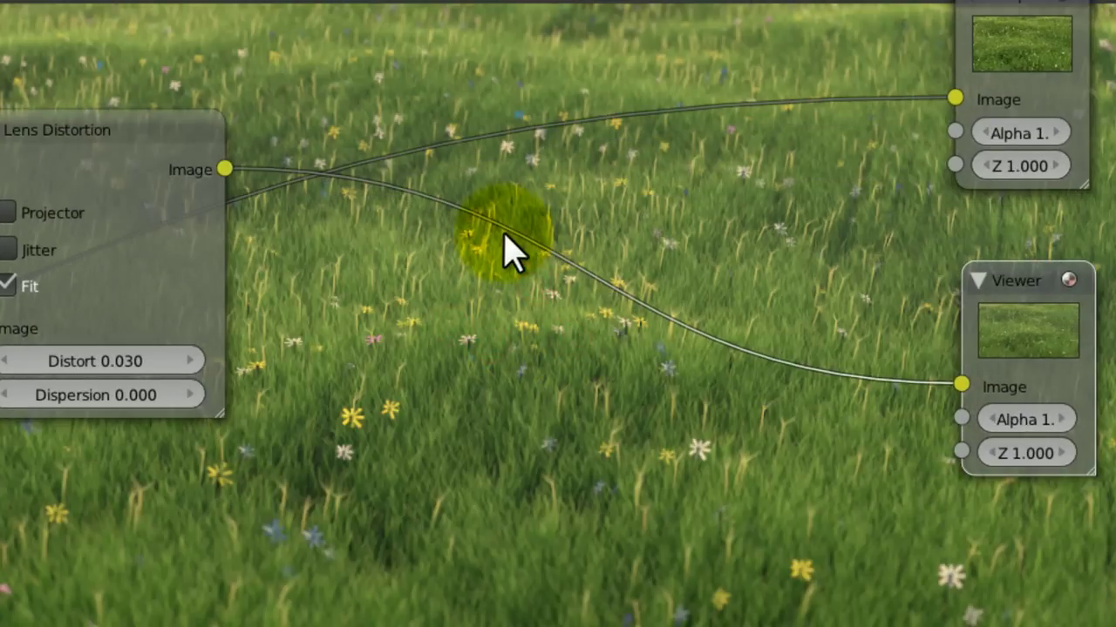
{"action": "middle_click_drag", "start_coordinate": [478, 230], "coordinate": [473, 232], "text": "ctrl"}
{"action": "key", "text": "shift+a"}
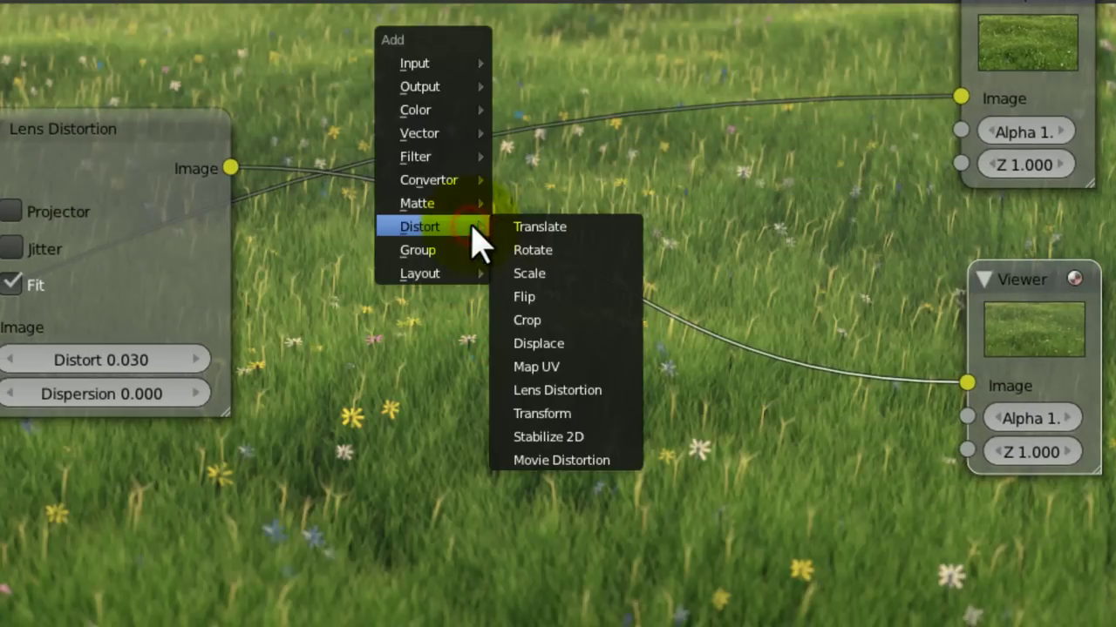
{"action": "mouse_move", "coordinate": [440, 159]}
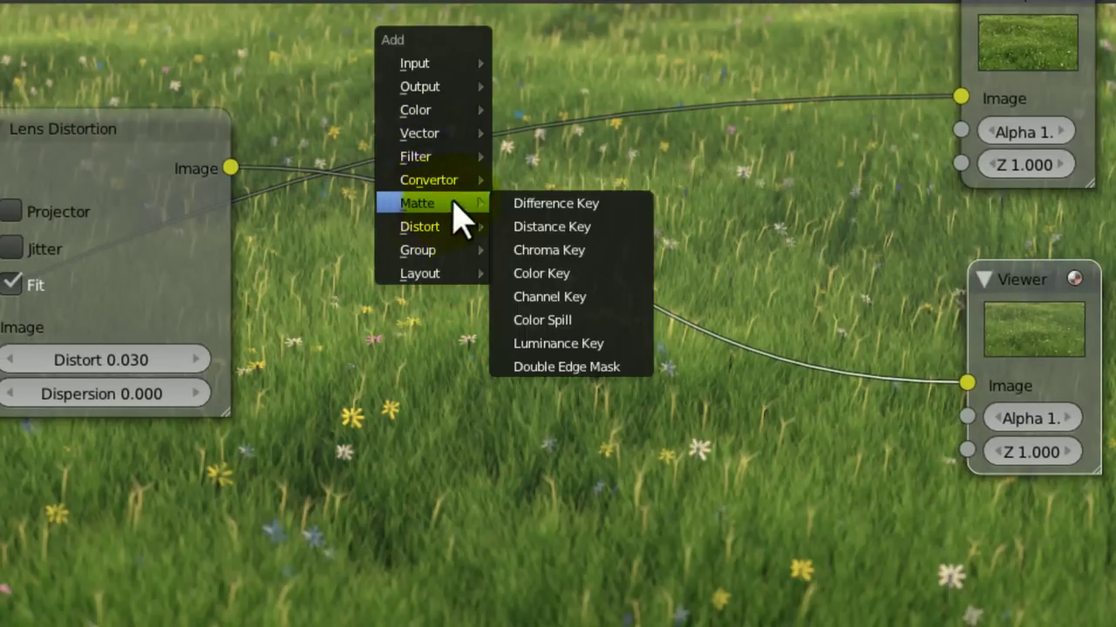
{"action": "left_click", "coordinate": [793, 159]}
{"action": "middle_click_drag", "start_coordinate": [701, 244], "coordinate": [616, 106]}
{"action": "middle_click_drag", "start_coordinate": [563, 254], "coordinate": [620, 66]}
{"action": "middle_click_drag", "start_coordinate": [595, 206], "coordinate": [747, 19]}
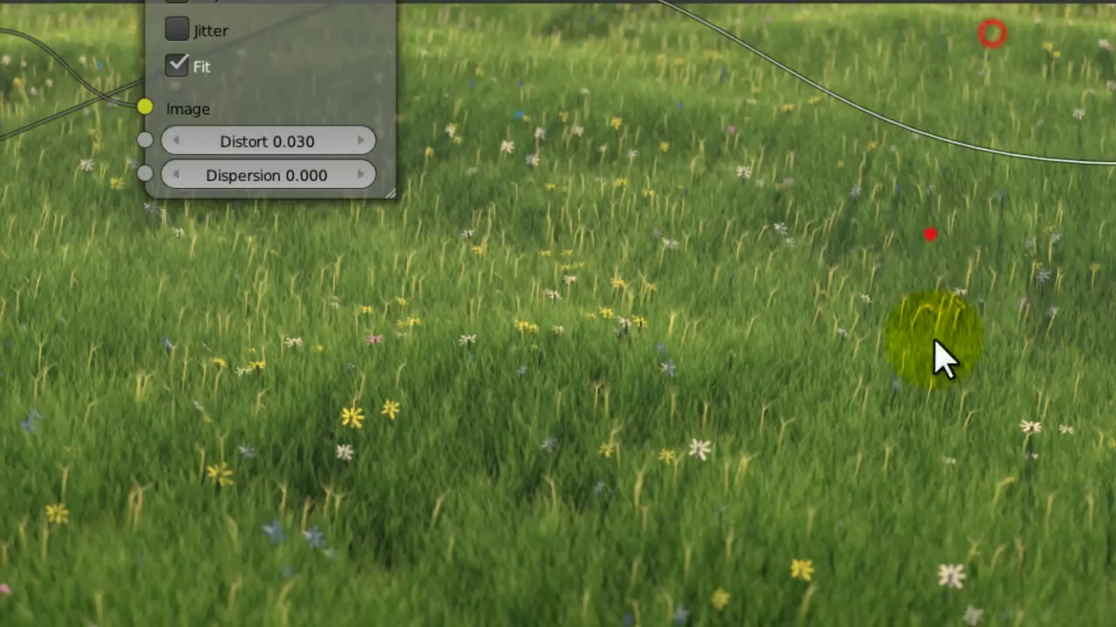
Step: Move the Composite and Viewer nodes together farther from the Lens Distortion node and save the project
{"action": "middle_click_drag", "start_coordinate": [854, 341], "coordinate": [820, 418]}
{"action": "key", "text": "ctrl+s"}
{"action": "key", "text": "Return"}
{"action": "middle_click_drag", "start_coordinate": [677, 160], "coordinate": [373, 288]}
{"action": "key", "text": "a"}
{"action": "key", "text": "b"}
{"action": "left_click_drag", "start_coordinate": [961, 77], "coordinate": [842, 390]}
{"action": "key", "text": "g"}
{"action": "key", "text": "a"}
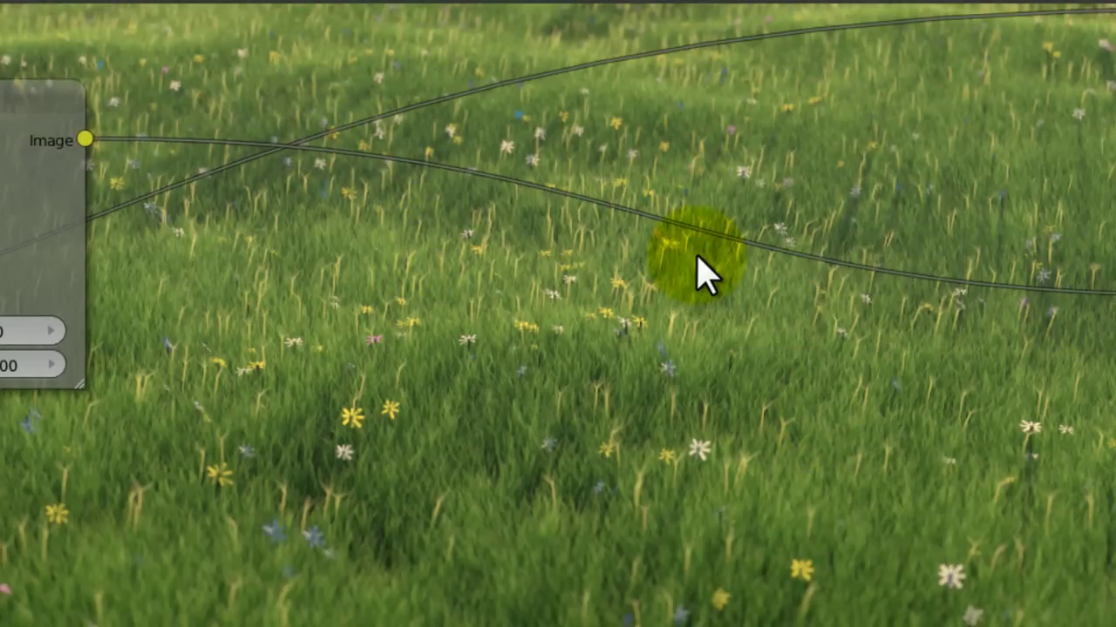
{"action": "key", "text": "ctrl+s"}
{"action": "key", "text": "Return"}
Step: Add a Math node between Lens Distortion and the output nodes and set its operation to Greater Than
{"action": "middle_click_drag", "start_coordinate": [185, 157], "coordinate": [259, 180]}
{"action": "key", "text": "shift+a"}
{"action": "left_click", "coordinate": [322, 220]}
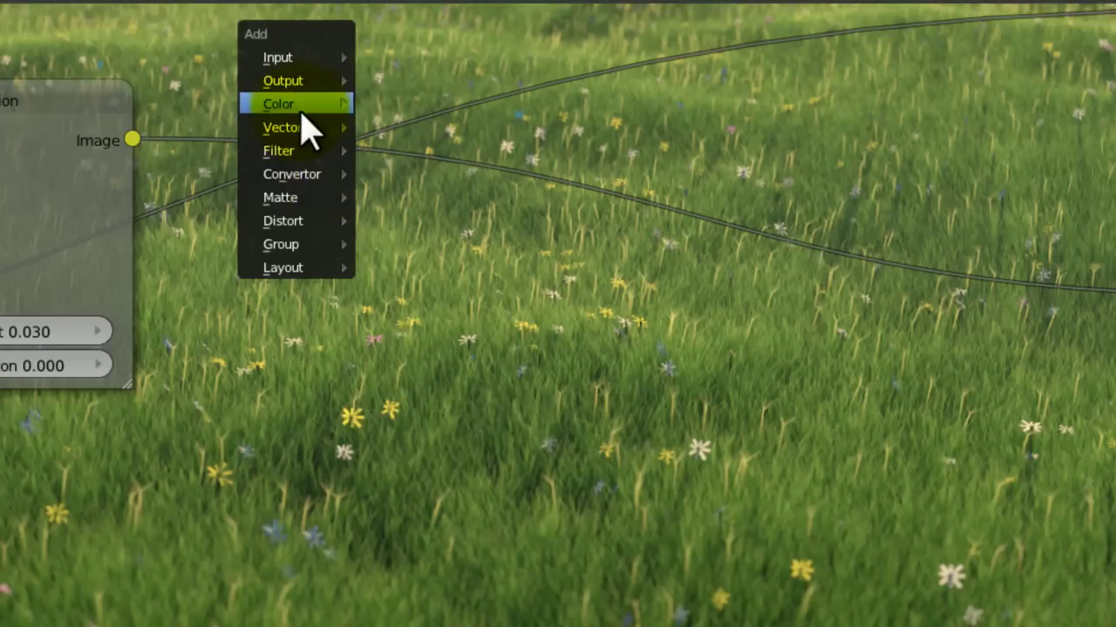
{"action": "mouse_move", "coordinate": [305, 137]}
{"action": "mouse_move", "coordinate": [300, 175]}
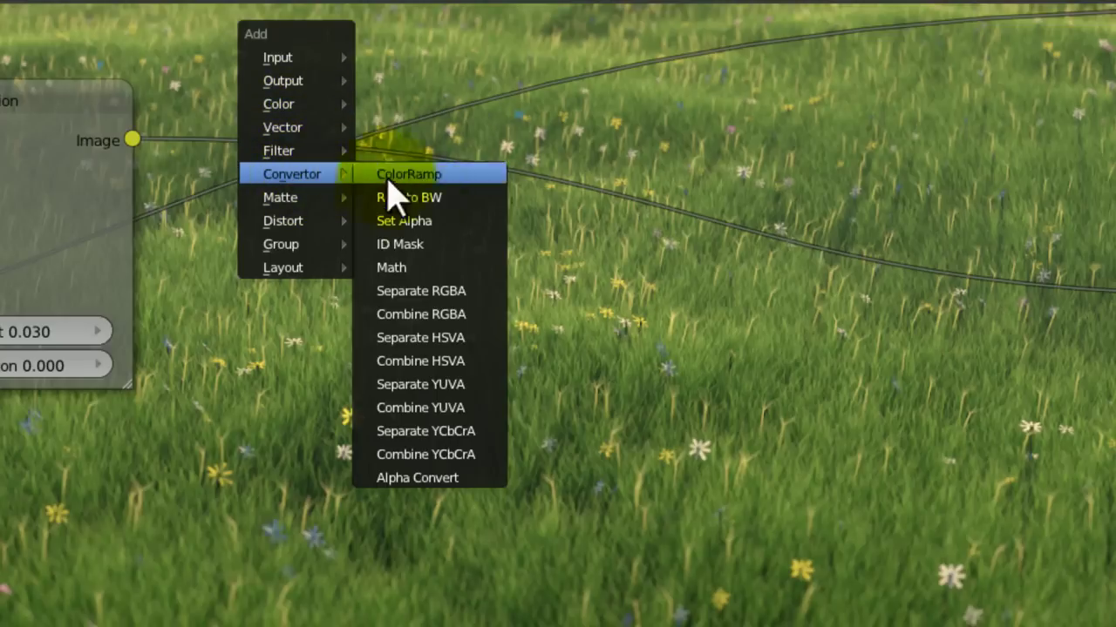
{"action": "left_click", "coordinate": [406, 269]}
{"action": "left_click", "coordinate": [488, 271]}
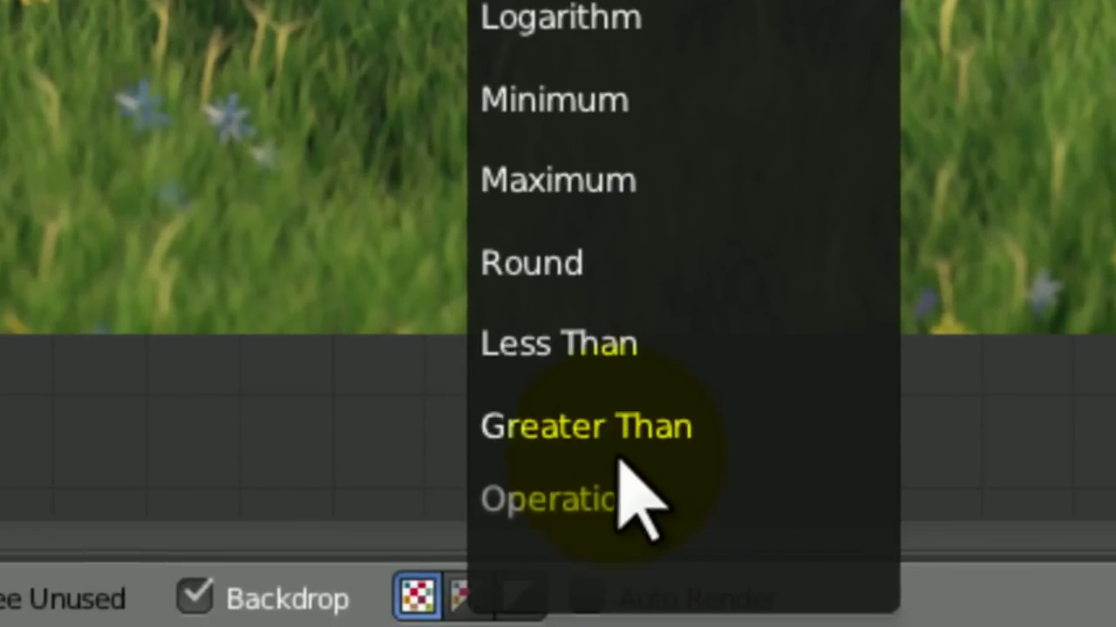
{"action": "left_click", "coordinate": [635, 491]}
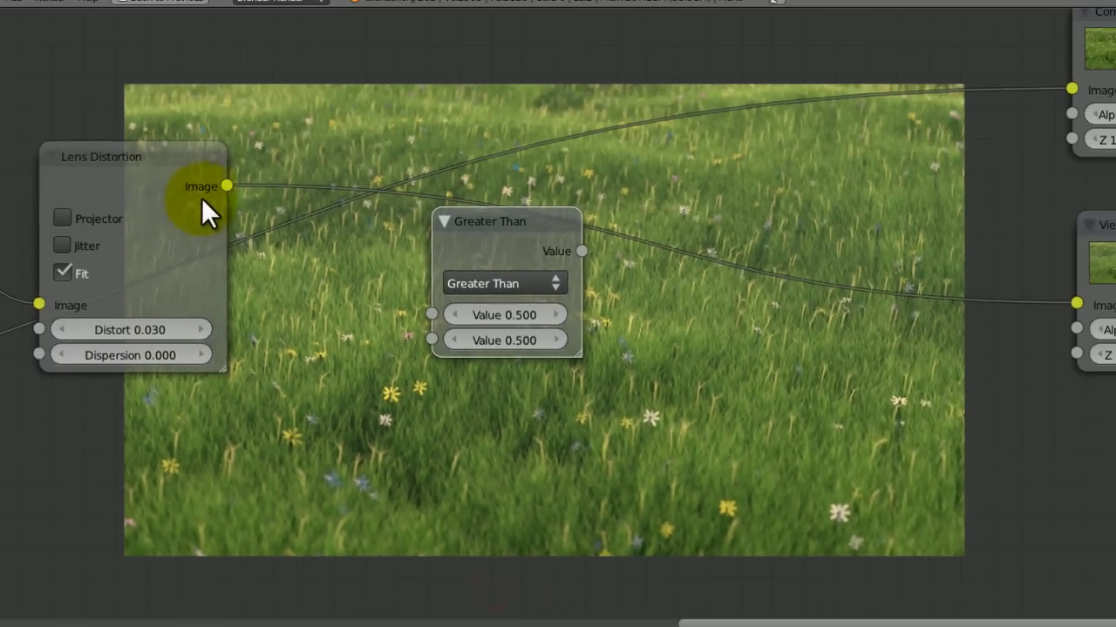
Step: Link the Lens Distortion image through Greater Than into the Viewer with a second value of 0, and save the project
{"action": "left_click_drag", "start_coordinate": [226, 187], "coordinate": [431, 314]}
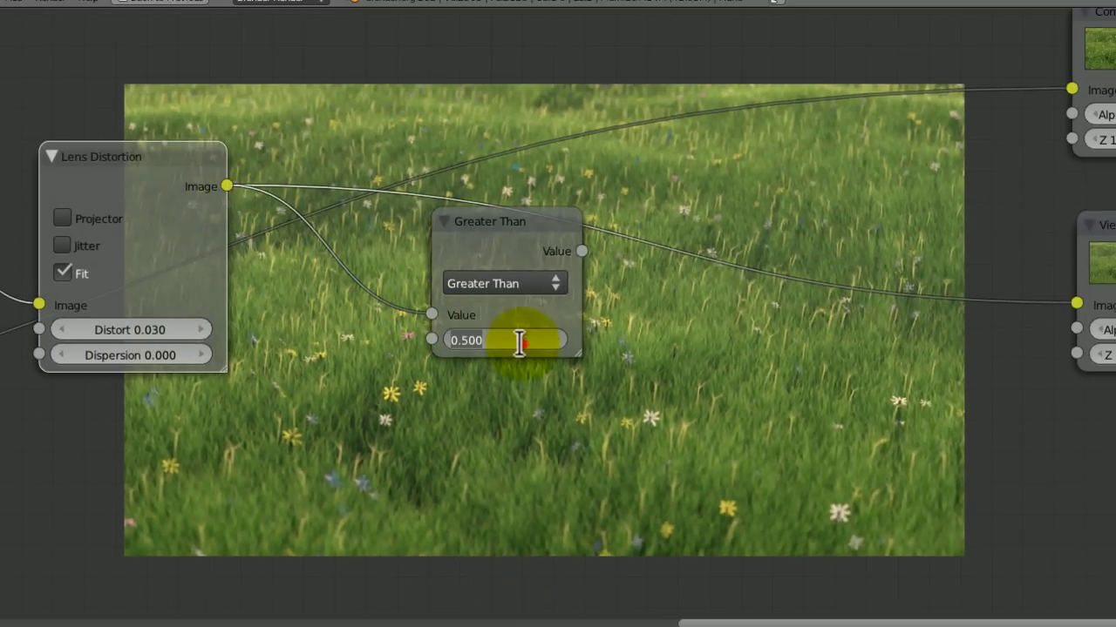
{"action": "mouse_move", "coordinate": [677, 259]}
{"action": "middle_mouse_down"}
{"action": "mouse_move", "coordinate": [597, 261]}
{"action": "mouse_move", "coordinate": [458, 227]}
{"action": "middle_mouse_up"}
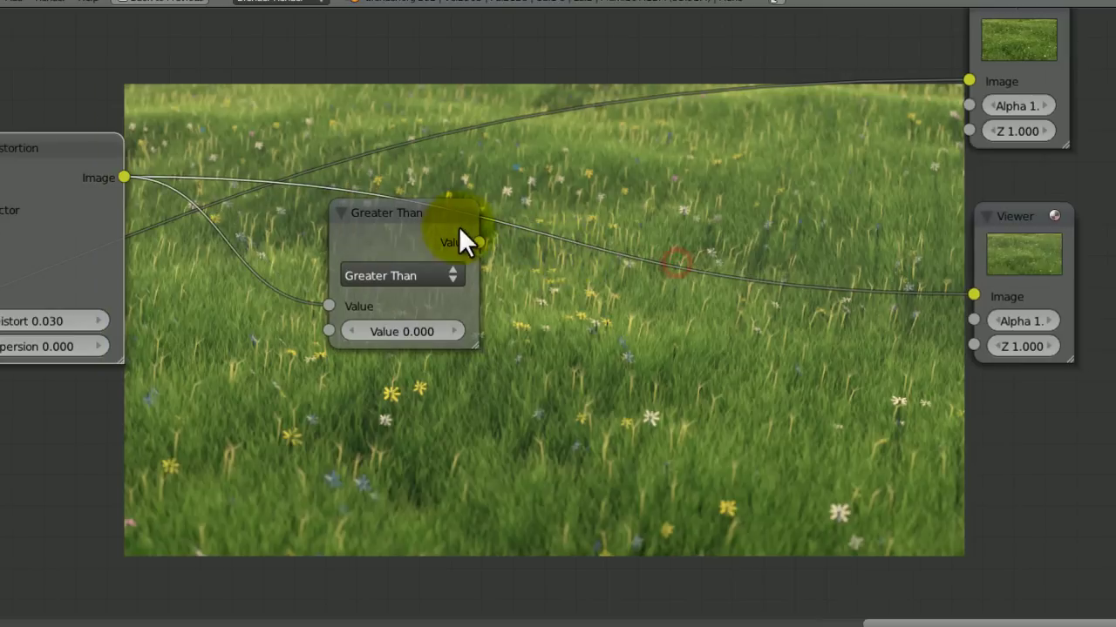
{"action": "key", "text": "ctrl+s"}
{"action": "left_click", "coordinate": [677, 337]}
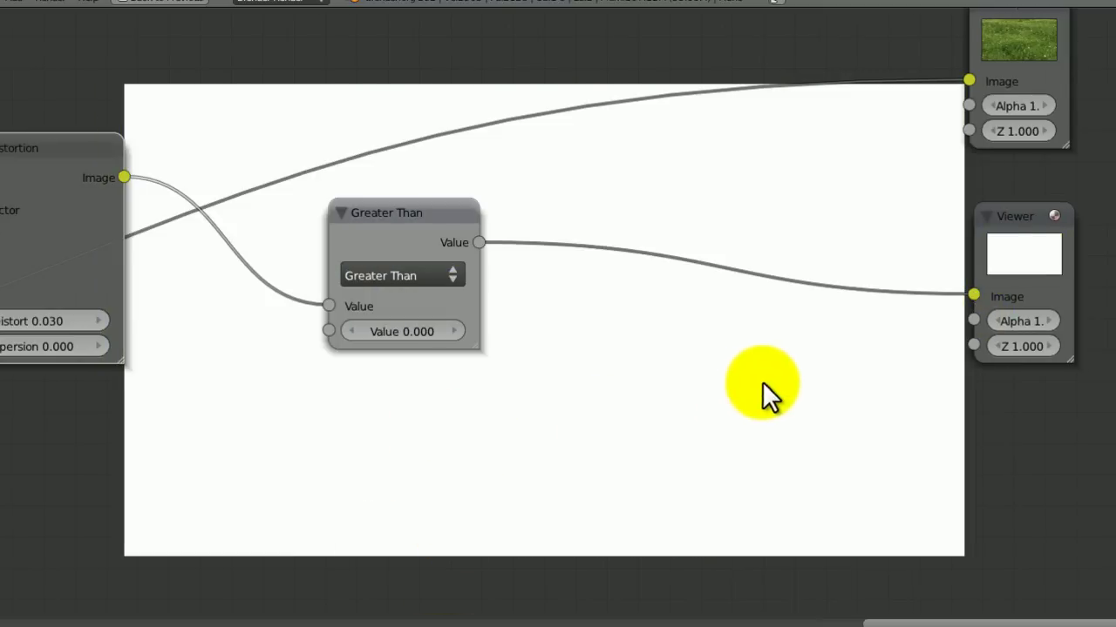
Step: Try second values of 0.5 and 0.1 on the Greater Than node to compare the resulting brightness masks
{"action": "middle_click_drag", "start_coordinate": [761, 381], "coordinate": [804, 320]}
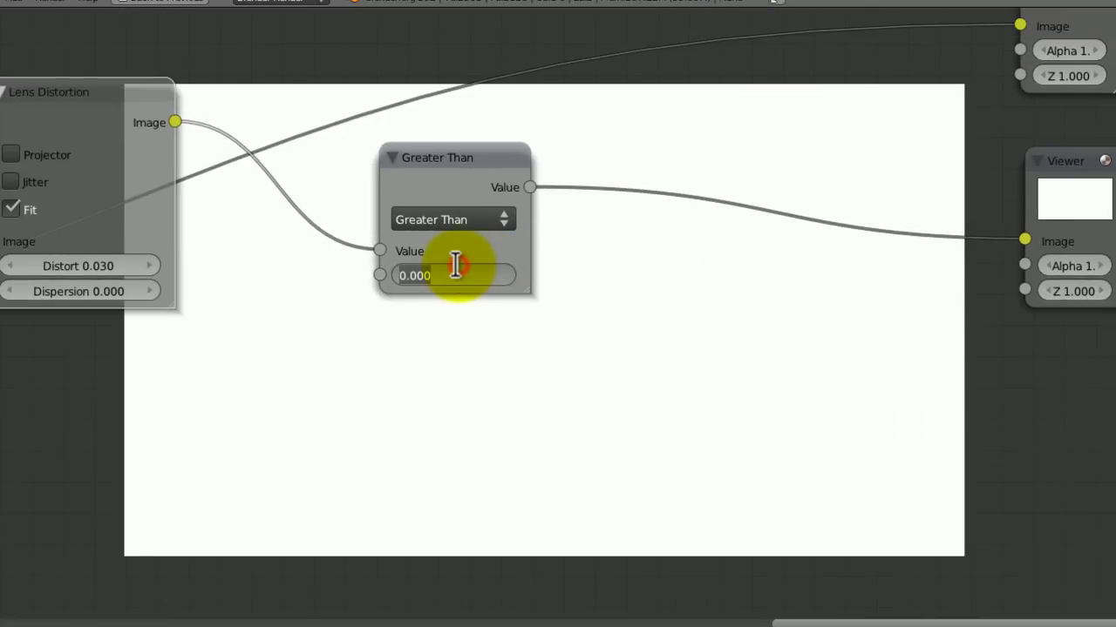
{"action": "key", "text": "Return"}
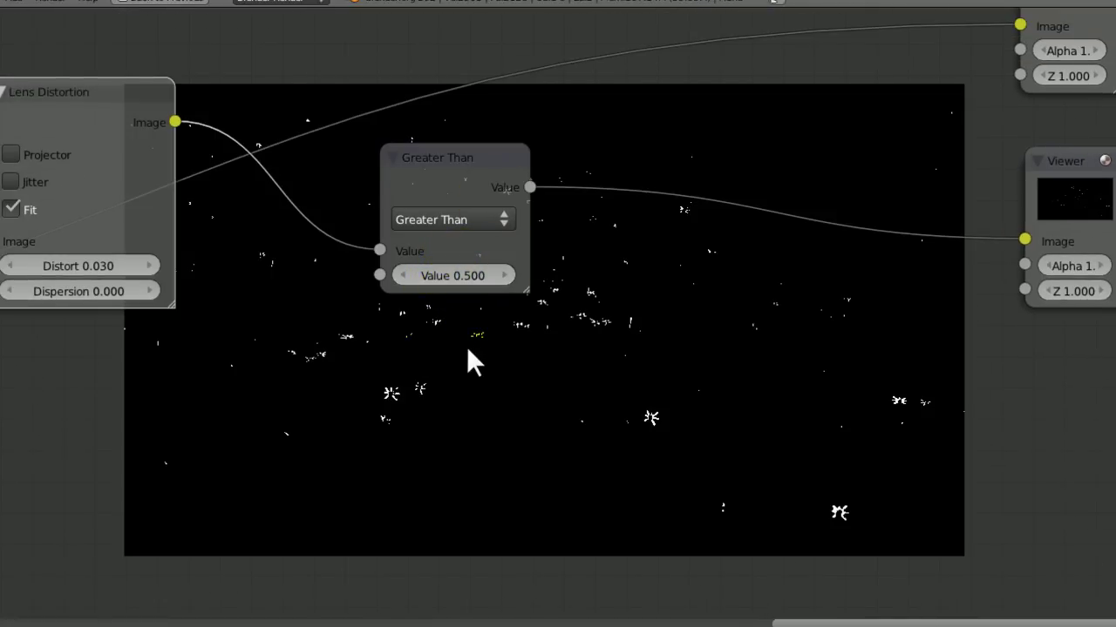
{"action": "left_click", "coordinate": [472, 278]}
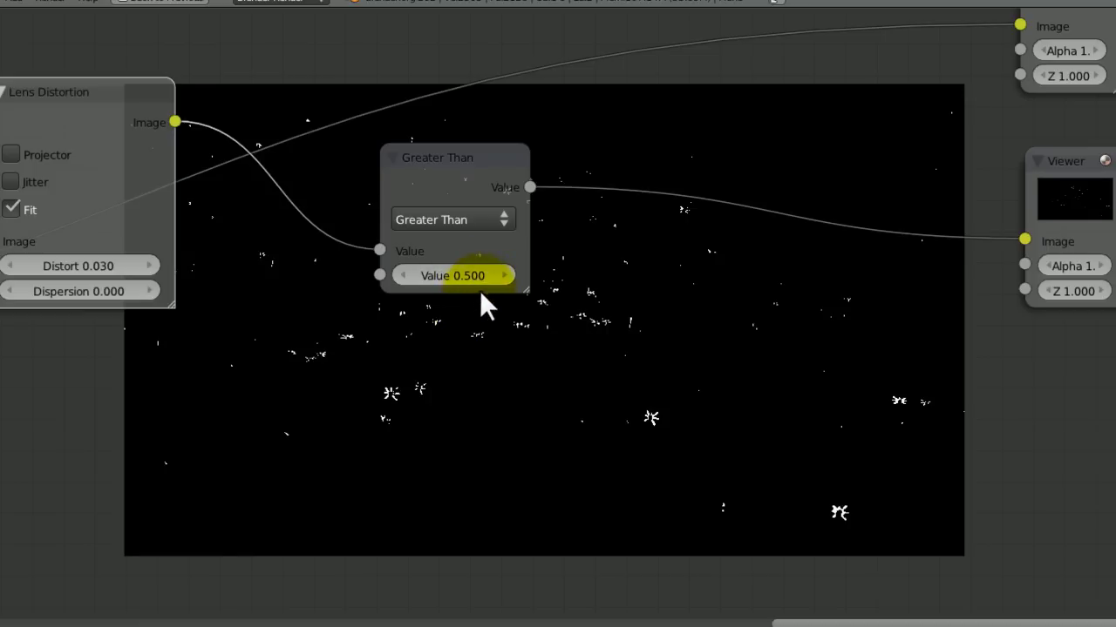
{"action": "left_click", "coordinate": [668, 411]}
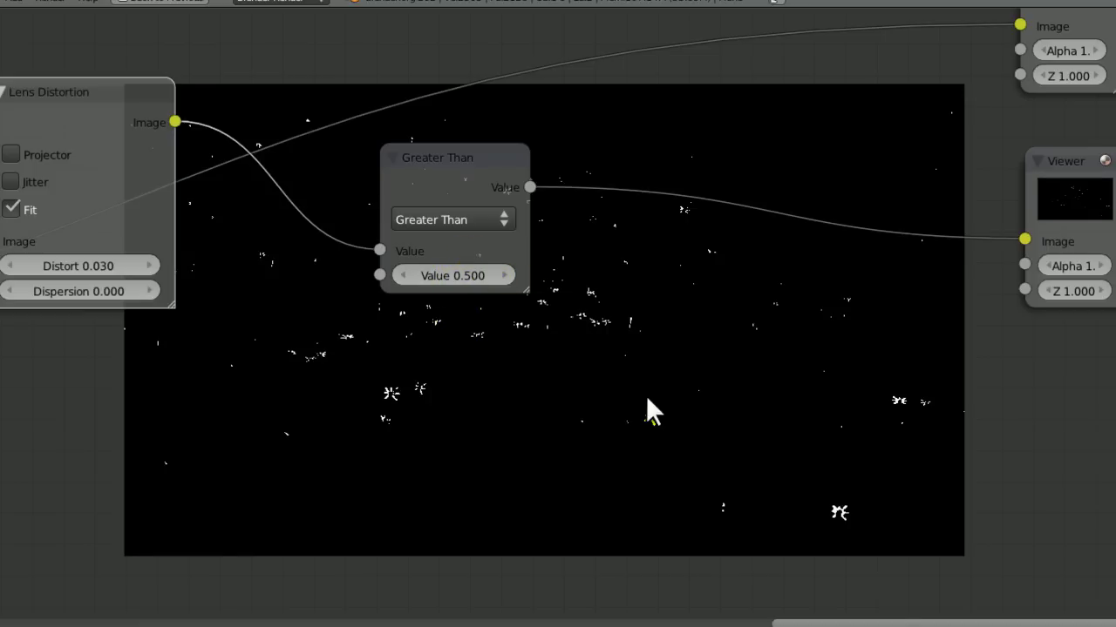
{"action": "middle_click_drag", "start_coordinate": [645, 395], "coordinate": [619, 444]}
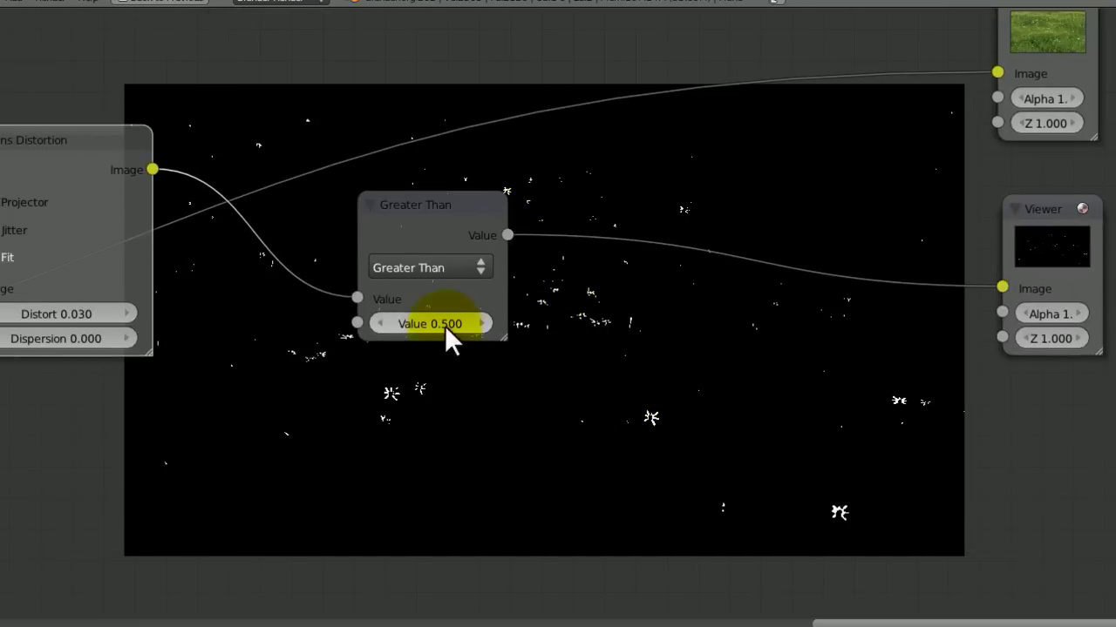
{"action": "key", "text": "Return"}
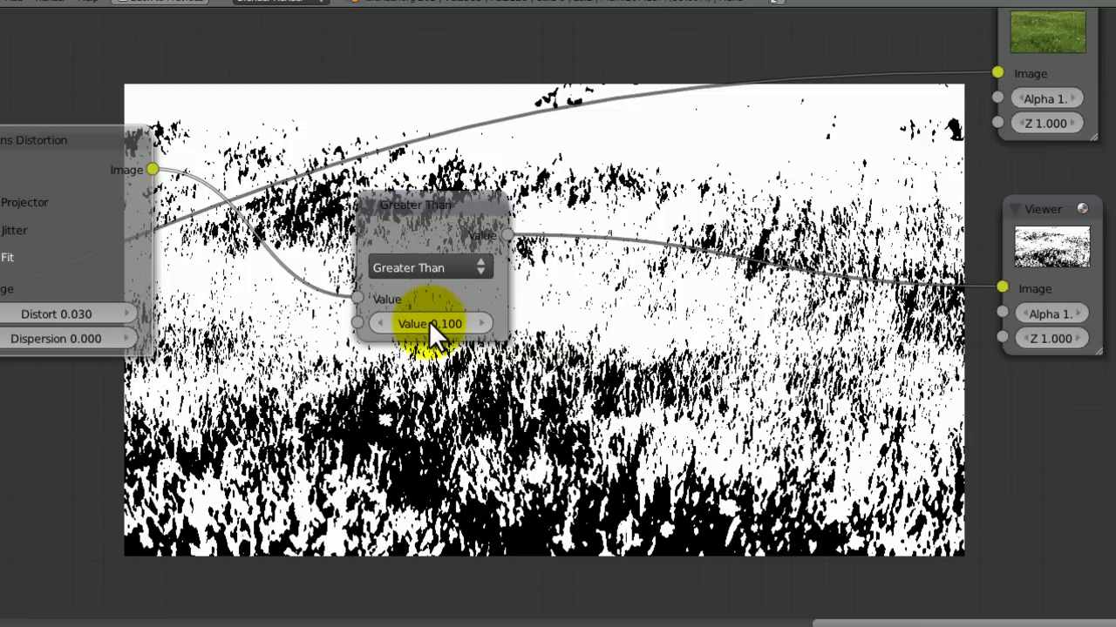
Step: Set the second value of the Greater Than node to 0
{"action": "middle_click_drag", "start_coordinate": [597, 411], "coordinate": [491, 331]}
{"action": "middle_click_drag", "start_coordinate": [447, 266], "coordinate": [485, 321]}
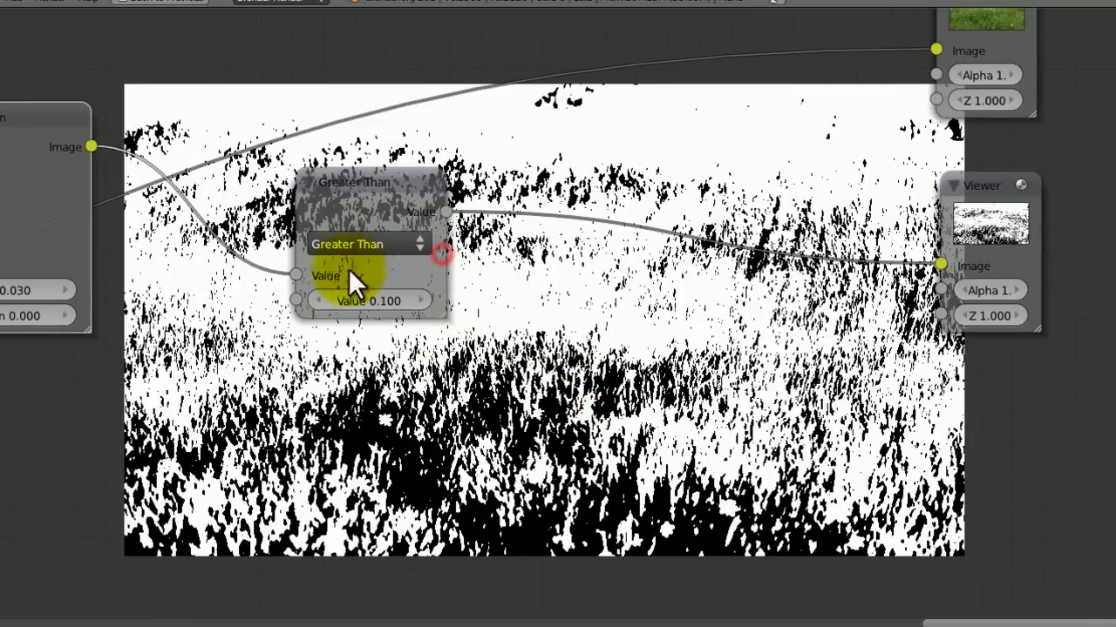
{"action": "left_click", "coordinate": [347, 302]}
{"action": "type", "text": "0"}
{"action": "key", "text": "Return"}
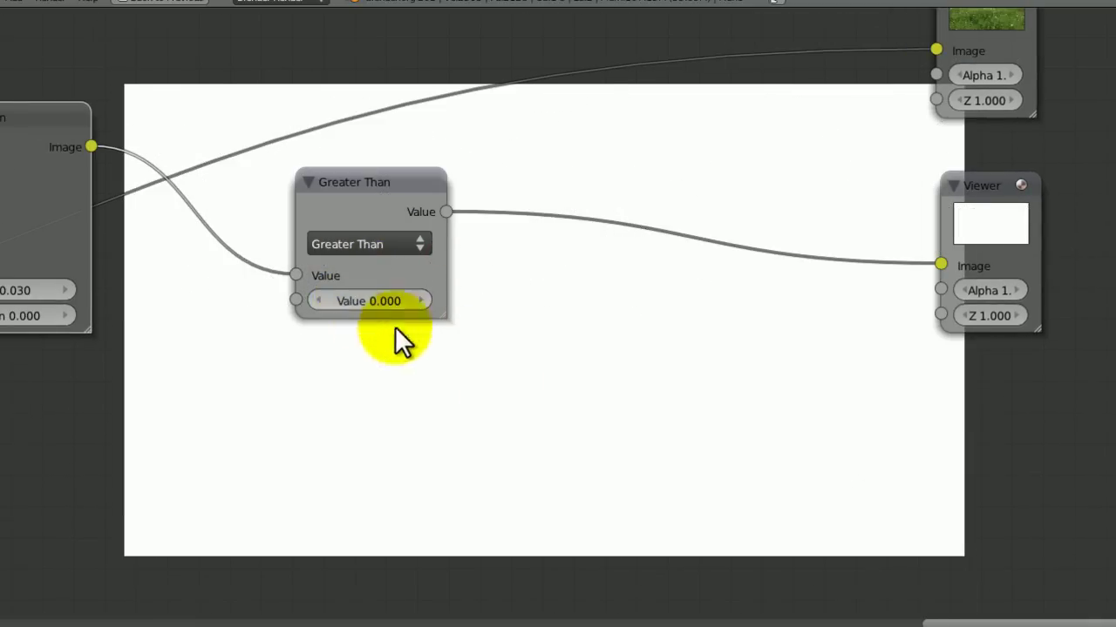
Step: Save the project and bring the second value of the Greater Than node back to 0
{"action": "key", "text": "ctrl+s"}
{"action": "left_click", "coordinate": [660, 409]}
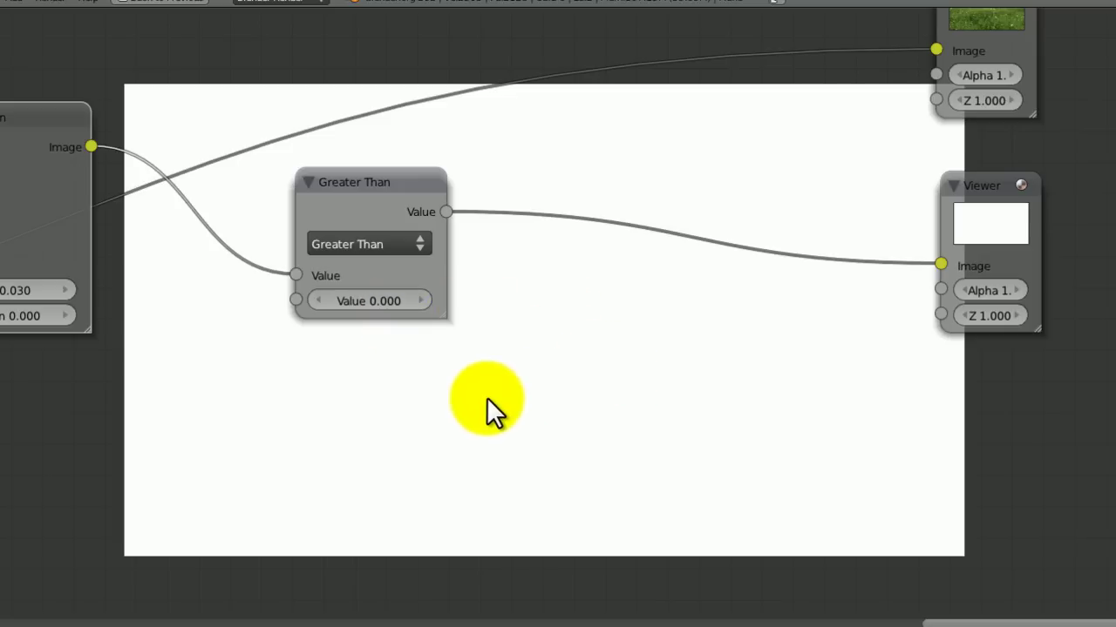
{"action": "middle_click_drag", "start_coordinate": [672, 277], "coordinate": [702, 345]}
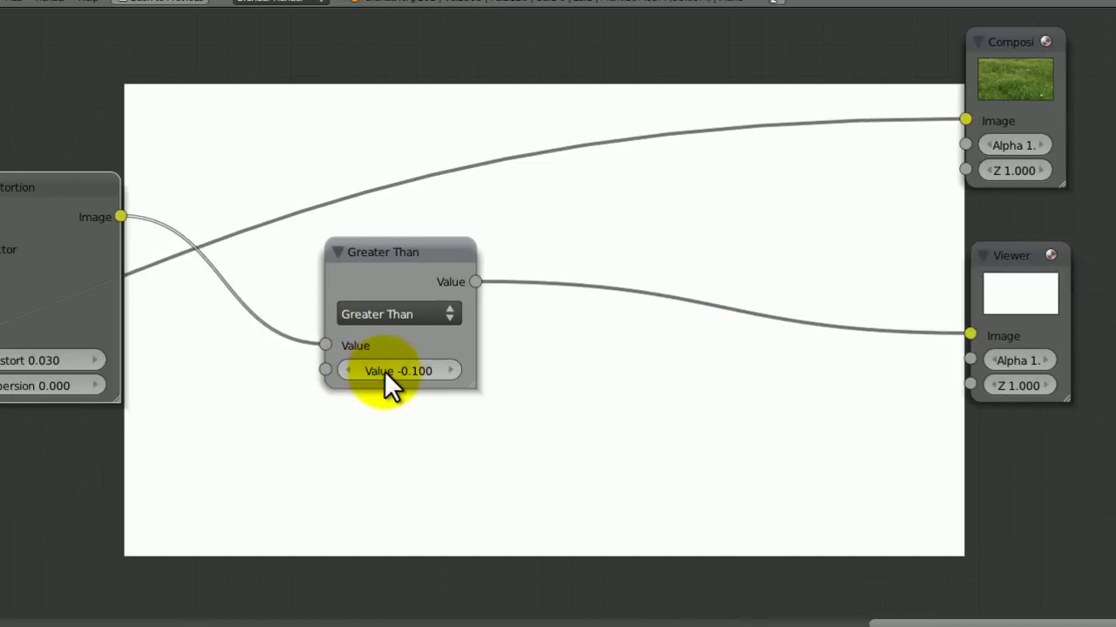
{"action": "left_click", "coordinate": [452, 371]}
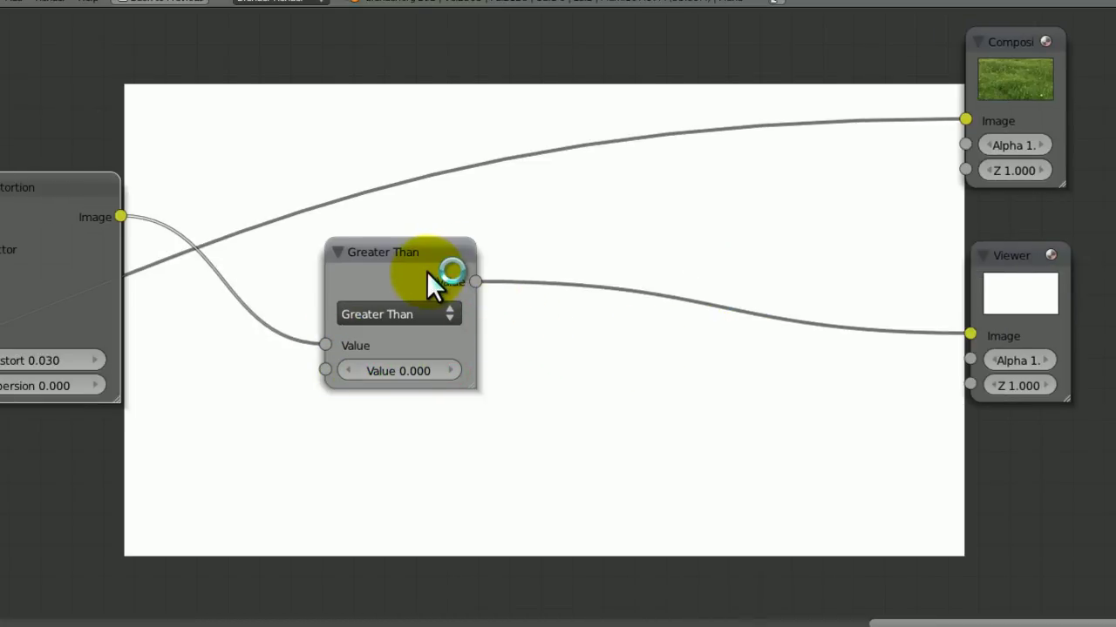
Step: Insert a duplicate of the Lens Distortion node between Greater Than and the Viewer, with Fit off and the mask feeding its Image input
{"action": "left_click_drag", "start_coordinate": [427, 272], "coordinate": [362, 277]}
{"action": "middle_click_drag", "start_coordinate": [418, 299], "coordinate": [430, 259]}
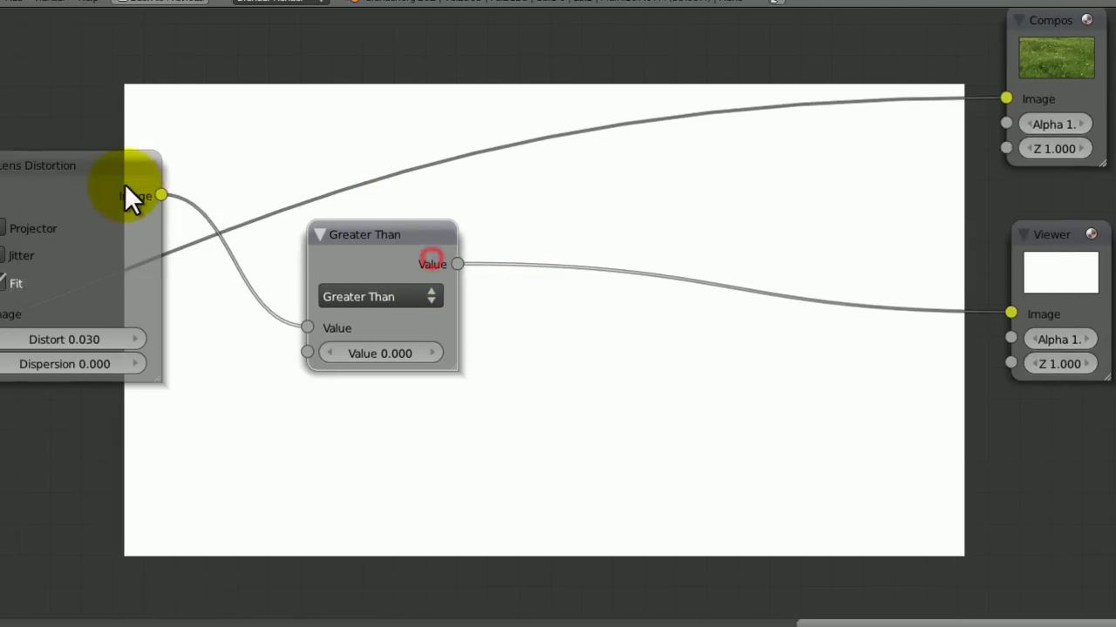
{"action": "left_click", "coordinate": [121, 182]}
{"action": "key", "text": "shift+d"}
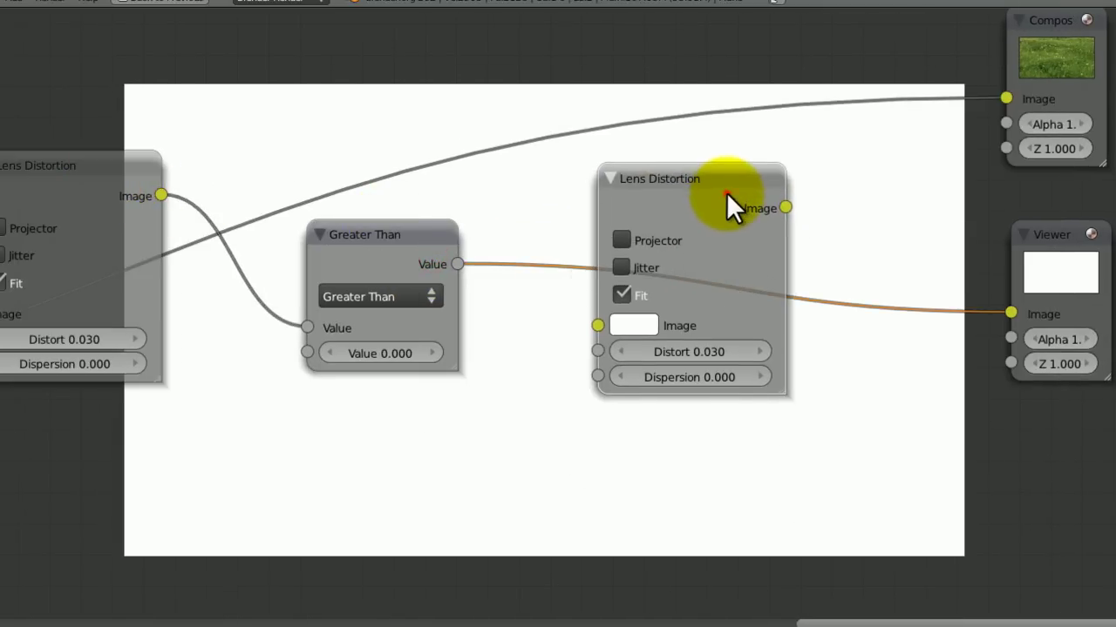
{"action": "left_click", "coordinate": [726, 192]}
{"action": "left_click", "coordinate": [621, 294]}
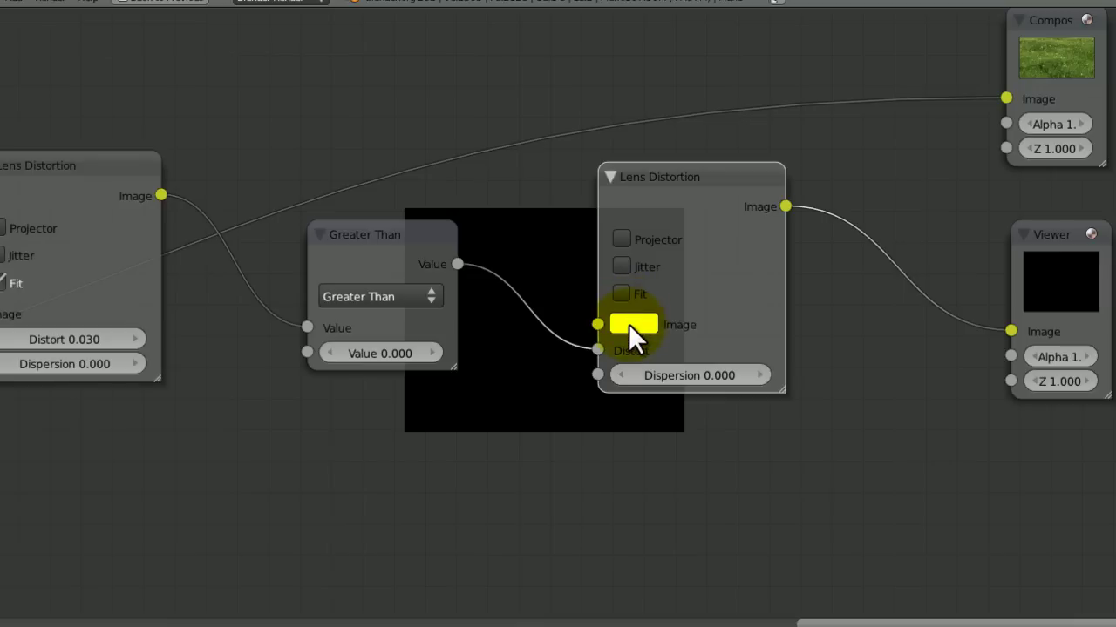
{"action": "left_click_drag", "start_coordinate": [608, 357], "coordinate": [576, 323]}
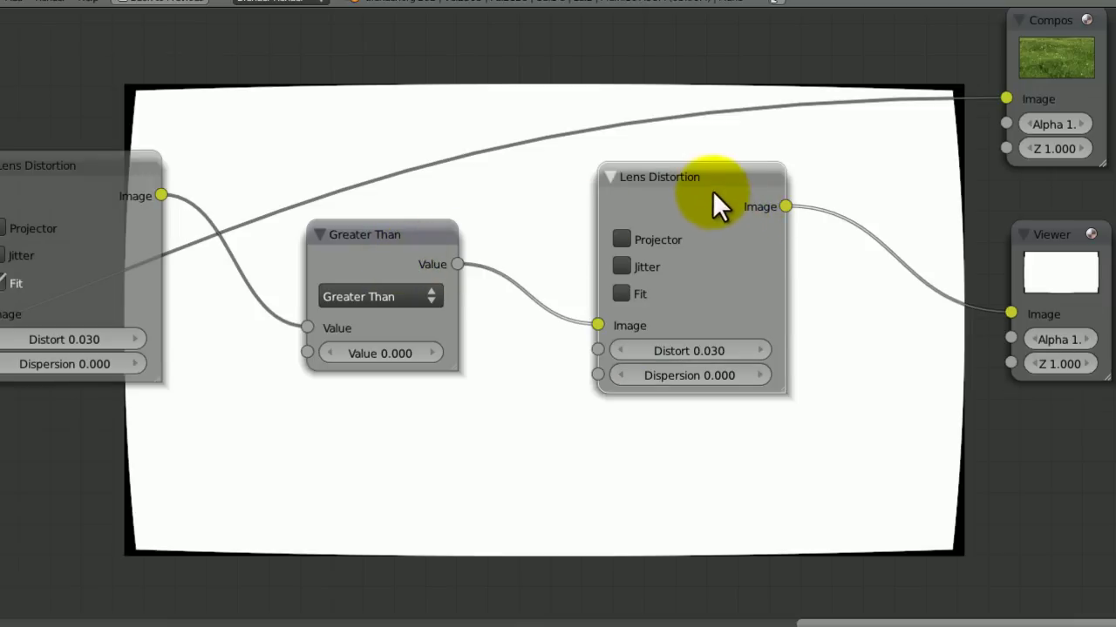
Step: Move the duplicated Lens Distortion node closer to Greater Than and set its Distort to 1
{"action": "left_click_drag", "start_coordinate": [712, 196], "coordinate": [665, 204]}
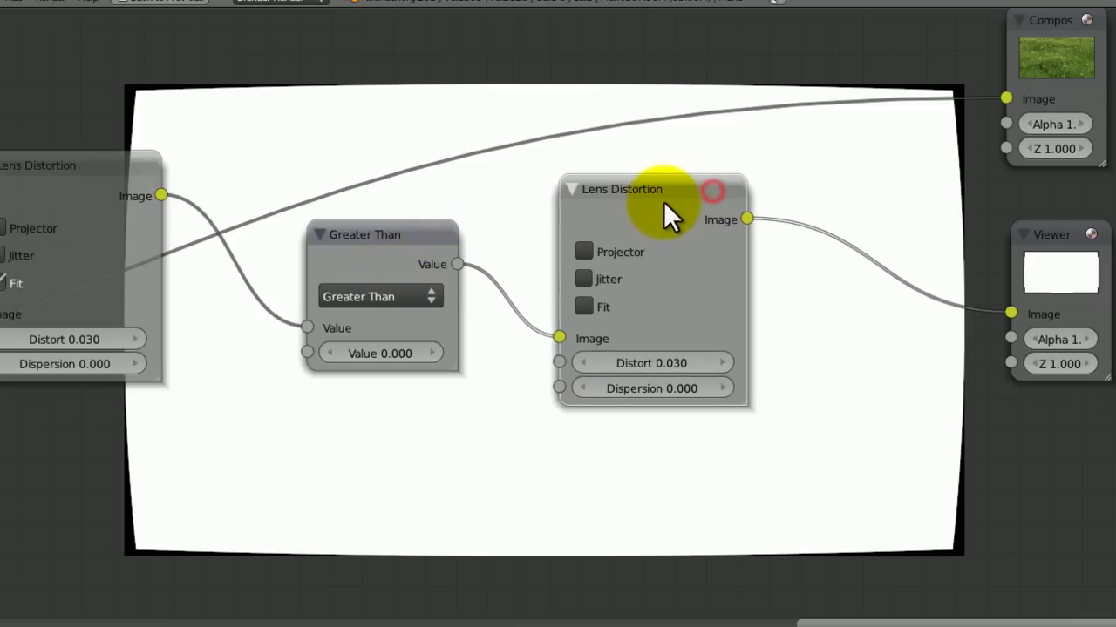
{"action": "left_click", "coordinate": [645, 363]}
{"action": "type", "text": "1"}
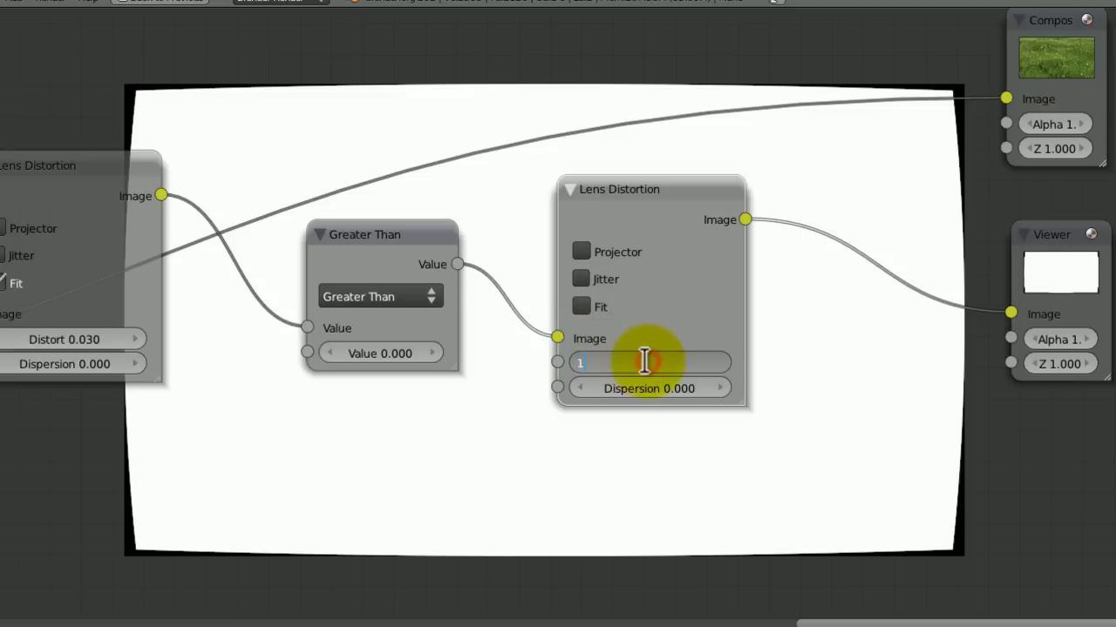
{"action": "key", "text": "Return"}
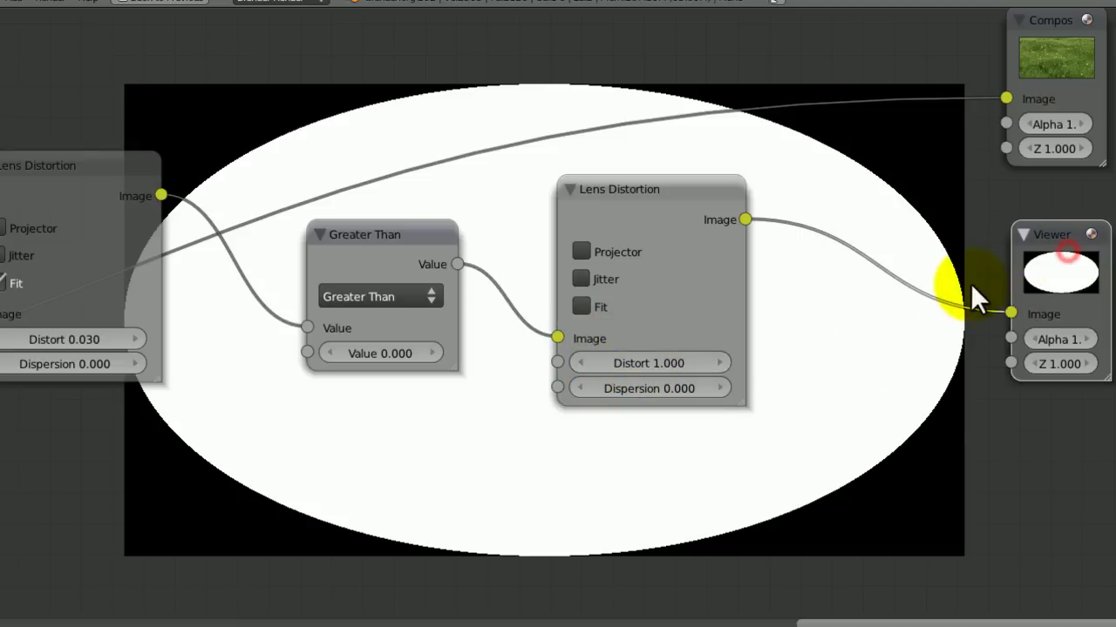
Step: Move the Composite and Viewer nodes farther away from the second Lens Distortion node to make room, and save the project
{"action": "middle_click_drag", "start_coordinate": [954, 287], "coordinate": [786, 331]}
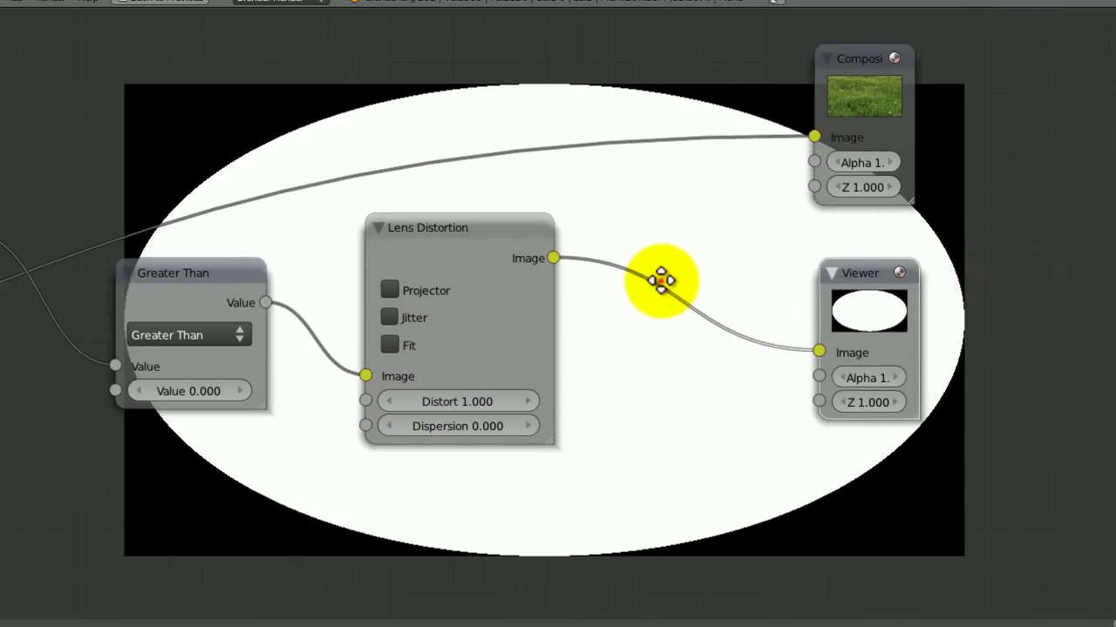
{"action": "middle_click_drag", "start_coordinate": [660, 279], "coordinate": [515, 301]}
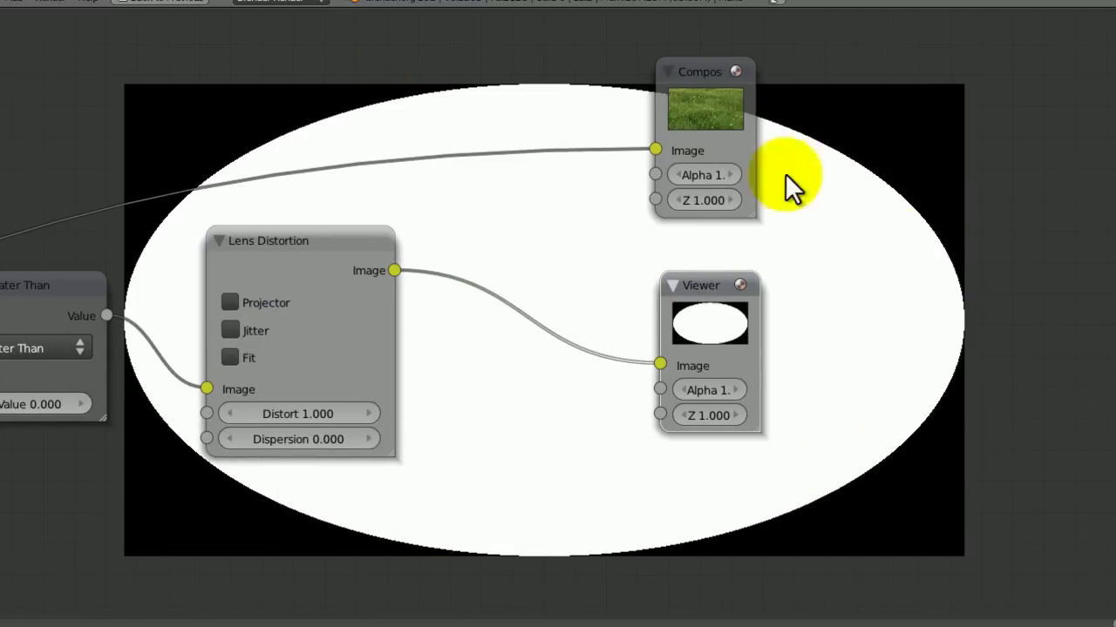
{"action": "key", "text": "b"}
{"action": "left_click_drag", "start_coordinate": [855, 95], "coordinate": [724, 281]}
{"action": "key", "text": "g"}
{"action": "left_click", "coordinate": [1107, 239]}
{"action": "middle_click_drag", "start_coordinate": [700, 258], "coordinate": [690, 245]}
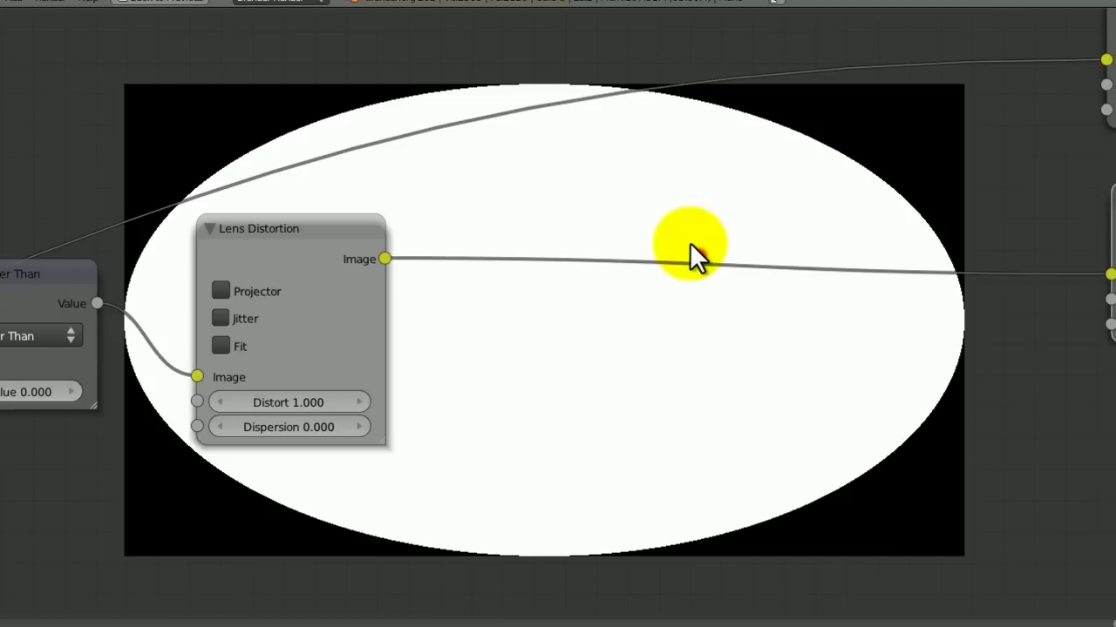
{"action": "key", "text": "ctrl+s"}
{"action": "key", "text": "Return"}
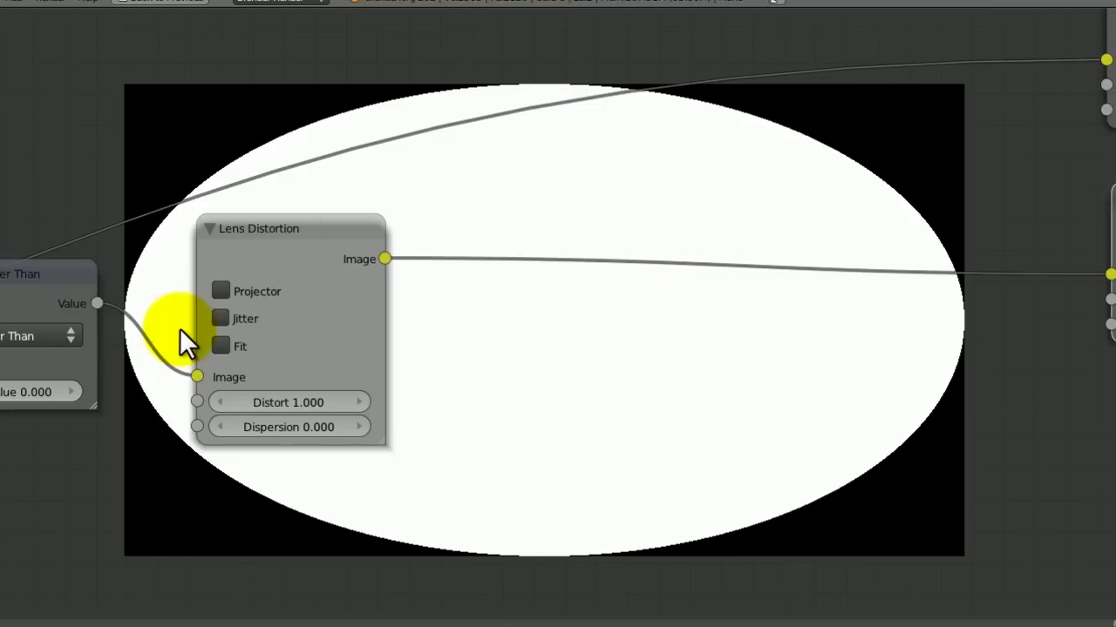
{"action": "key", "text": "ctrl+s"}
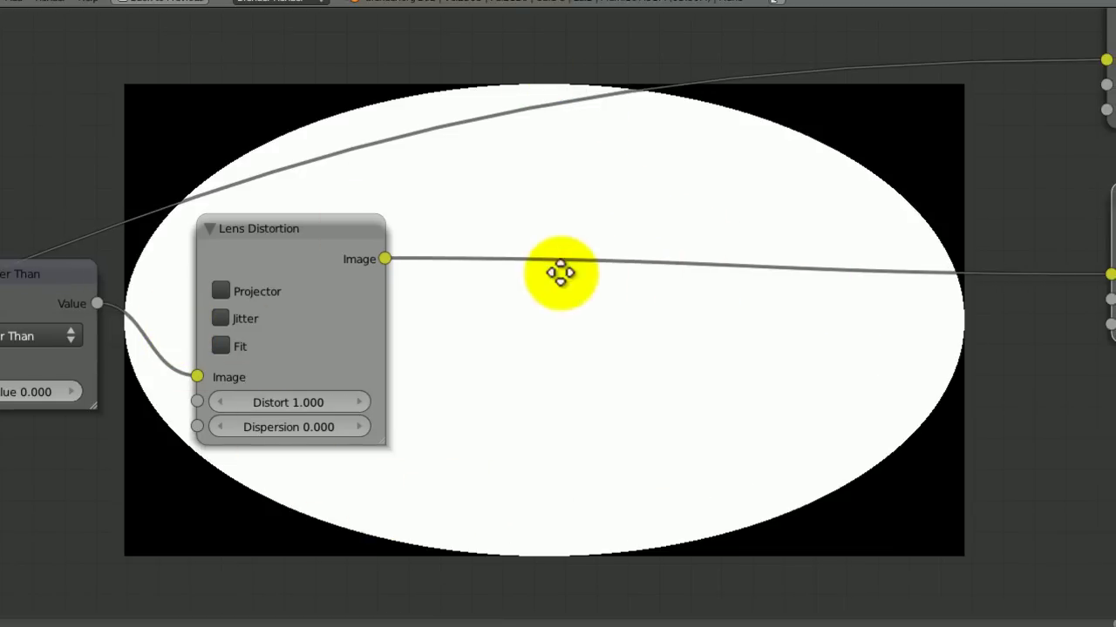
Step: Add a Blur node after the second Lens Distortion, set to Fast Gaussian with Relative enabled
{"action": "middle_click_drag", "start_coordinate": [561, 272], "coordinate": [676, 248]}
{"action": "key", "text": "shift+a"}
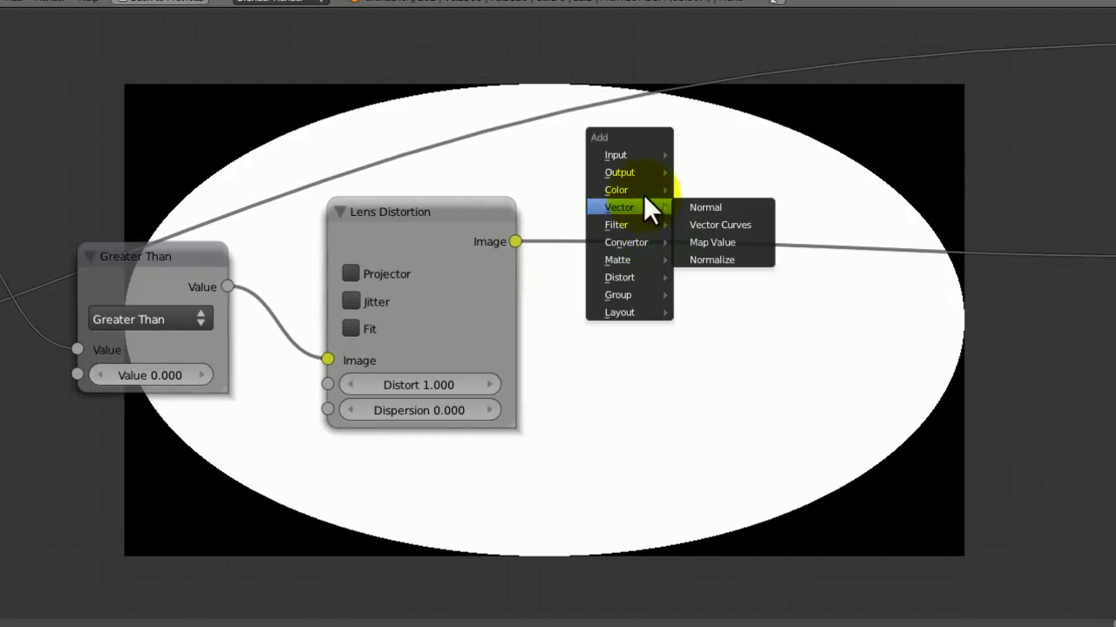
{"action": "mouse_move", "coordinate": [649, 225]}
{"action": "left_click", "coordinate": [699, 238]}
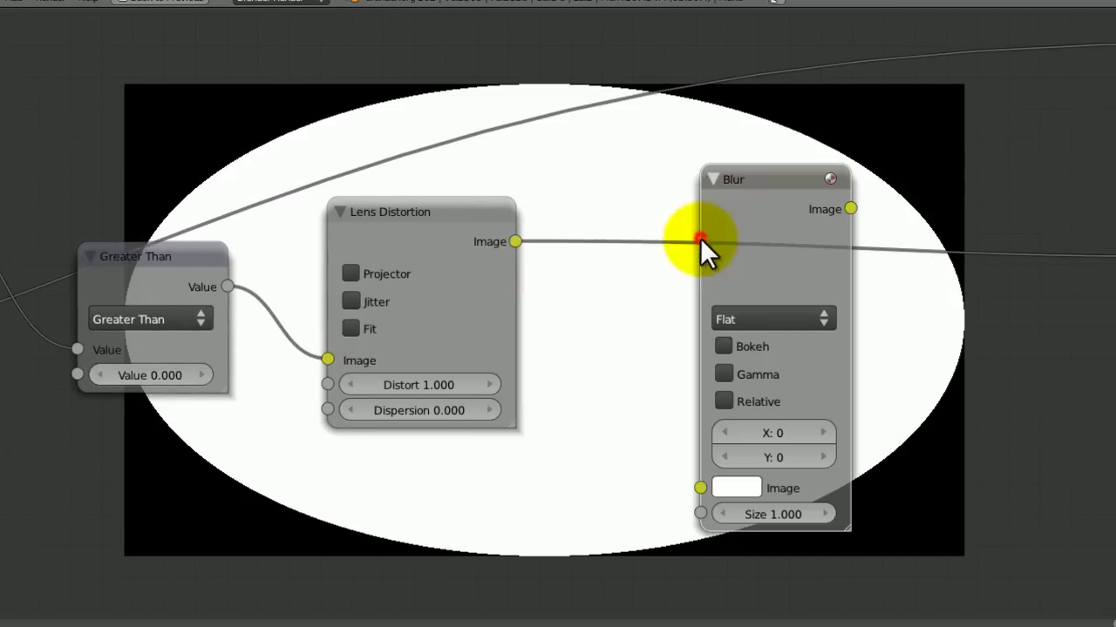
{"action": "left_click", "coordinate": [700, 238]}
{"action": "left_click", "coordinate": [749, 321]}
{"action": "left_click", "coordinate": [755, 157]}
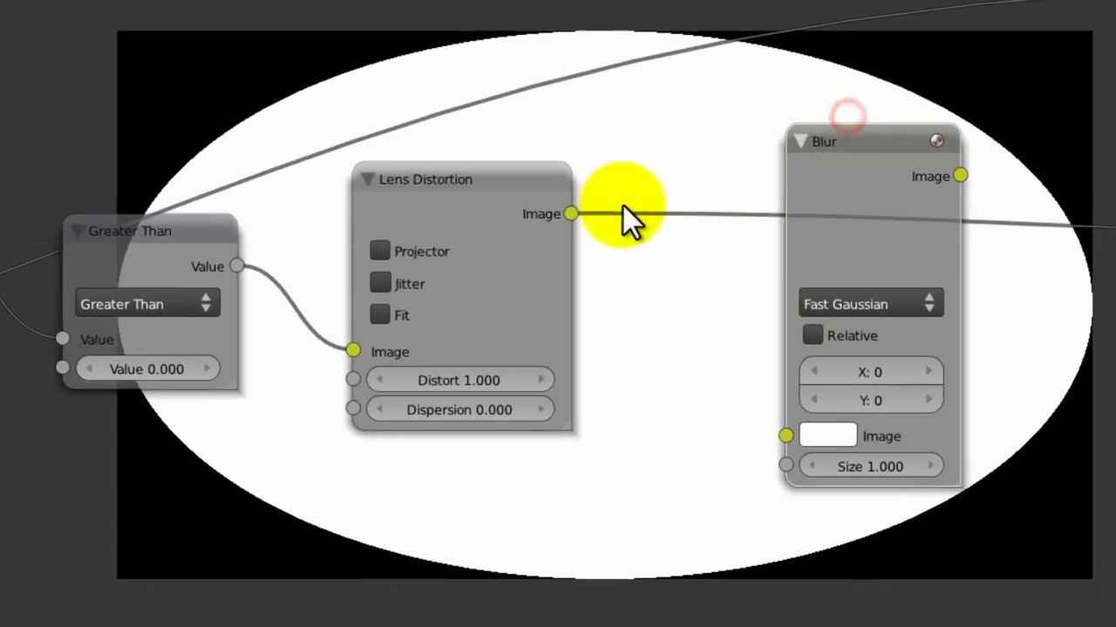
{"action": "left_click", "coordinate": [881, 327]}
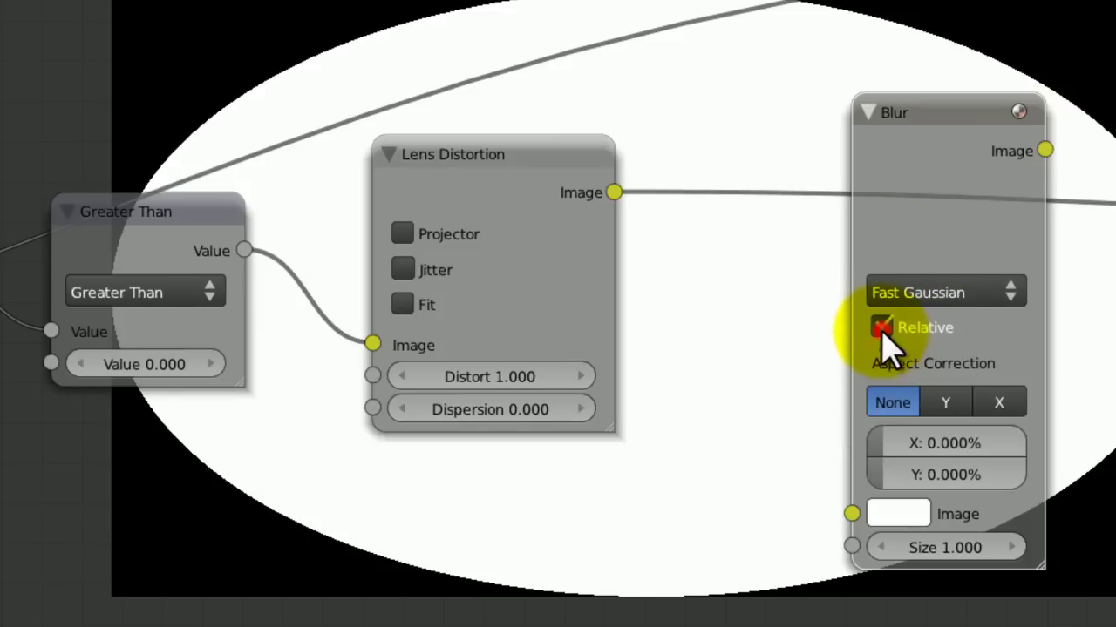
Step: Link the second Lens Distortion image into the Blur node and the Blur image into the Viewer
{"action": "left_click_drag", "start_coordinate": [614, 193], "coordinate": [851, 515]}
{"action": "middle_click_drag", "start_coordinate": [851, 523], "coordinate": [748, 178]}
{"action": "left_click_drag", "start_coordinate": [723, 20], "coordinate": [1074, 142]}
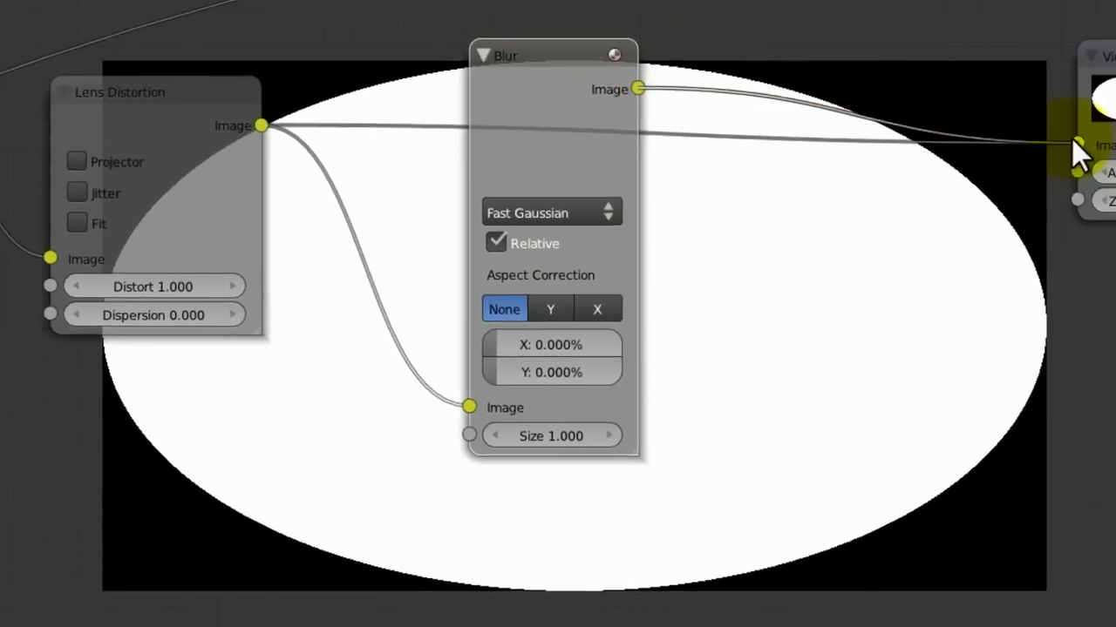
Step: Try a non-relative blur with X and Y of 10 on the Blur node, and switch back to Relative
{"action": "left_click", "coordinate": [459, 270]}
{"action": "left_click", "coordinate": [504, 312]}
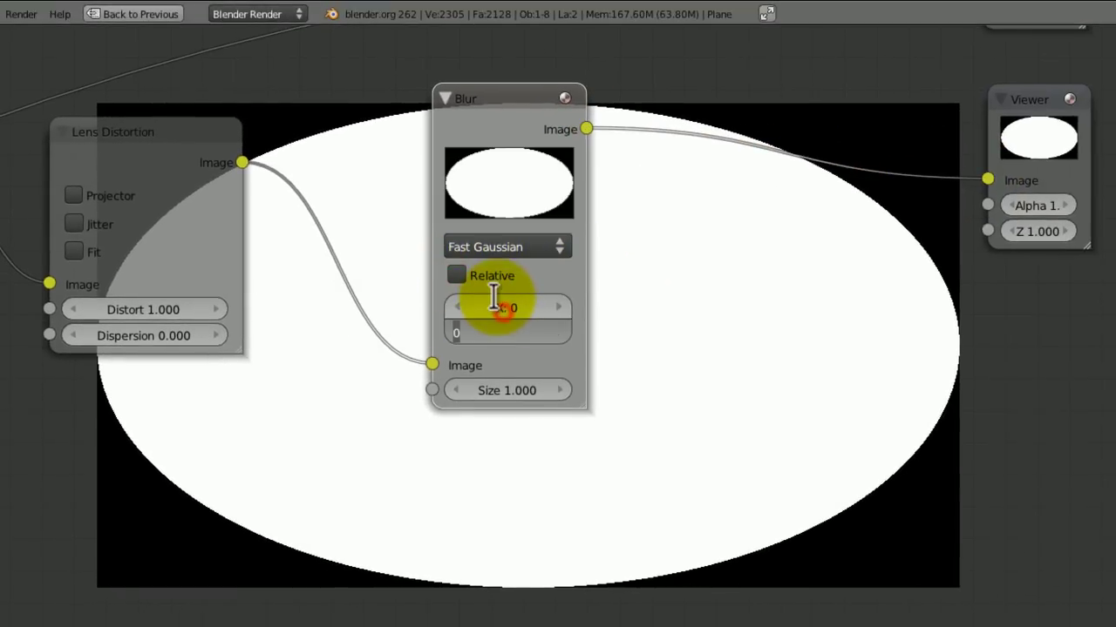
{"action": "type", "text": "10"}
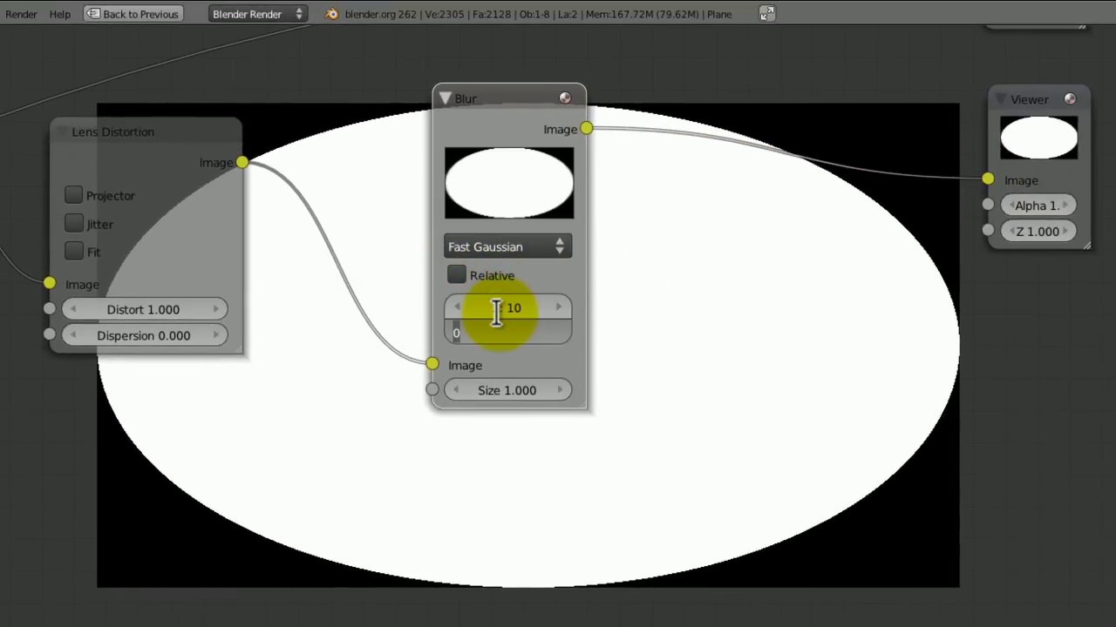
{"action": "key", "text": "Tab"}
{"action": "type", "text": "10"}
{"action": "key", "text": "Return"}
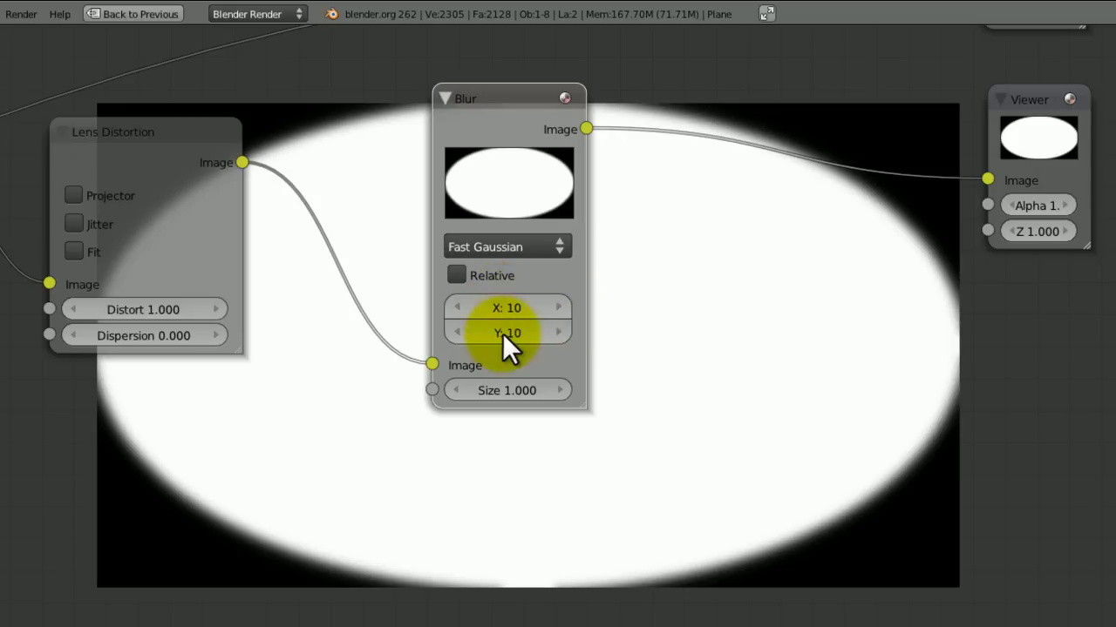
{"action": "left_click", "coordinate": [457, 275]}
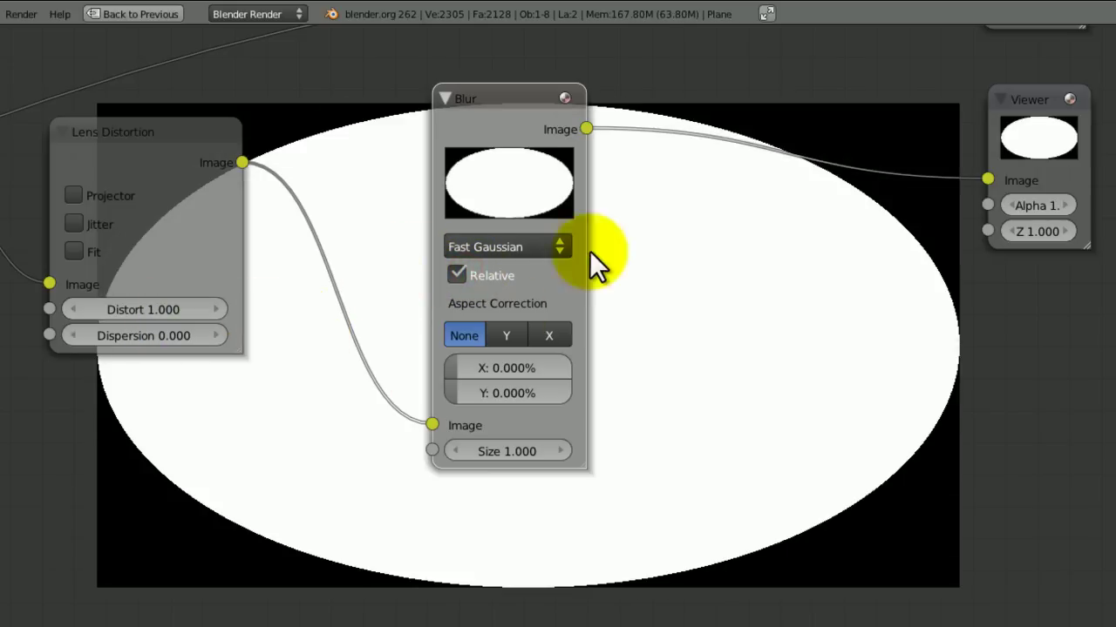
Step: Set the relative blur to 30% in both X and Y, and save the project
{"action": "left_click", "coordinate": [510, 370]}
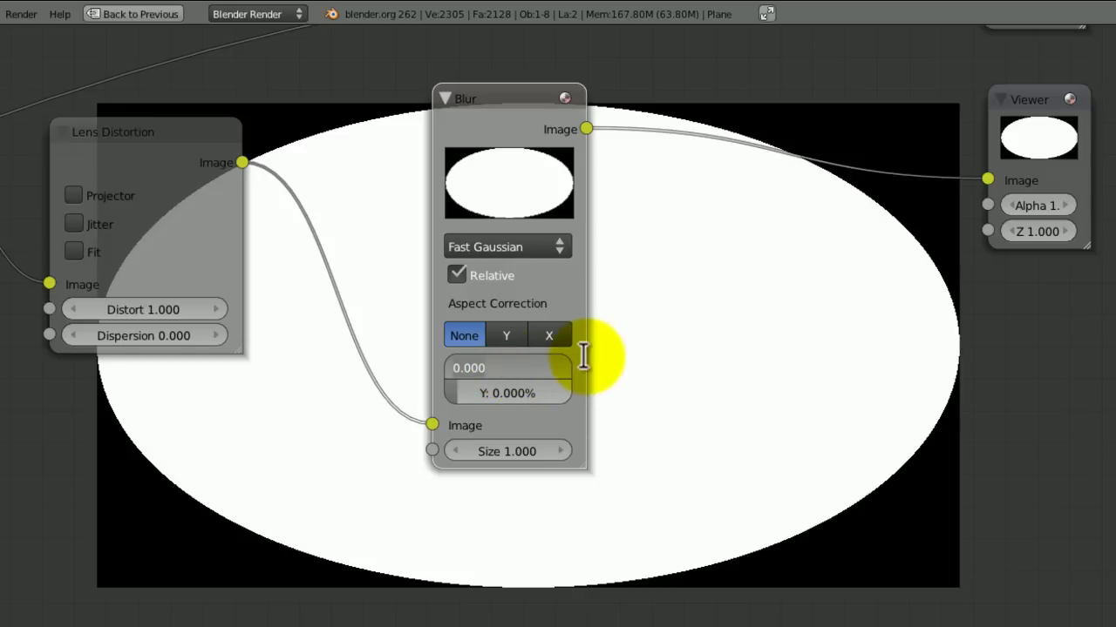
{"action": "type", "text": "30"}
{"action": "key", "text": "Tab"}
{"action": "type", "text": "30"}
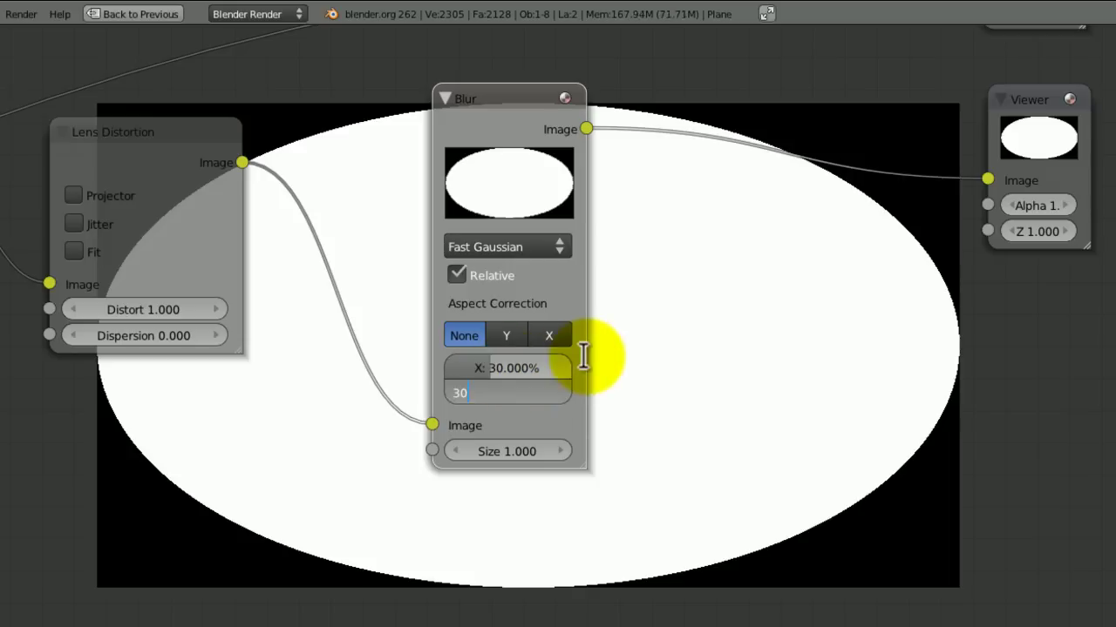
{"action": "key", "text": "Return"}
{"action": "middle_click_drag", "start_coordinate": [757, 377], "coordinate": [389, 558]}
{"action": "key", "text": "ctrl+s"}
{"action": "key", "text": "Return"}
Step: Insert a Mix node set to Multiply into the Composite link and connect the Blur image to its second Image input
{"action": "scroll", "coordinate": [389, 560], "scroll_direction": "down", "scroll_amount": 5}
{"action": "middle_click_drag", "start_coordinate": [453, 369], "coordinate": [786, 341]}
{"action": "key", "text": "shift+a"}
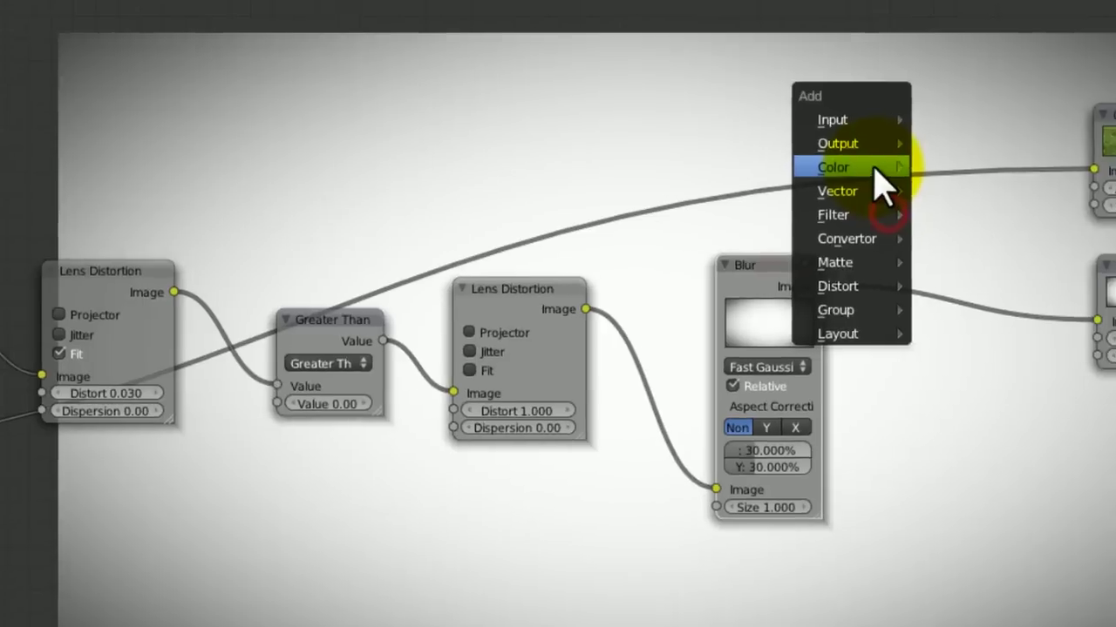
{"action": "mouse_move", "coordinate": [874, 167]}
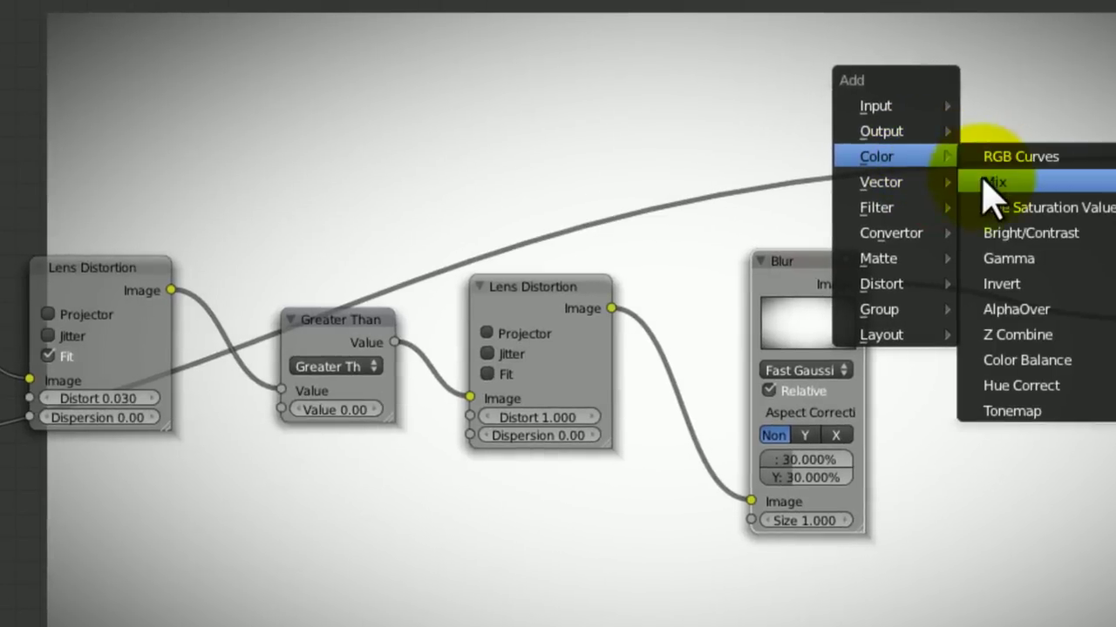
{"action": "left_click", "coordinate": [932, 188]}
{"action": "middle_click_drag", "start_coordinate": [978, 220], "coordinate": [740, 210]}
{"action": "scroll", "coordinate": [740, 209], "scroll_direction": "up", "scroll_amount": 5}
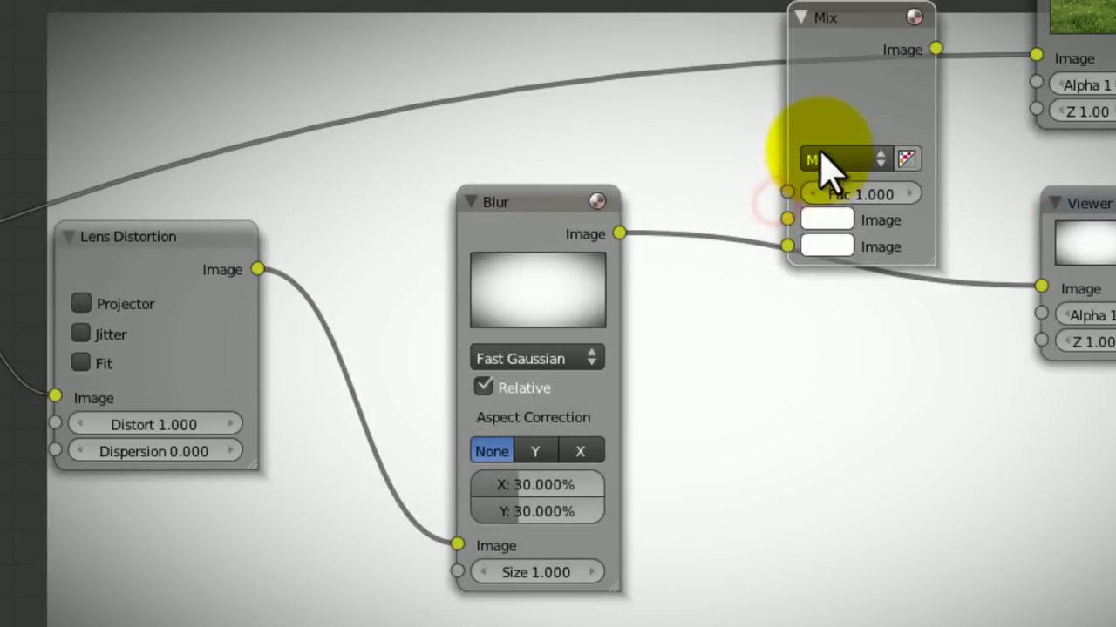
{"action": "left_click", "coordinate": [828, 159]}
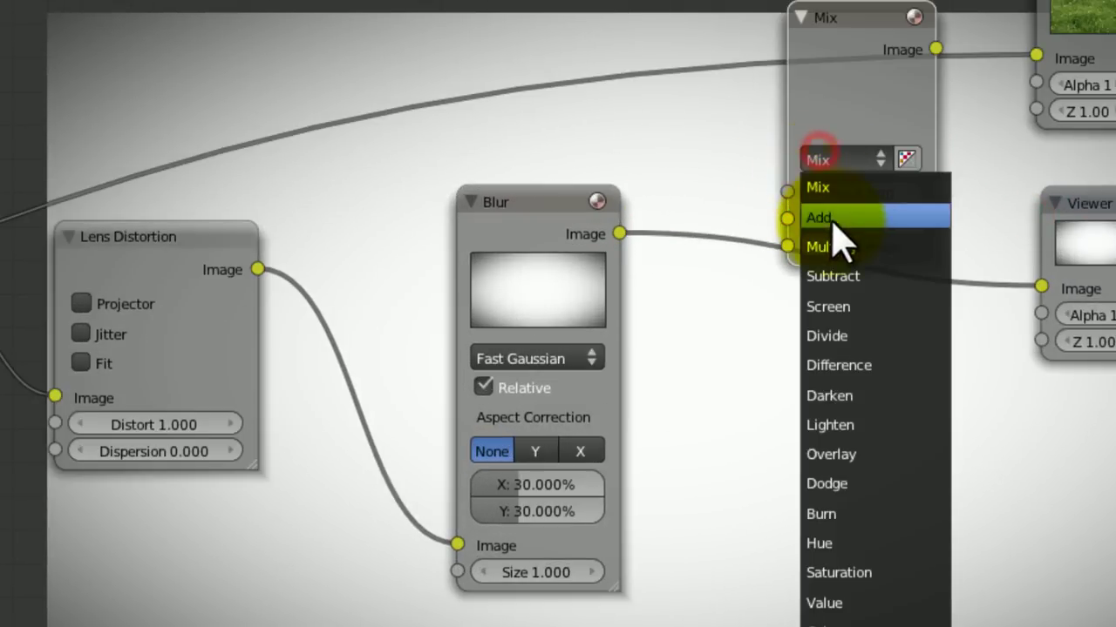
{"action": "left_click", "coordinate": [834, 244]}
{"action": "left_click_drag", "start_coordinate": [832, 94], "coordinate": [814, 7]}
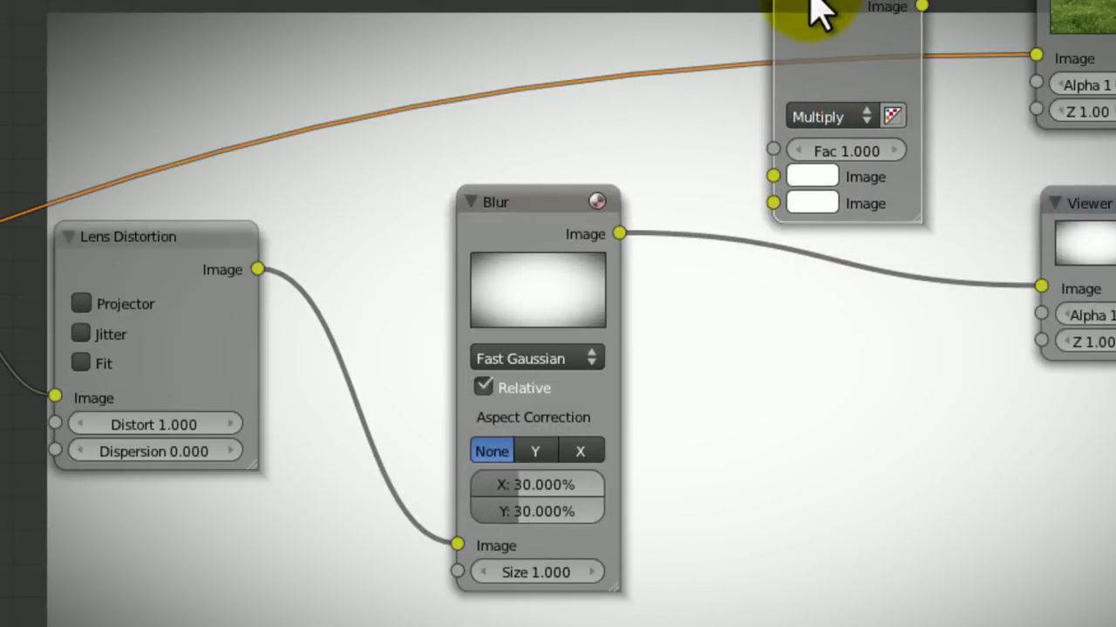
{"action": "left_click_drag", "start_coordinate": [619, 234], "coordinate": [771, 205]}
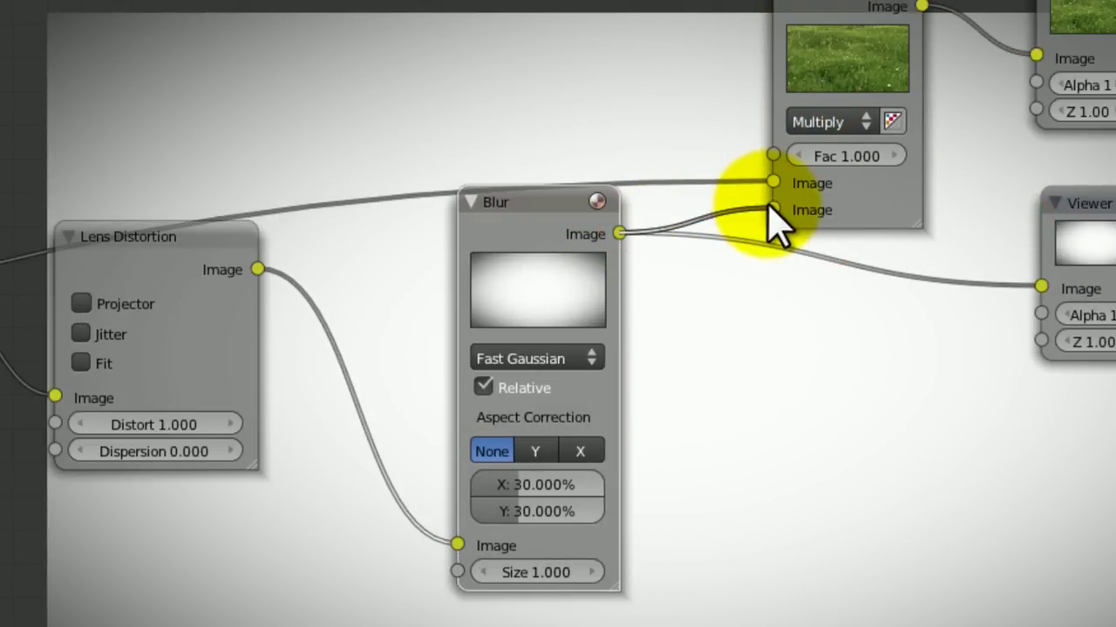
Step: Move the Viewer and Composite nodes away from the Multiply node and link the Multiply image into the Viewer
{"action": "middle_click_drag", "start_coordinate": [735, 190], "coordinate": [656, 286]}
{"action": "mouse_move", "coordinate": [694, 303]}
{"action": "left_mouse_down"}
{"action": "mouse_move", "coordinate": [668, 299]}
{"action": "mouse_move", "coordinate": [667, 274]}
{"action": "mouse_move", "coordinate": [653, 284]}
{"action": "mouse_move", "coordinate": [671, 309]}
{"action": "mouse_move", "coordinate": [694, 307]}
{"action": "left_mouse_up"}
{"action": "middle_click_drag", "start_coordinate": [860, 287], "coordinate": [610, 344]}
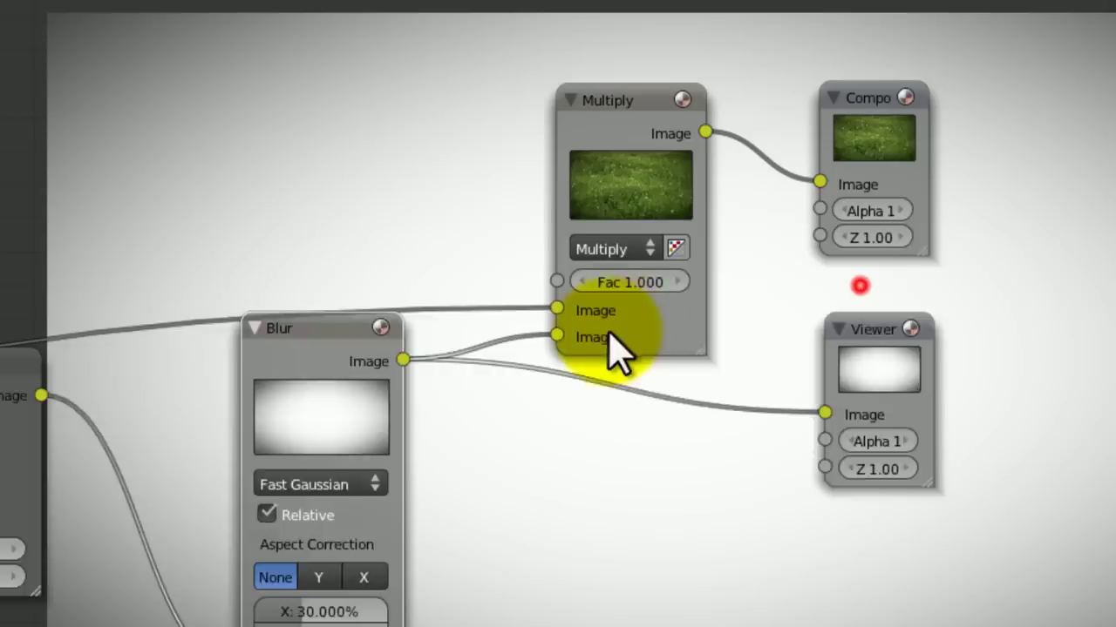
{"action": "left_click_drag", "start_coordinate": [743, 392], "coordinate": [917, 305]}
{"action": "left_click_drag", "start_coordinate": [777, 168], "coordinate": [912, 154]}
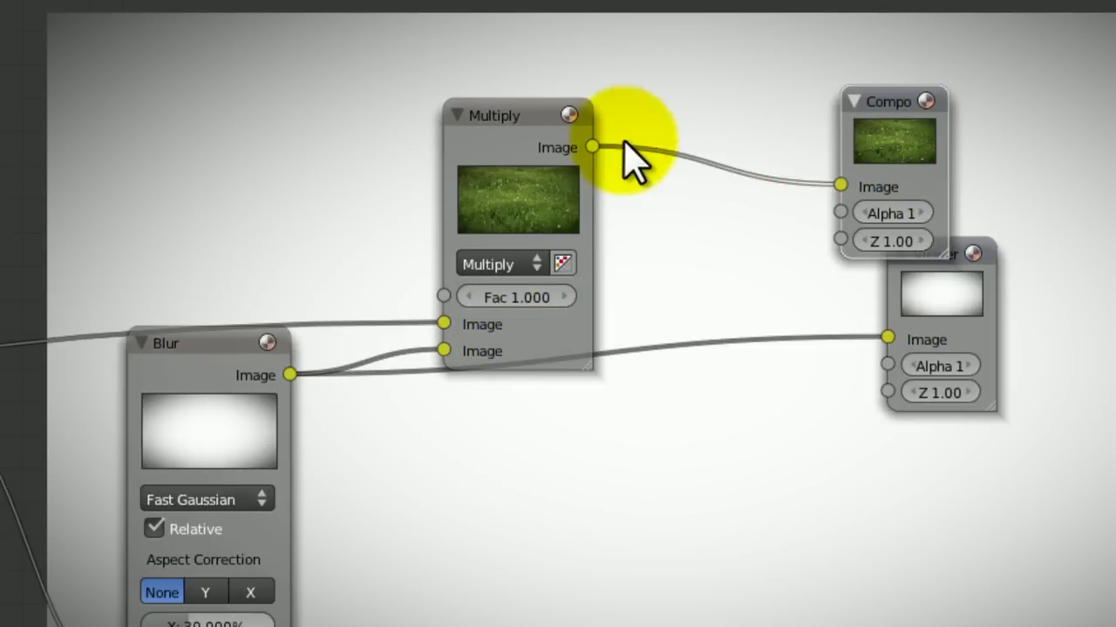
{"action": "left_click_drag", "start_coordinate": [591, 147], "coordinate": [898, 336]}
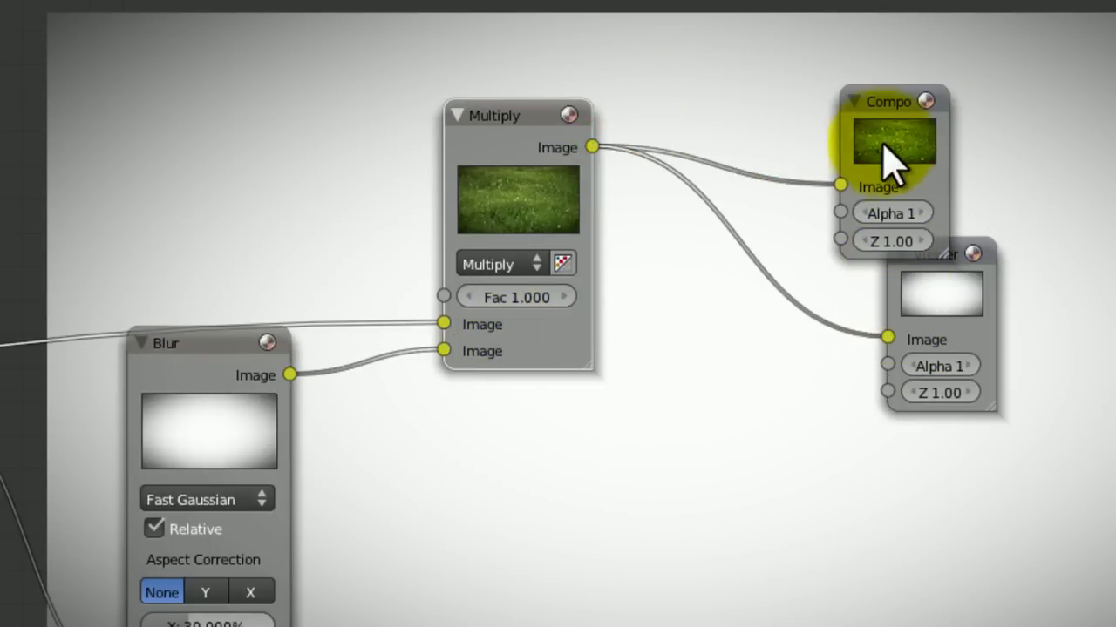
Step: Place the Composite node above the Viewer, display the multiplied image in the Viewer backdrop, and save the project
{"action": "left_click_drag", "start_coordinate": [884, 136], "coordinate": [978, 94]}
{"action": "left_click", "coordinate": [965, 289]}
{"action": "key", "text": "ctrl+s"}
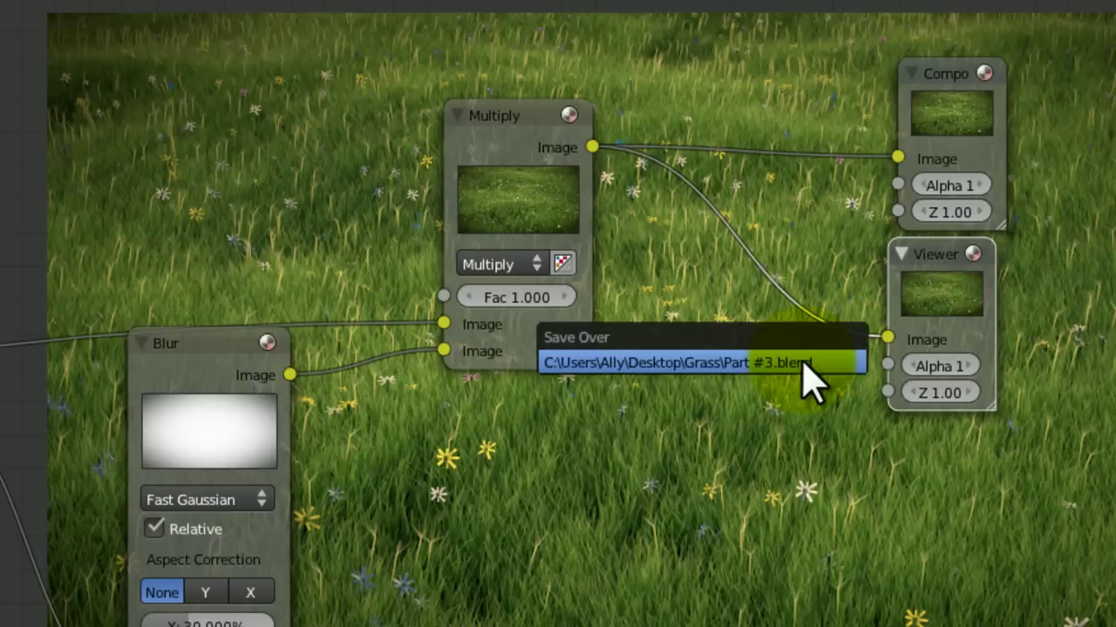
{"action": "key", "text": "Return"}
{"action": "key", "text": "ctrl+s"}
{"action": "key", "text": "Return"}
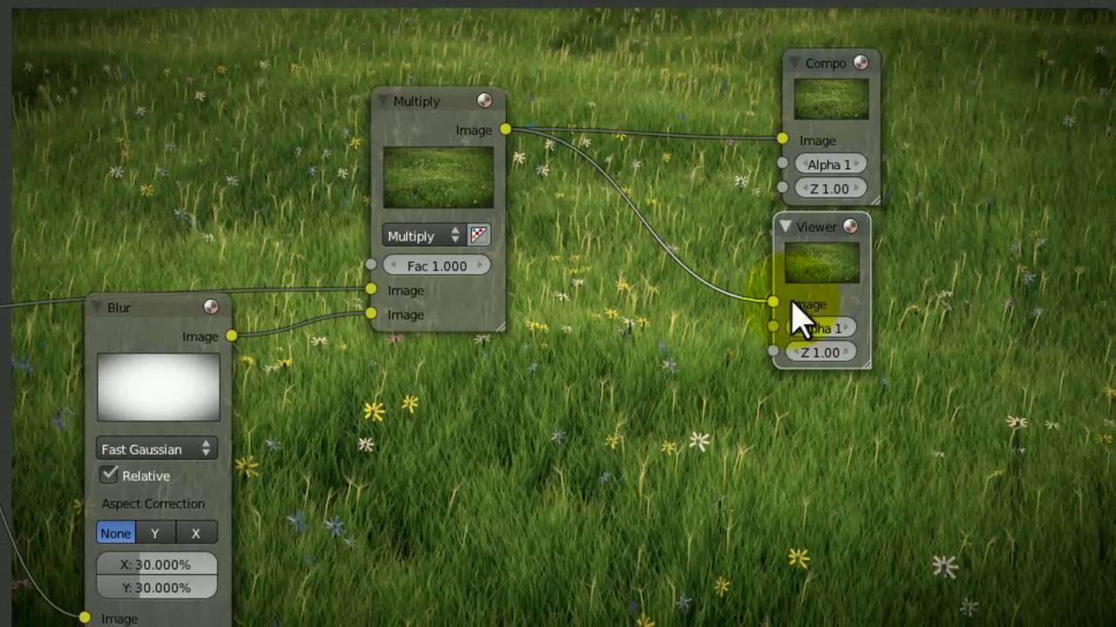
Step: Try Multiply Fac values between 0.7 and 1, settle on 0.9, and save the project
{"action": "middle_click_drag", "start_coordinate": [742, 316], "coordinate": [994, 225]}
{"action": "scroll", "coordinate": [718, 328], "scroll_direction": "up", "scroll_amount": 3}
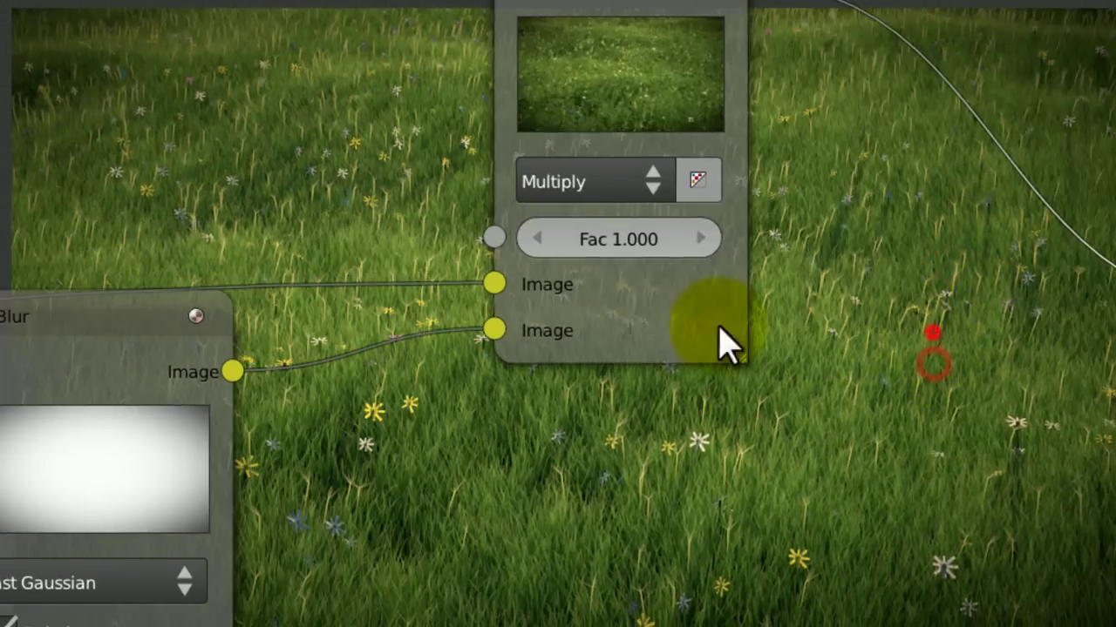
{"action": "left_click", "coordinate": [536, 238]}
{"action": "left_click", "coordinate": [536, 239]}
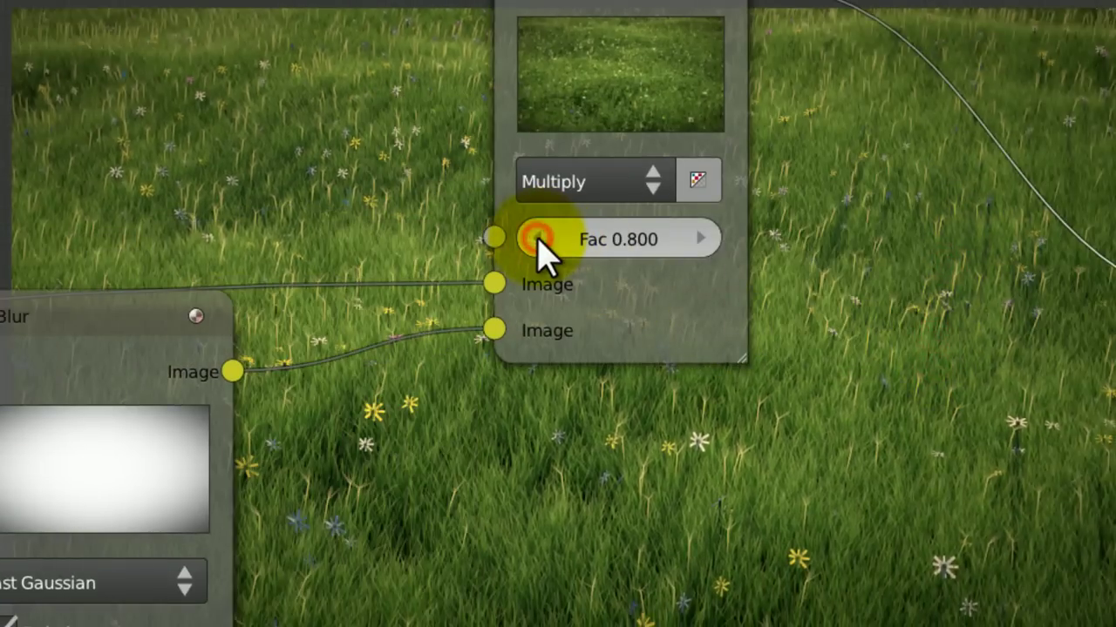
{"action": "left_click", "coordinate": [538, 240]}
{"action": "left_click", "coordinate": [538, 239]}
{"action": "left_click", "coordinate": [708, 238]}
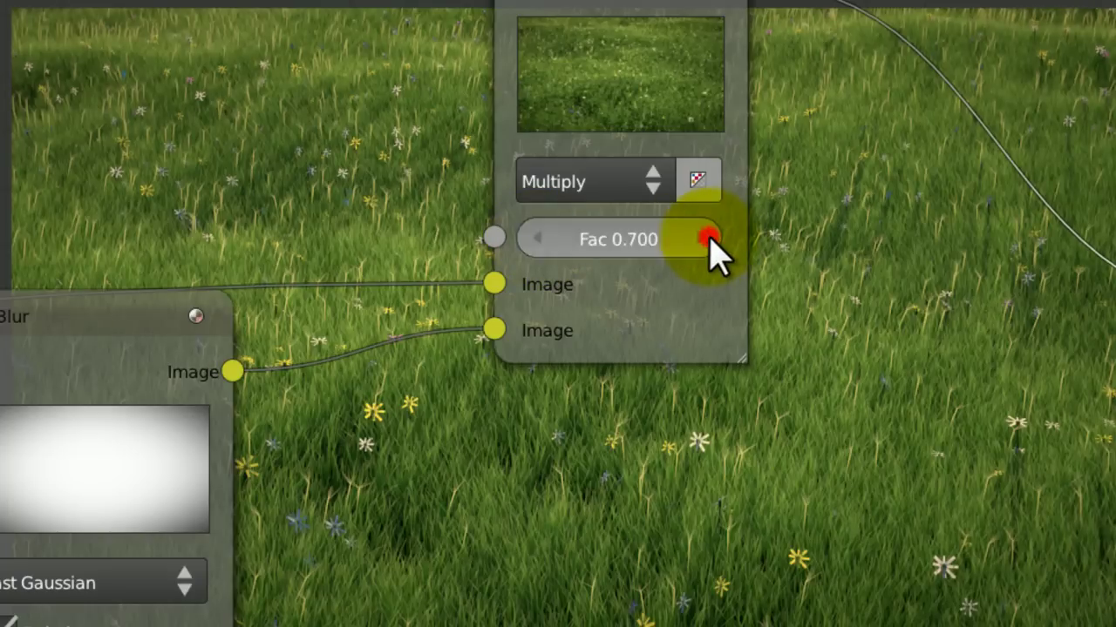
{"action": "left_click", "coordinate": [708, 238]}
{"action": "left_click", "coordinate": [708, 238]}
{"action": "left_click", "coordinate": [530, 239]}
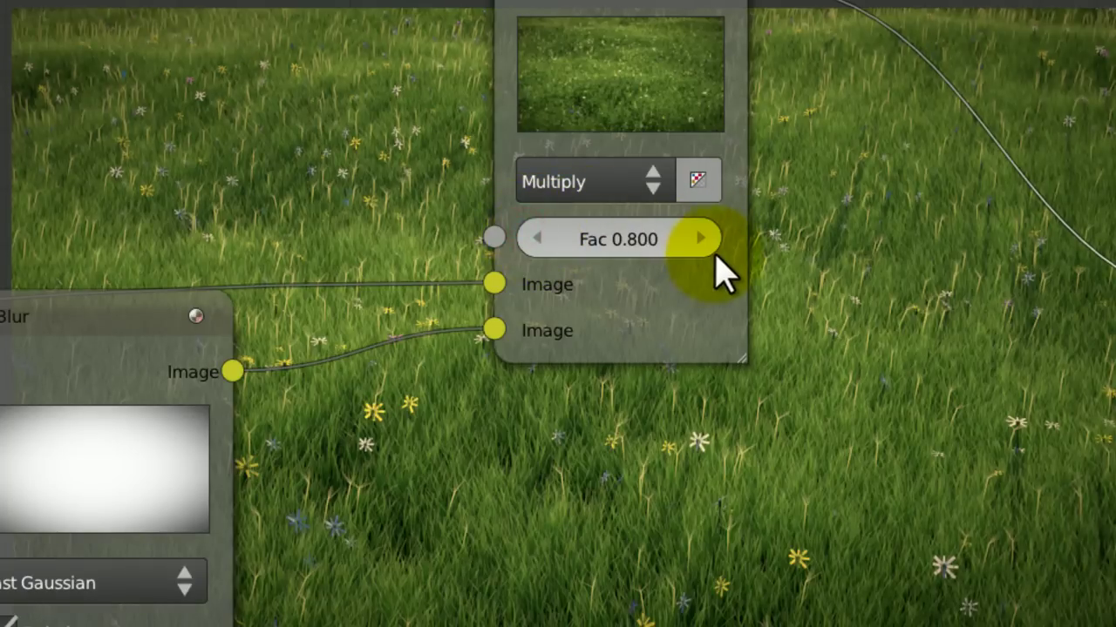
{"action": "left_click", "coordinate": [709, 239]}
{"action": "middle_click_drag", "start_coordinate": [715, 248], "coordinate": [679, 170]}
{"action": "key", "text": "ctrl+s"}
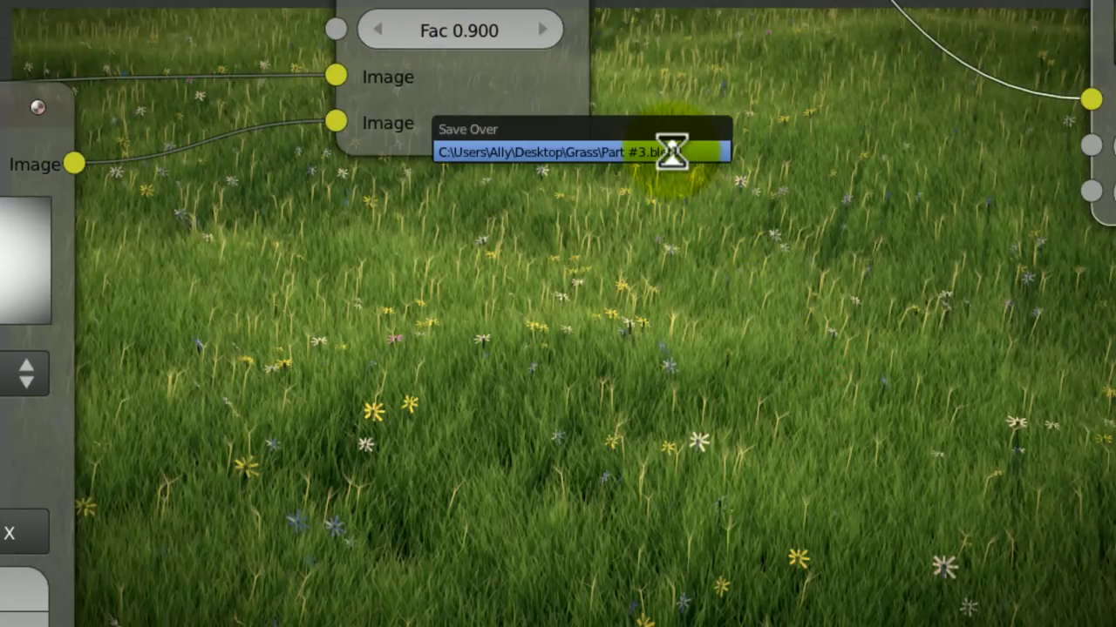
Step: Move the Composite and Viewer nodes further from the Multiply node to make room, and save the project
{"action": "middle_click_drag", "start_coordinate": [510, 244], "coordinate": [874, 284]}
{"action": "middle_click_drag", "start_coordinate": [791, 304], "coordinate": [945, 251]}
{"action": "middle_click_drag", "start_coordinate": [948, 258], "coordinate": [728, 427], "text": "ctrl"}
{"action": "middle_click_drag", "start_coordinate": [712, 407], "coordinate": [534, 359]}
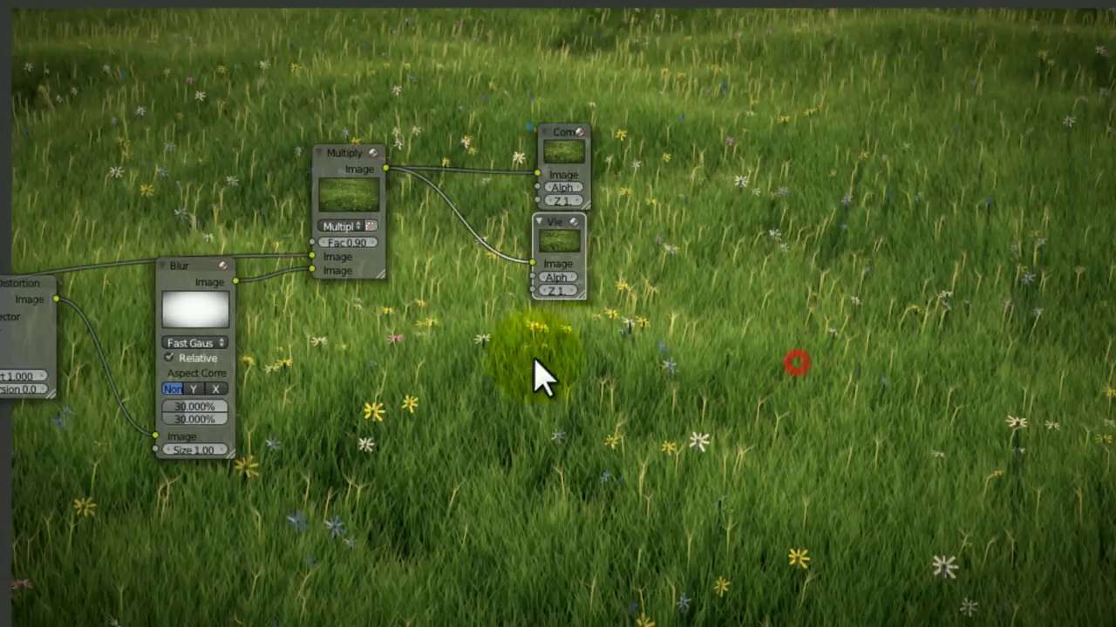
{"action": "key", "text": "b"}
{"action": "left_click_drag", "start_coordinate": [659, 125], "coordinate": [527, 261]}
{"action": "key", "text": "g"}
{"action": "left_click", "coordinate": [857, 237]}
{"action": "middle_click_drag", "start_coordinate": [560, 182], "coordinate": [634, 214]}
{"action": "middle_click_drag", "start_coordinate": [631, 217], "coordinate": [552, 247], "text": "ctrl"}
{"action": "key", "text": "ctrl+s"}
{"action": "left_click", "coordinate": [640, 204]}
{"action": "middle_click_drag", "start_coordinate": [553, 247], "coordinate": [549, 240], "text": "ctrl"}
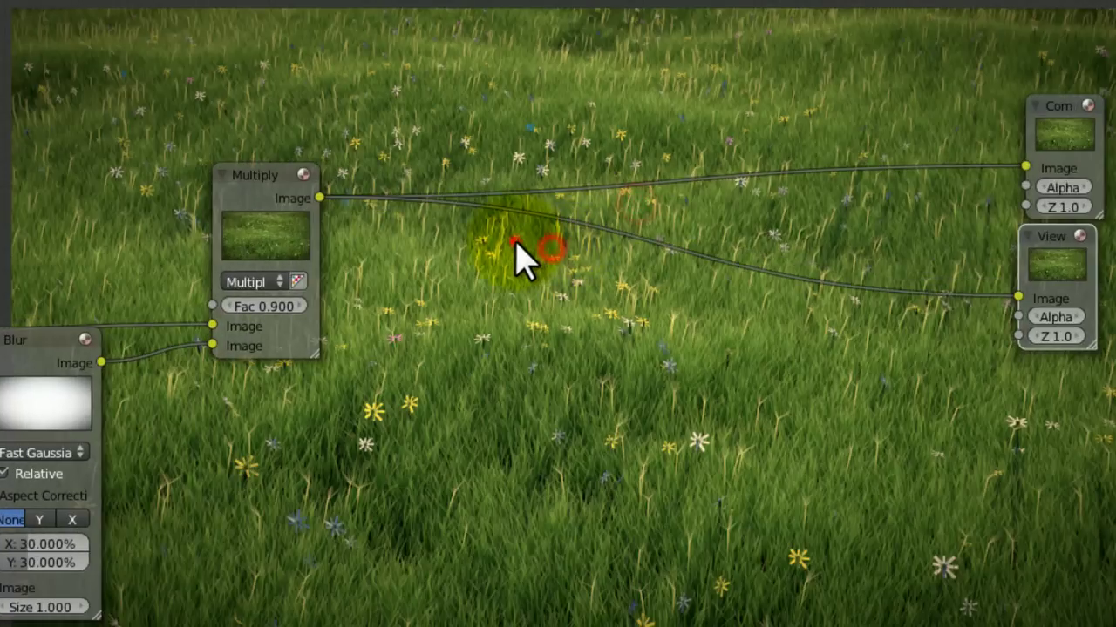
Step: Add a Color Balance node and place it between the Multiply node and the Viewer
{"action": "key", "text": "shift+a"}
{"action": "mouse_move", "coordinate": [512, 240]}
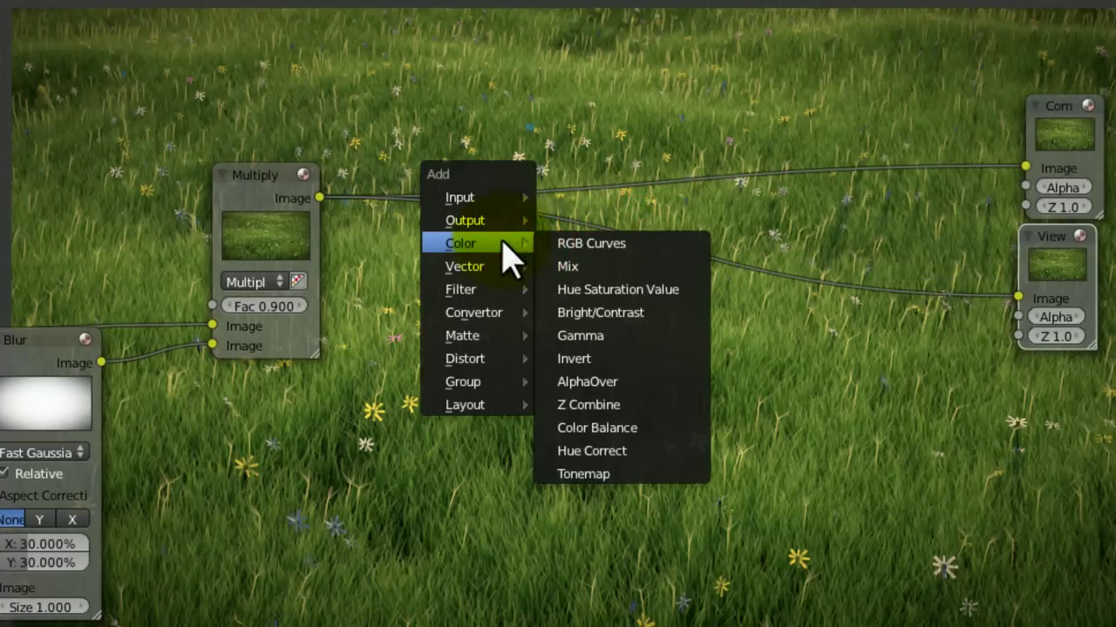
{"action": "left_click", "coordinate": [600, 422]}
{"action": "left_click_drag", "start_coordinate": [707, 366], "coordinate": [529, 41]}
{"action": "middle_click_drag", "start_coordinate": [561, 85], "coordinate": [496, 103]}
Step: Link the Multiply image into the Color Balance node and its output into the Viewer, and save the project
{"action": "left_click_drag", "start_coordinate": [273, 209], "coordinate": [428, 431]}
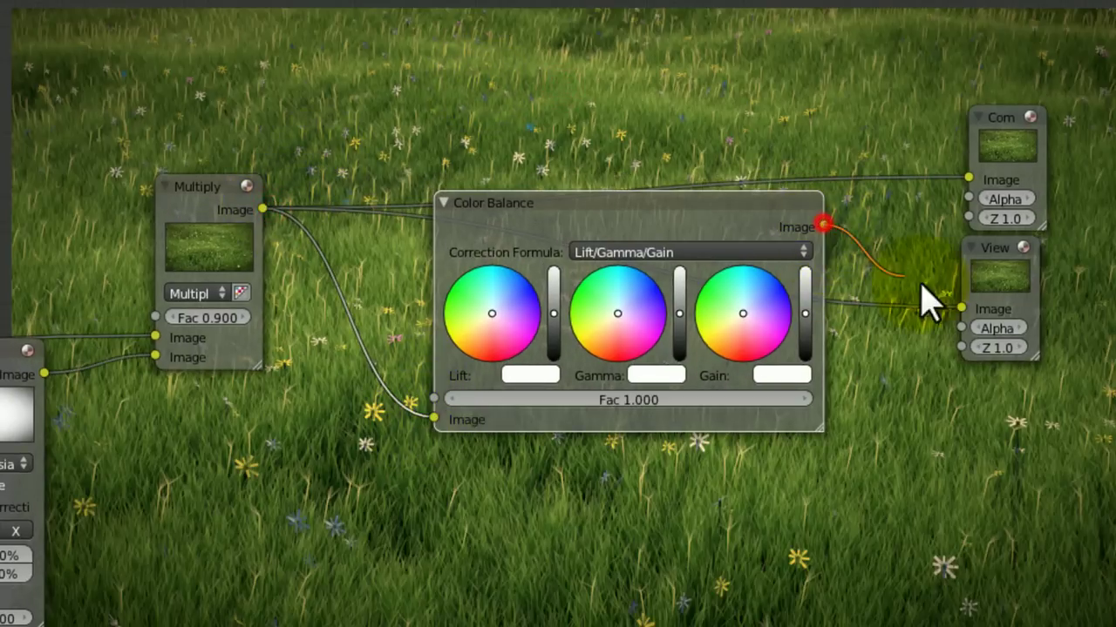
{"action": "left_click_drag", "start_coordinate": [931, 303], "coordinate": [959, 308]}
{"action": "middle_click_drag", "start_coordinate": [946, 323], "coordinate": [629, 288]}
{"action": "scroll", "coordinate": [740, 301], "scroll_direction": "up", "scroll_amount": 1}
{"action": "key", "text": "ctrl+s"}
{"action": "left_click", "coordinate": [743, 293]}
{"action": "scroll", "coordinate": [627, 292], "scroll_direction": "up", "scroll_amount": 1}
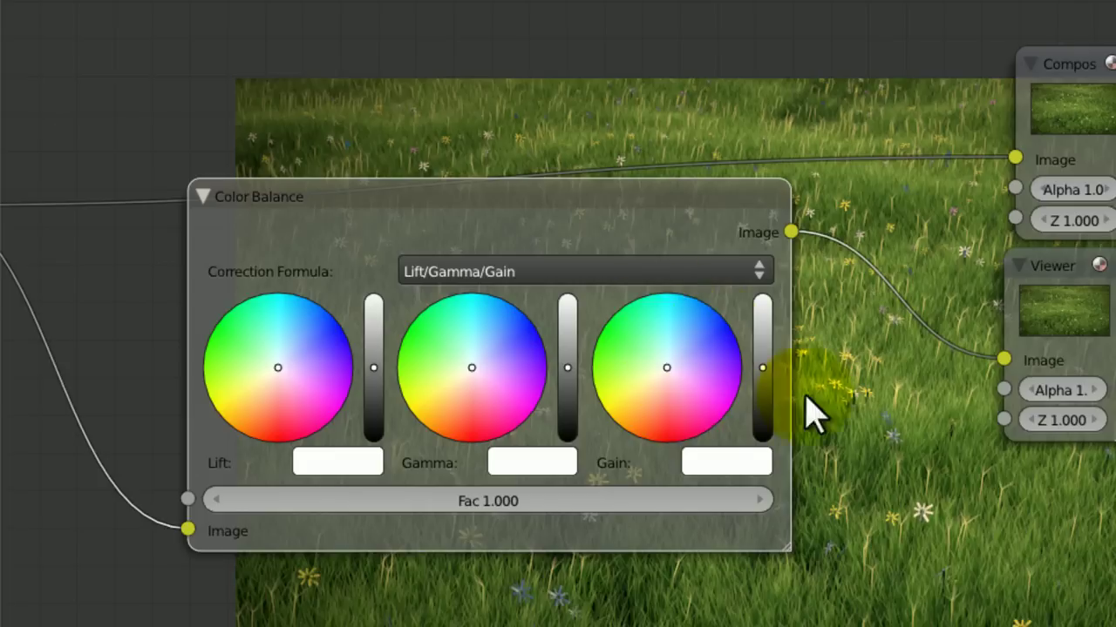
Step: Tint the Color Balance Gain pale yellow with slightly raised brightness, and save the project
{"action": "middle_click_drag", "start_coordinate": [978, 453], "coordinate": [921, 413]}
{"action": "key", "text": "ctrl+s"}
{"action": "left_click", "coordinate": [921, 416]}
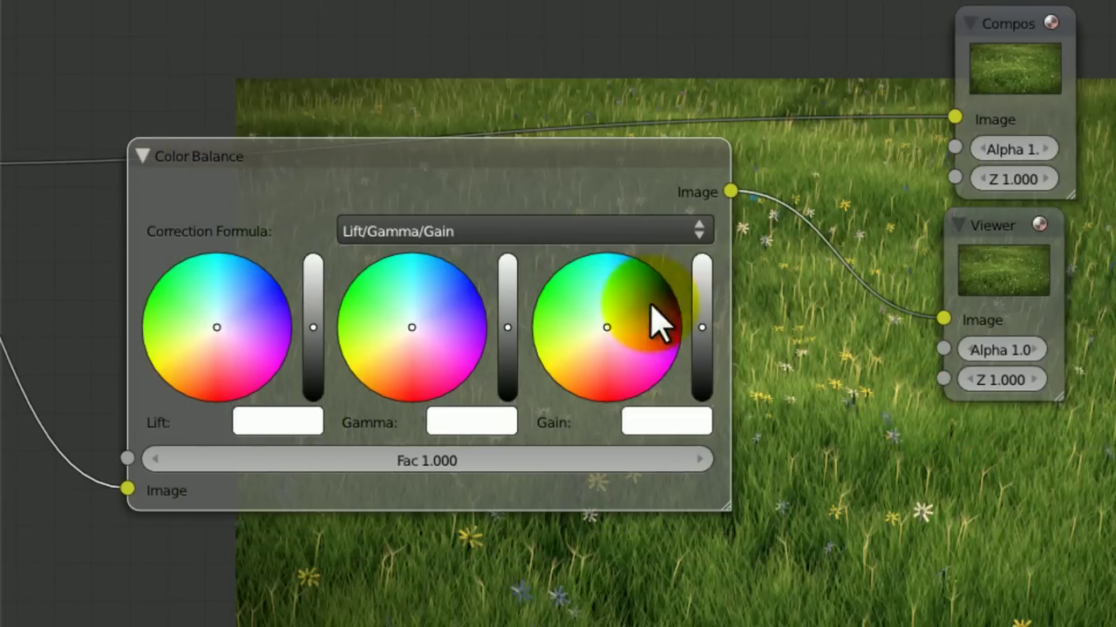
{"action": "middle_click_drag", "start_coordinate": [869, 281], "coordinate": [929, 252]}
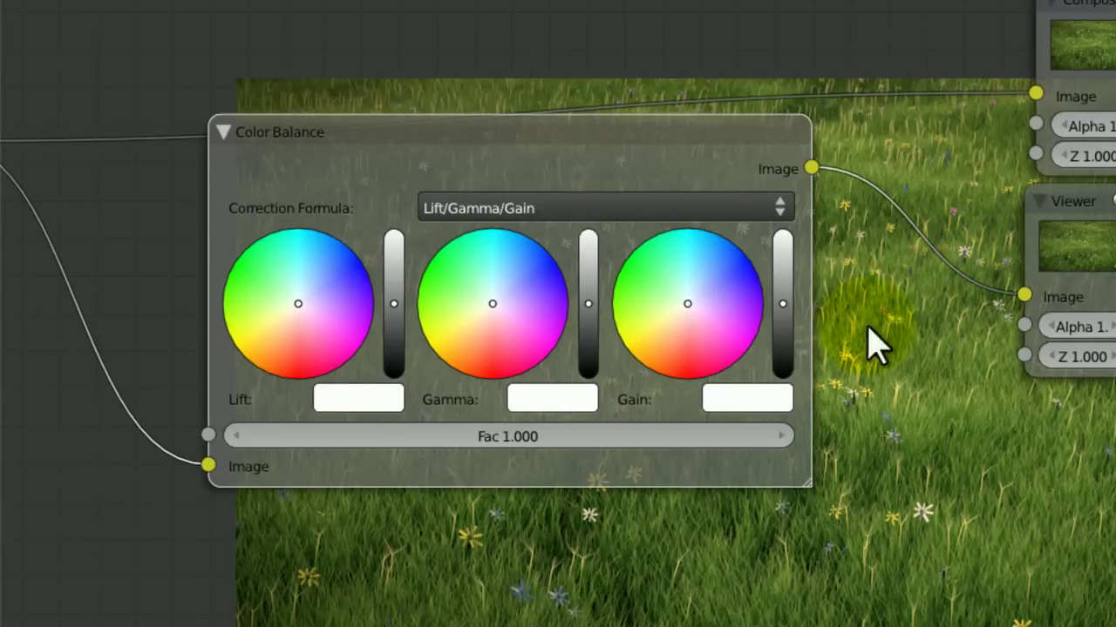
{"action": "key", "text": "ctrl+s"}
{"action": "left_click", "coordinate": [879, 320]}
{"action": "middle_click_drag", "start_coordinate": [880, 316], "coordinate": [921, 348]}
{"action": "scroll", "coordinate": [894, 375], "scroll_direction": "up", "scroll_amount": 1}
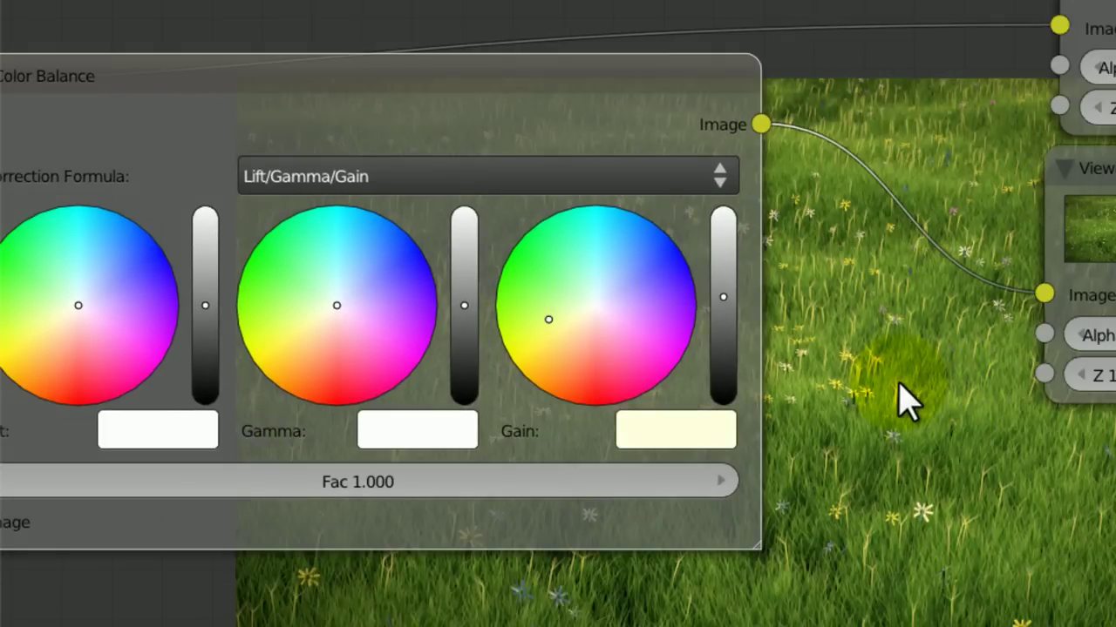
{"action": "middle_click_drag", "start_coordinate": [883, 338], "coordinate": [1107, 460]}
{"action": "key", "text": "ctrl+s"}
{"action": "left_click", "coordinate": [964, 231]}
{"action": "left_click", "coordinate": [1062, 339]}
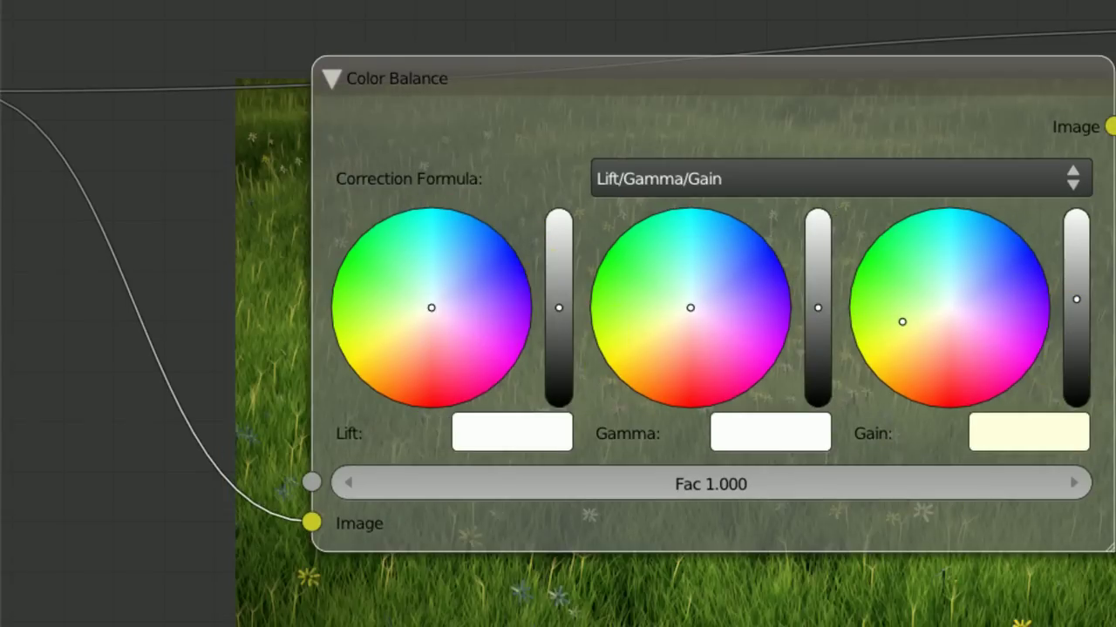
Step: Tint the Color Balance Lift a pale complementary blue and save the project
{"action": "middle_click_drag", "start_coordinate": [484, 307], "coordinate": [627, 328]}
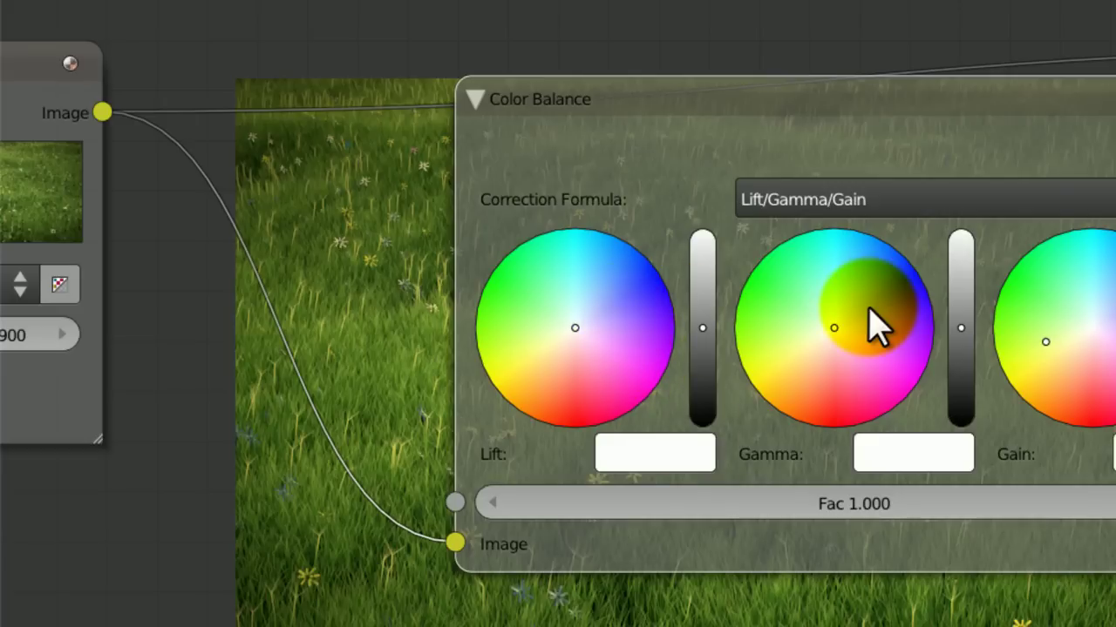
{"action": "left_click", "coordinate": [592, 305]}
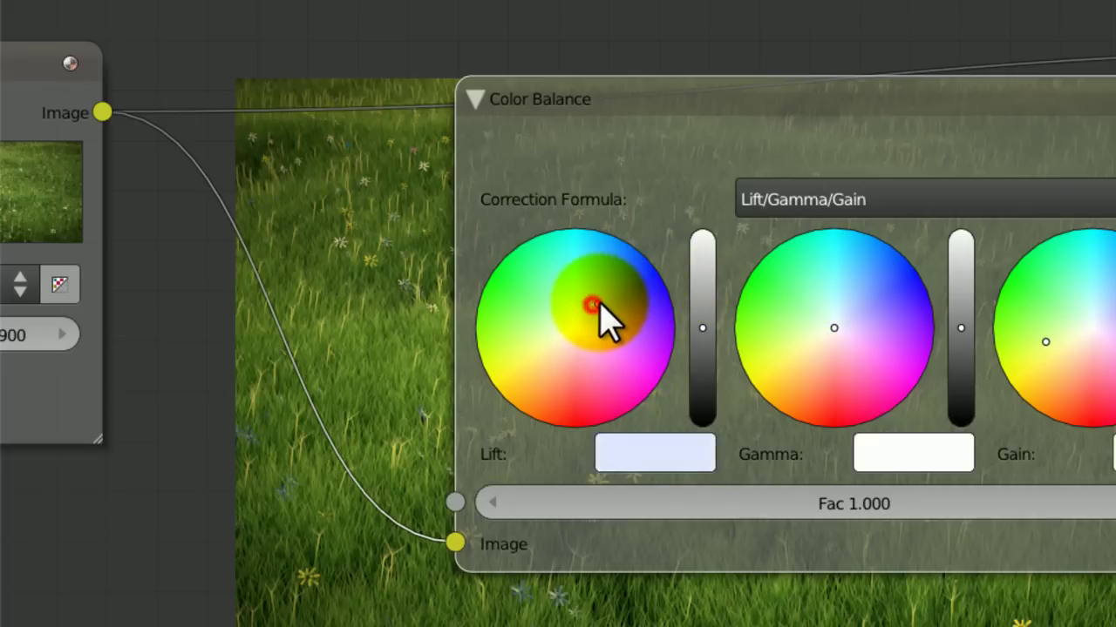
{"action": "left_click_drag", "start_coordinate": [599, 303], "coordinate": [602, 302]}
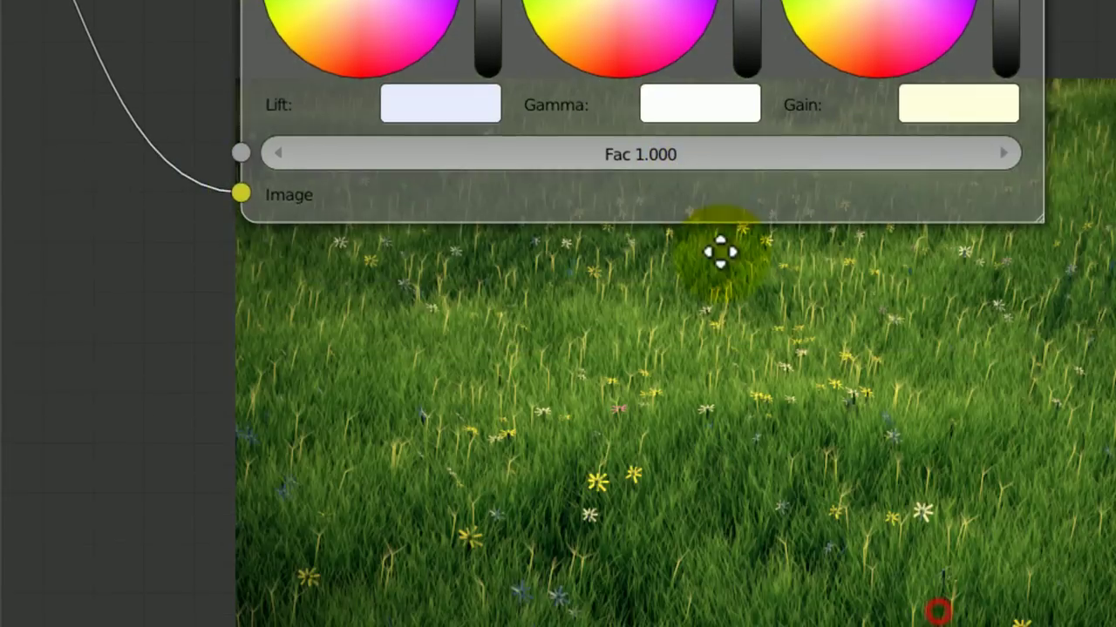
{"action": "middle_click_drag", "start_coordinate": [720, 252], "coordinate": [716, 245]}
{"action": "middle_click_drag", "start_coordinate": [927, 486], "coordinate": [1114, 626]}
{"action": "key", "text": "ctrl+s"}
Step: Examine the color-balanced meadow in the backdrop and the node chain, and save the project
{"action": "middle_click_drag", "start_coordinate": [998, 555], "coordinate": [485, 364]}
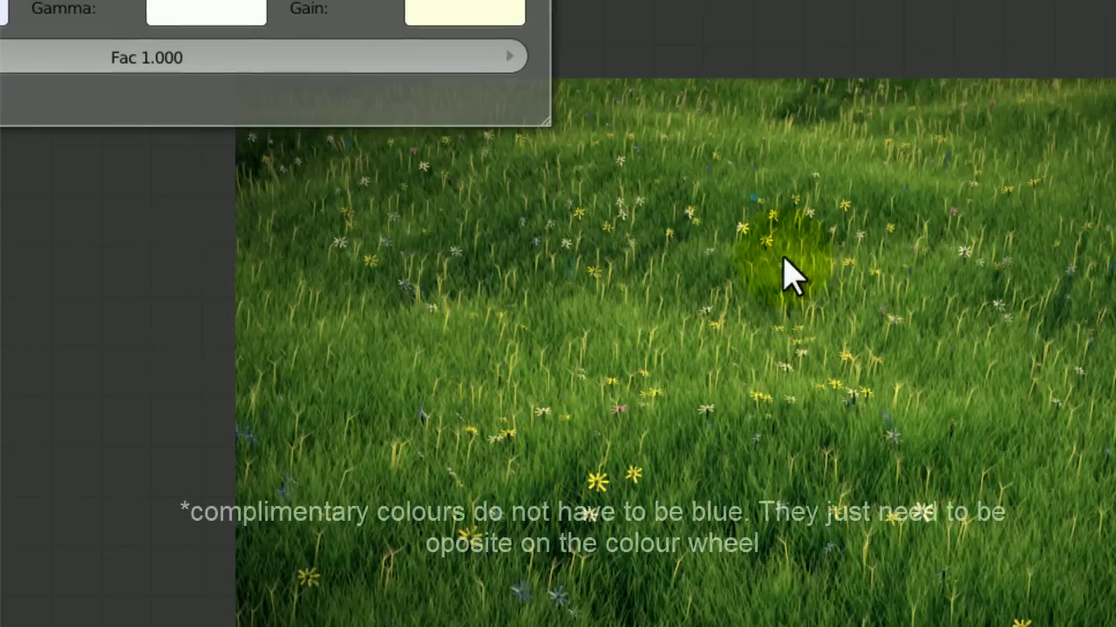
{"action": "middle_click_drag", "start_coordinate": [783, 256], "coordinate": [749, 533]}
{"action": "scroll", "coordinate": [837, 475], "scroll_direction": "down", "scroll_amount": 7}
{"action": "middle_click_drag", "start_coordinate": [834, 488], "coordinate": [1115, 490]}
{"action": "scroll", "coordinate": [924, 463], "scroll_direction": "down", "scroll_amount": 4}
{"action": "middle_click_drag", "start_coordinate": [915, 462], "coordinate": [1024, 608]}
{"action": "key", "text": "ctrl+s"}
{"action": "left_click", "coordinate": [1025, 607]}
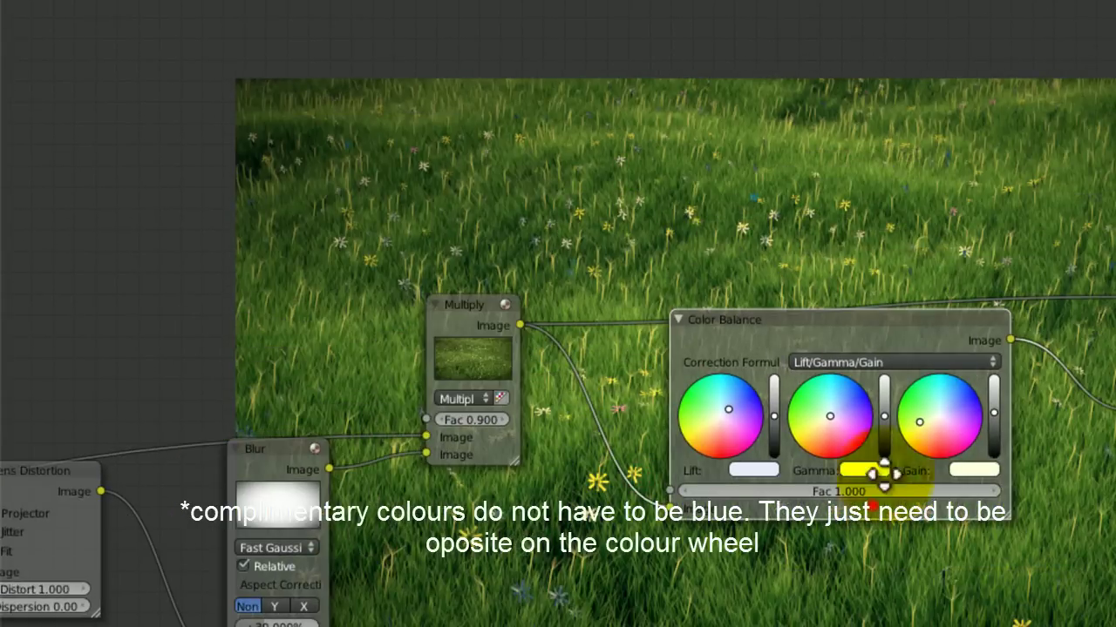
Step: Set the Multiply node's Fac to 0.96 and save the project
{"action": "middle_click_drag", "start_coordinate": [877, 463], "coordinate": [956, 425]}
{"action": "scroll", "coordinate": [956, 424], "scroll_direction": "up", "scroll_amount": 3}
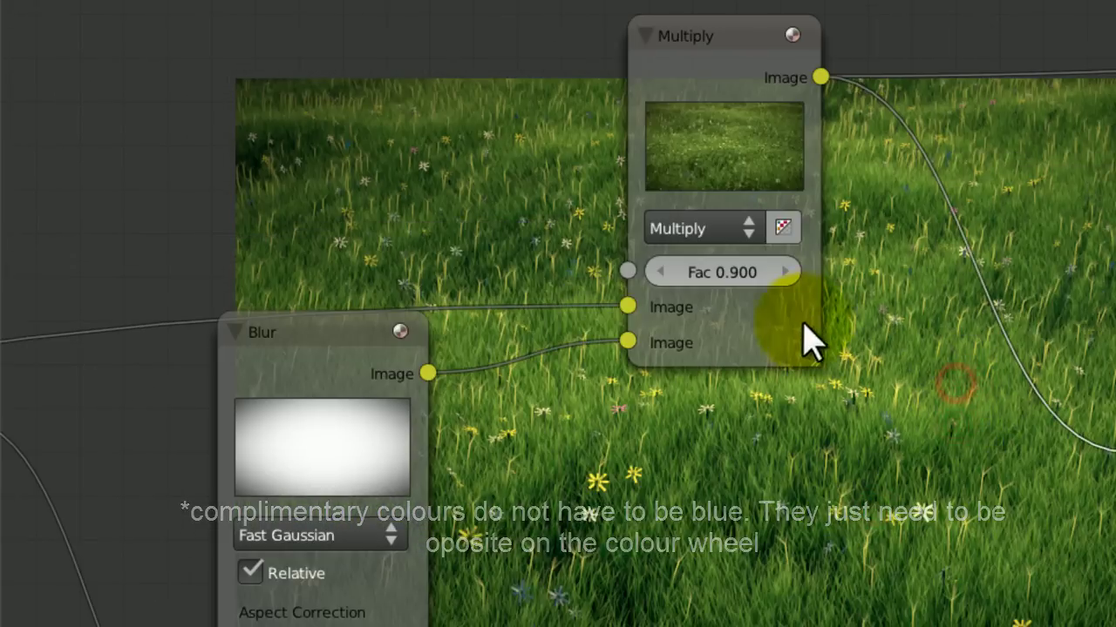
{"action": "left_click", "coordinate": [740, 281]}
{"action": "key", "text": "BackSpace"}
{"action": "type", "text": "6"}
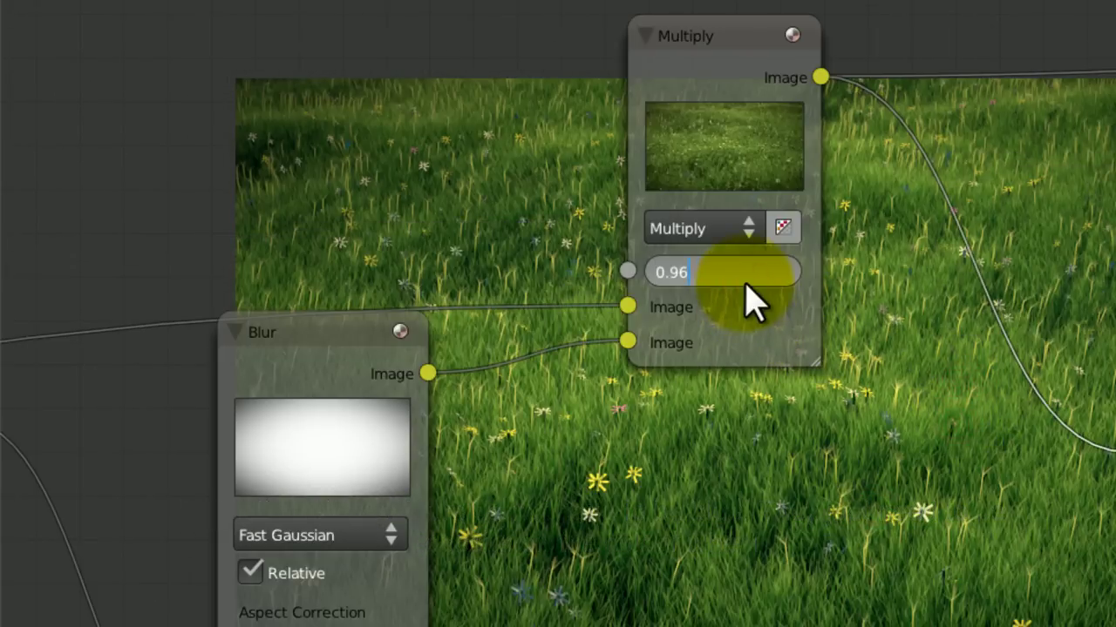
{"action": "key", "text": "Return"}
{"action": "key", "text": "ctrl+s"}
{"action": "key", "text": "Return"}
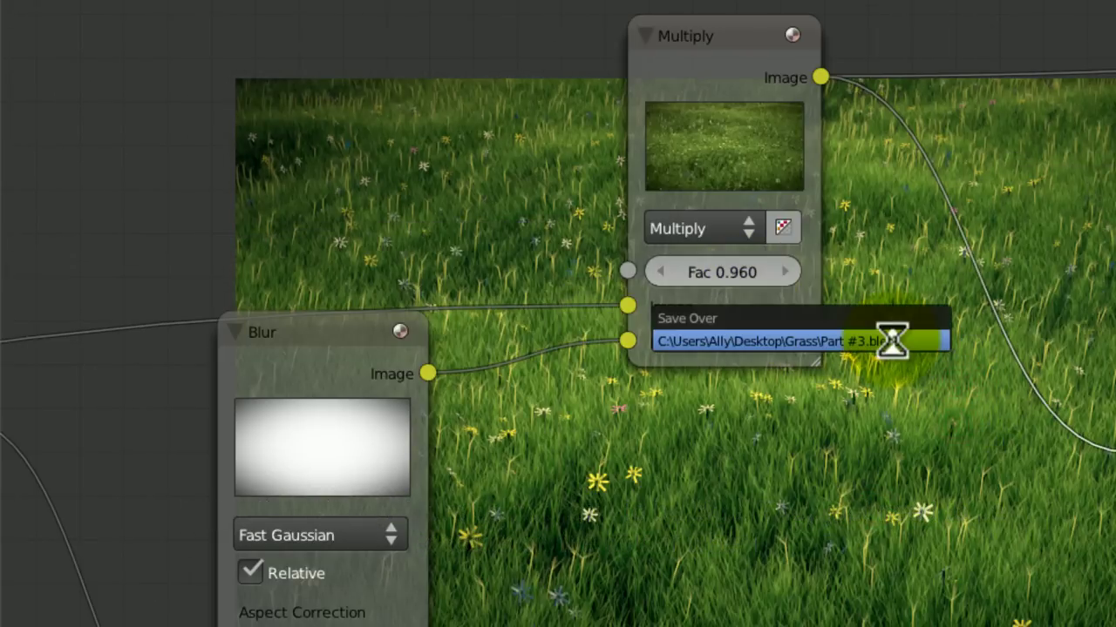
Step: Group the vignette nodes Greater Than, second Lens Distortion, Blur and Multiply into one node group
{"action": "middle_click_drag", "start_coordinate": [900, 342], "coordinate": [332, 40]}
{"action": "middle_click_drag", "start_coordinate": [837, 351], "coordinate": [180, 543]}
{"action": "middle_click_drag", "start_coordinate": [421, 555], "coordinate": [1002, 508]}
{"action": "scroll", "coordinate": [663, 418], "scroll_direction": "down", "scroll_amount": 5}
{"action": "middle_click_drag", "start_coordinate": [470, 371], "coordinate": [998, 506]}
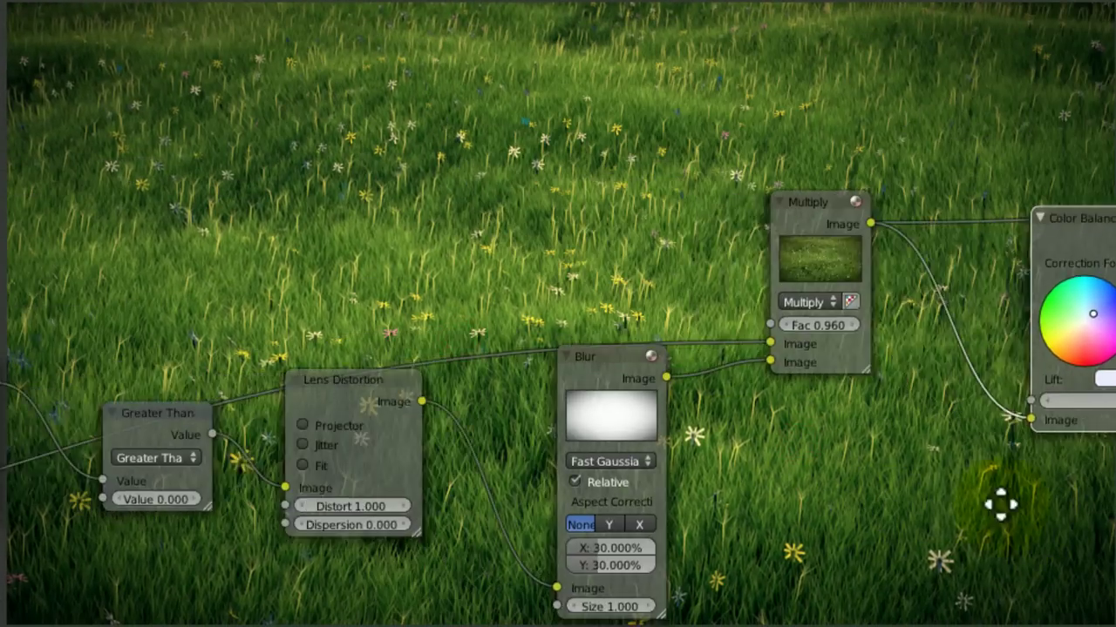
{"action": "scroll", "coordinate": [552, 461], "scroll_direction": "down", "scroll_amount": 3}
{"action": "middle_click_drag", "start_coordinate": [416, 440], "coordinate": [724, 434]}
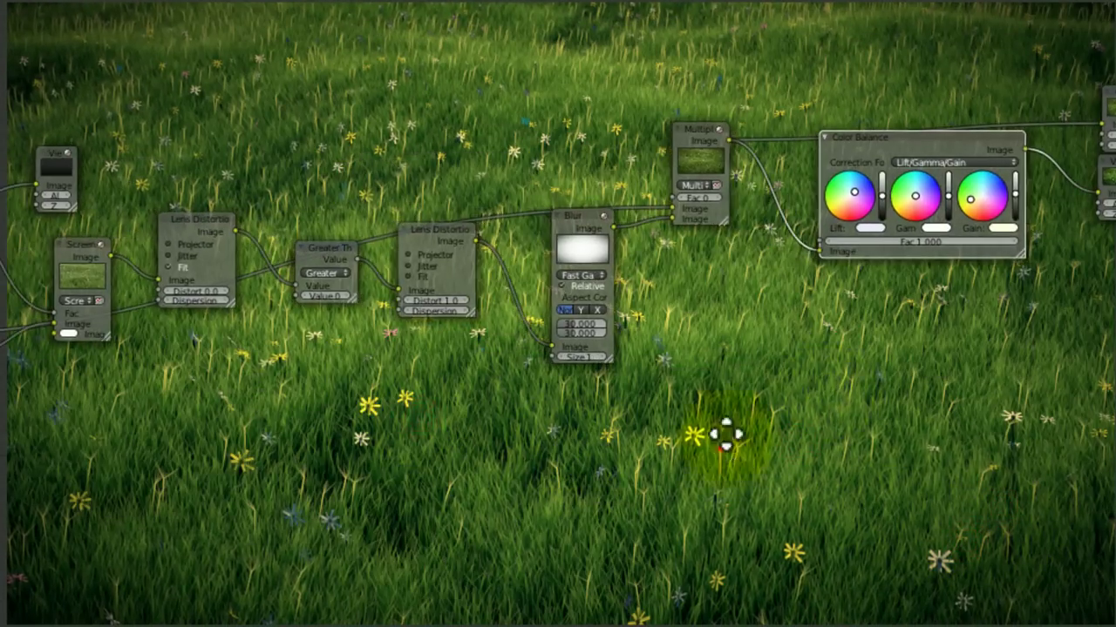
{"action": "scroll", "coordinate": [724, 434], "scroll_direction": "up", "scroll_amount": 2}
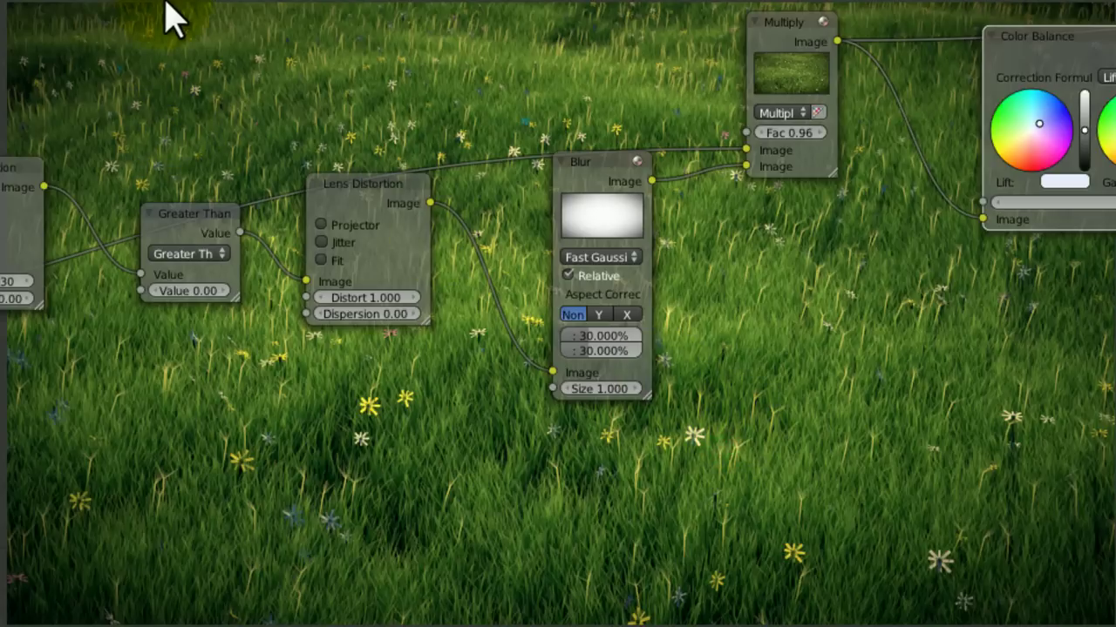
{"action": "left_click_drag", "start_coordinate": [165, 3], "coordinate": [737, 371]}
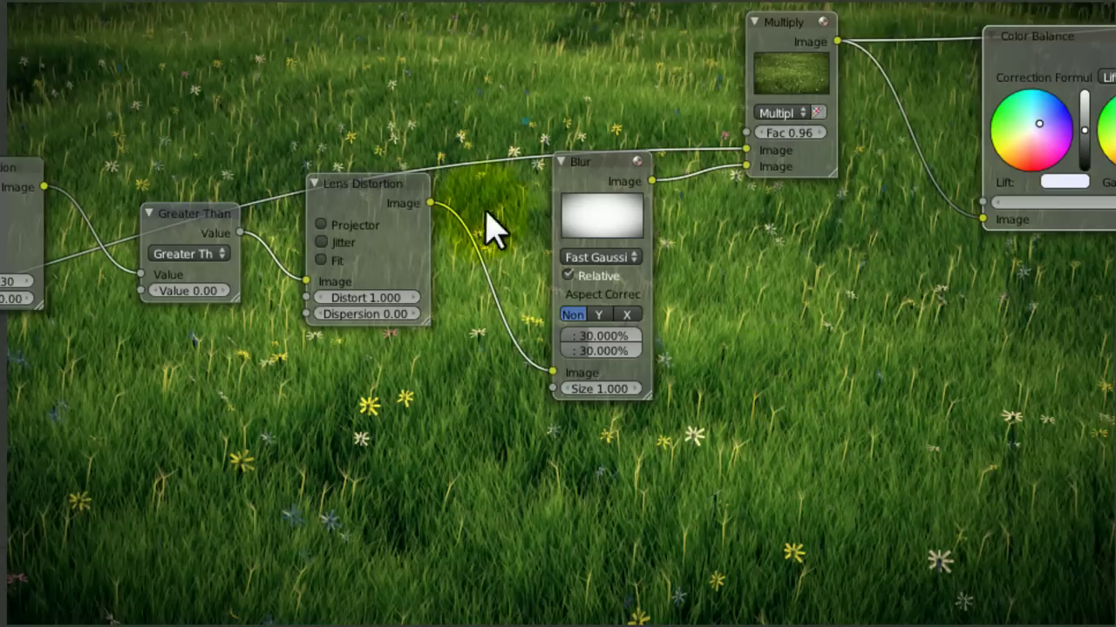
{"action": "key", "text": "ctrl+g"}
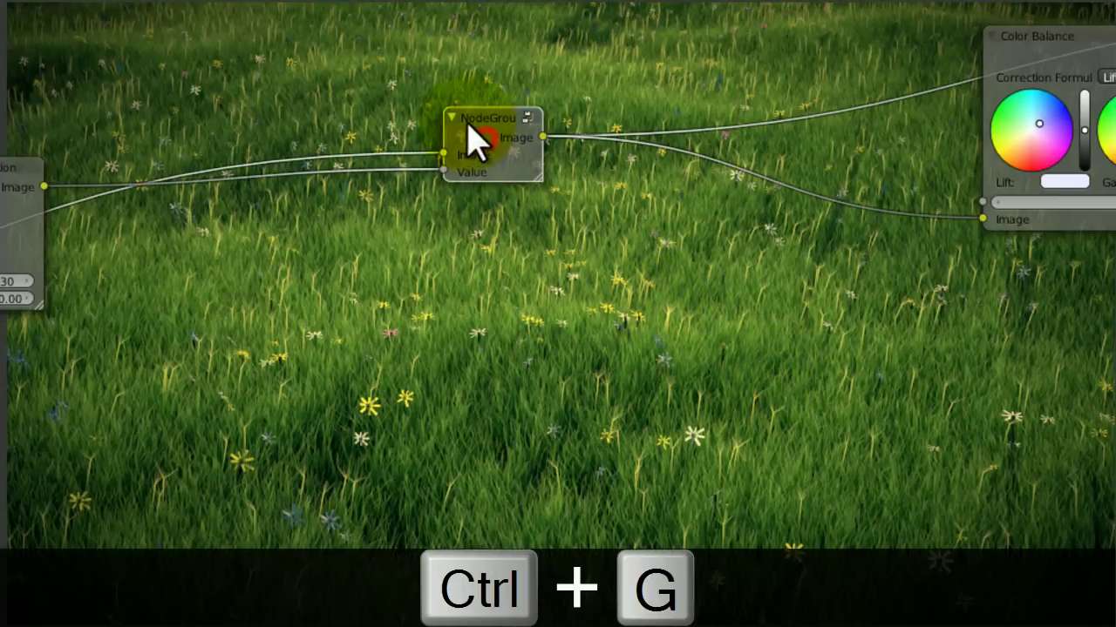
Step: Open the new node group for editing and rename it Vignette
{"action": "key", "text": "Tab"}
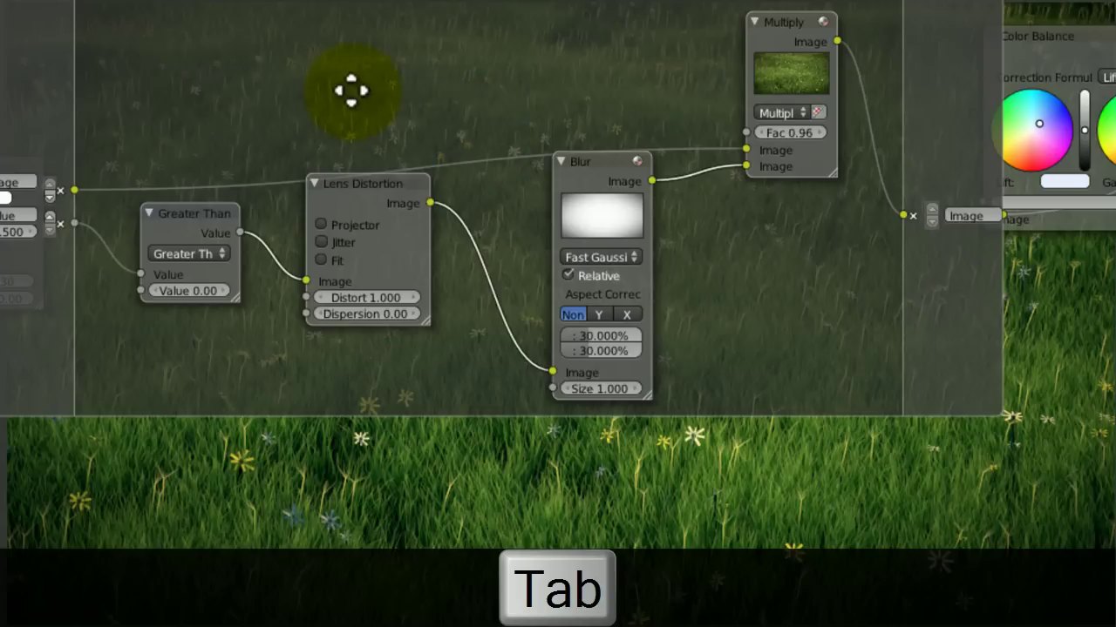
{"action": "middle_click_drag", "start_coordinate": [349, 92], "coordinate": [530, 179]}
{"action": "key", "text": "Tab"}
{"action": "key", "text": "Tab"}
{"action": "left_click", "coordinate": [309, 47]}
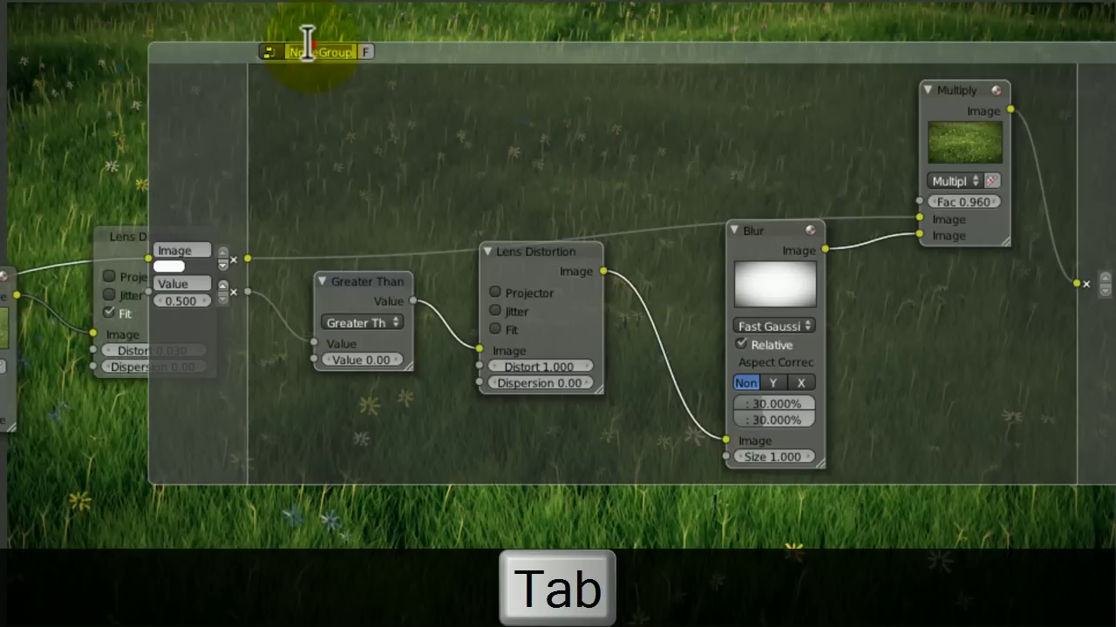
{"action": "type", "text": "Vignette"}
{"action": "key", "text": "Return"}
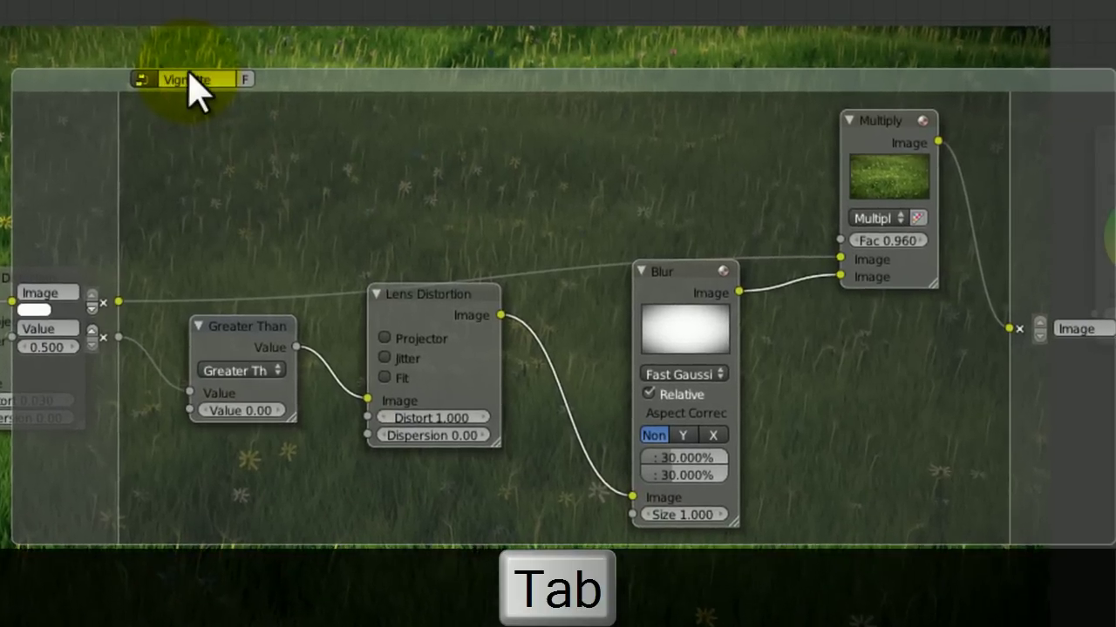
Step: Remove the Vignette group's Value input and link its Image input to the Greater Than node's first Value
{"action": "middle_click_drag", "start_coordinate": [367, 68], "coordinate": [491, 88]}
{"action": "scroll", "coordinate": [392, 217], "scroll_direction": "up", "scroll_amount": 3}
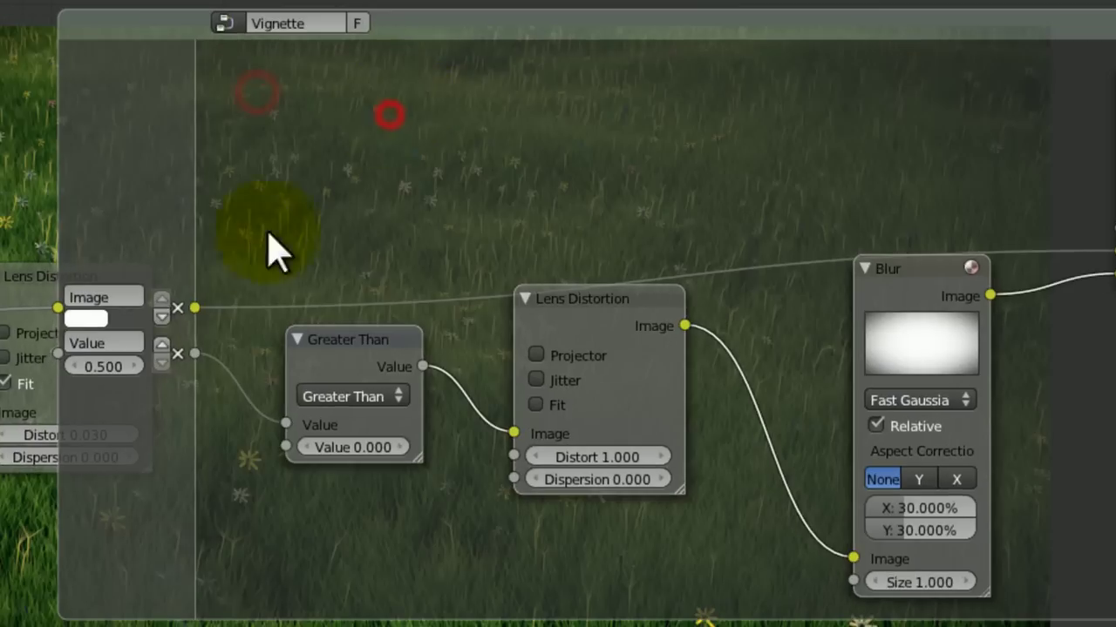
{"action": "left_click", "coordinate": [179, 353]}
{"action": "middle_click_drag", "start_coordinate": [230, 356], "coordinate": [181, 337]}
{"action": "left_click_drag", "start_coordinate": [148, 304], "coordinate": [240, 405]}
Step: Rename the Vignette group's Image input to In
{"action": "middle_click_drag", "start_coordinate": [387, 182], "coordinate": [566, 224]}
{"action": "double_click", "coordinate": [277, 321]}
{"action": "type", "text": "In"}
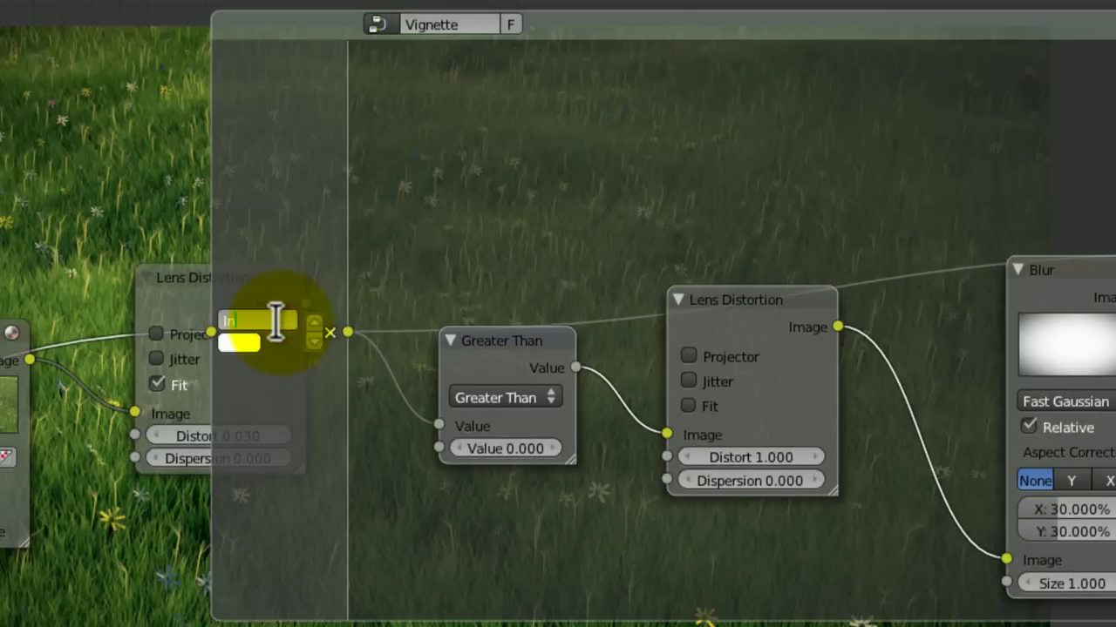
{"action": "key", "text": "Return"}
Step: Rename the Vignette group's Image output to Out
{"action": "middle_click_drag", "start_coordinate": [678, 213], "coordinate": [224, 257]}
{"action": "left_click", "coordinate": [875, 276]}
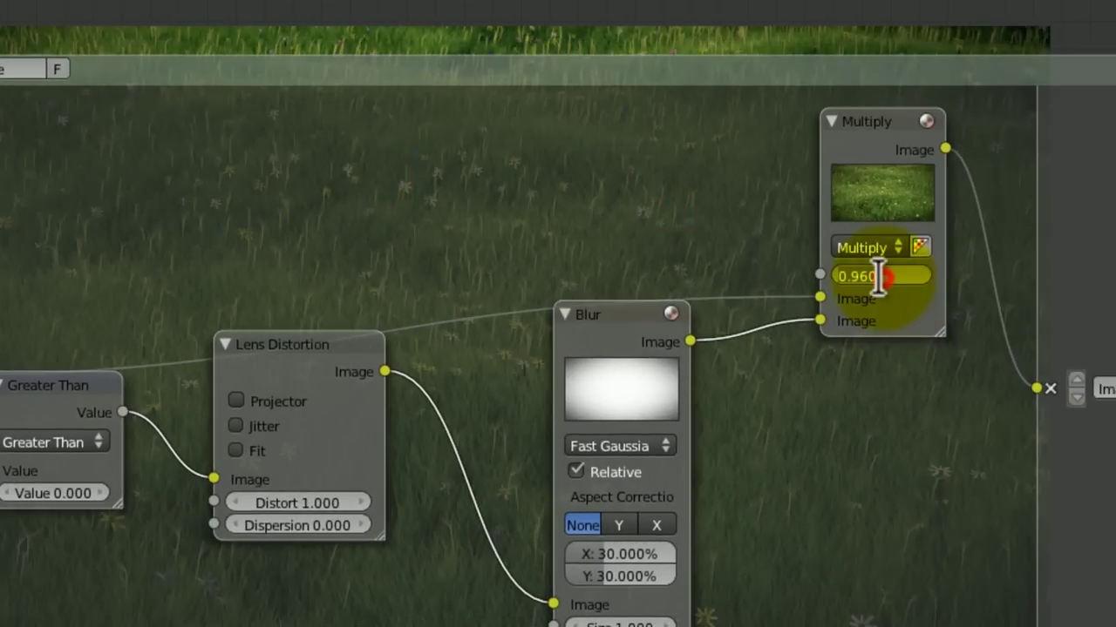
{"action": "left_click", "coordinate": [1103, 397]}
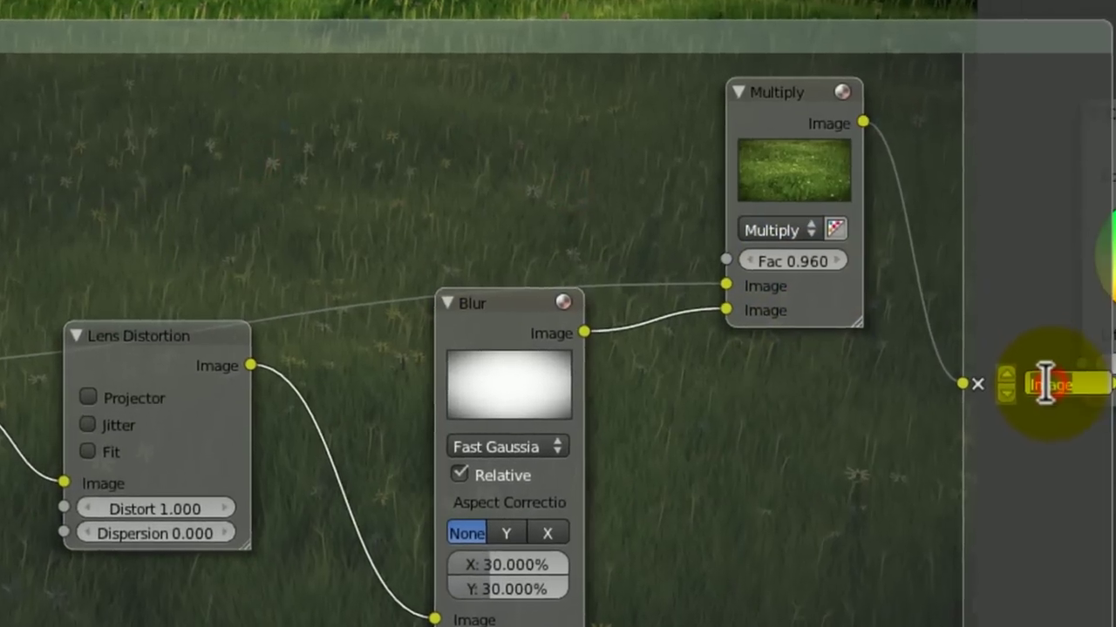
{"action": "type", "text": "OUt"}
{"action": "key", "text": "Return"}
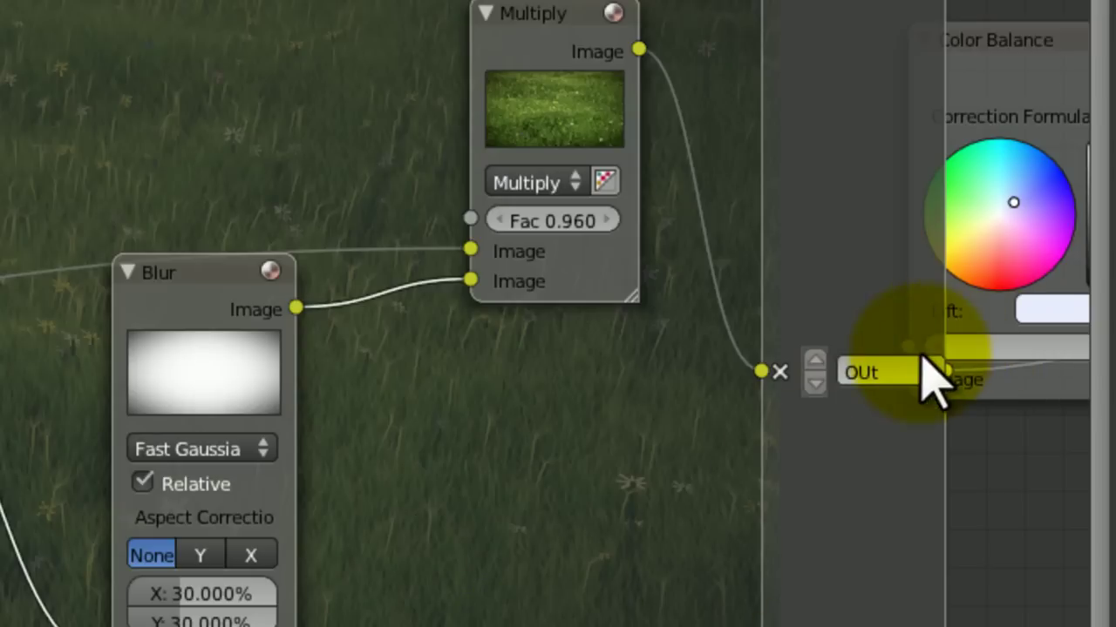
{"action": "left_click", "coordinate": [898, 370]}
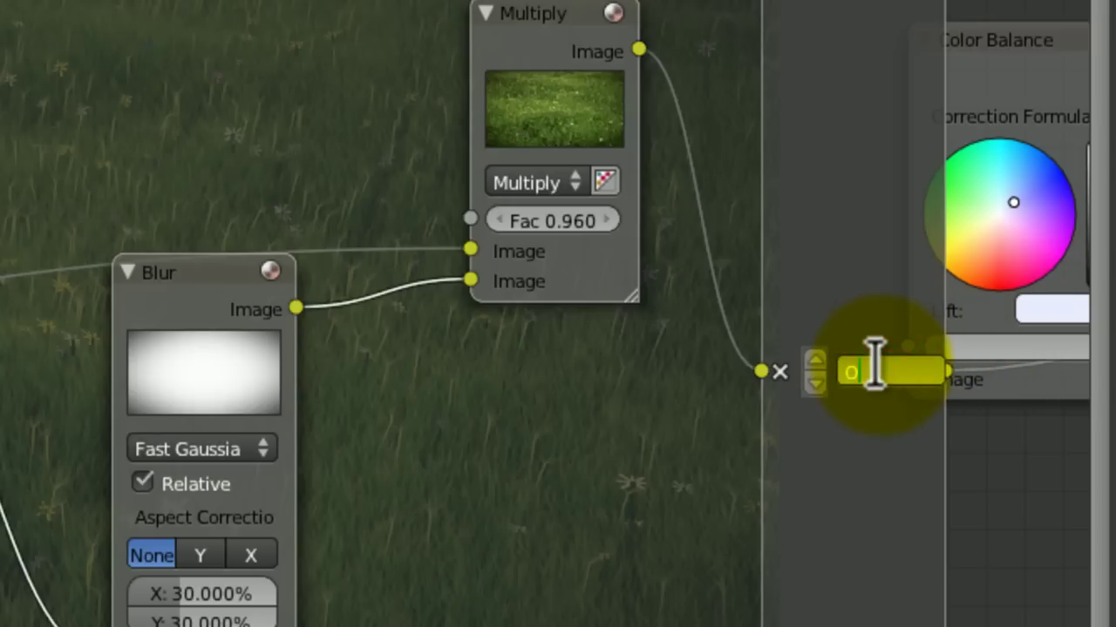
{"action": "type", "text": "Out"}
{"action": "key", "text": "Return"}
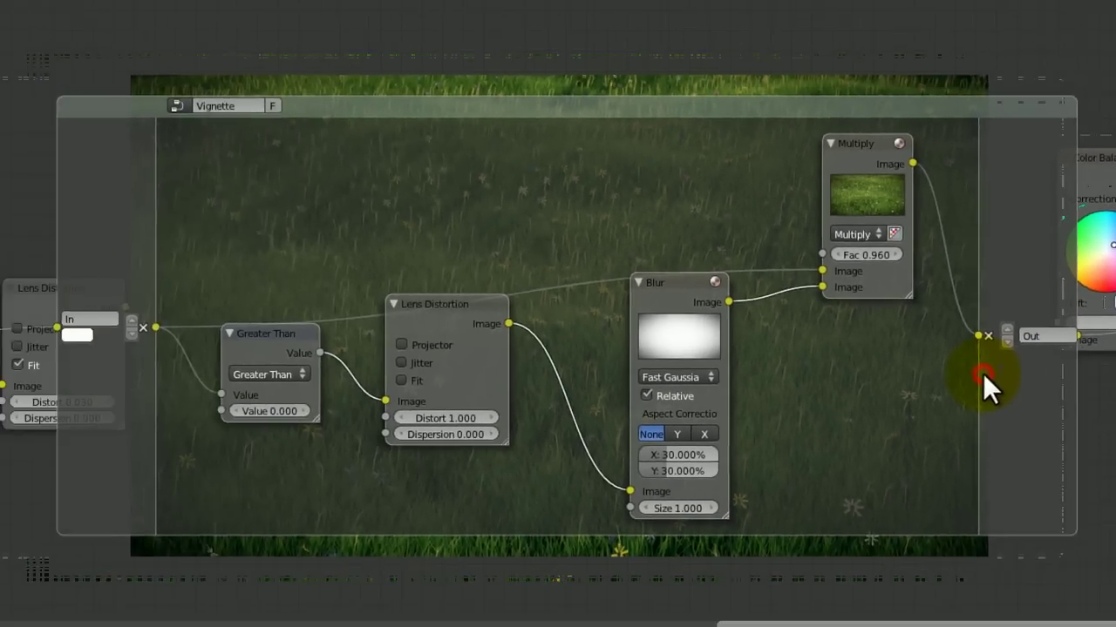
Step: Leave the Vignette group's editing view and save the file over the existing one
{"action": "key", "text": "Tab"}
{"action": "key", "text": "ctrl+s"}
{"action": "left_click", "coordinate": [705, 376]}
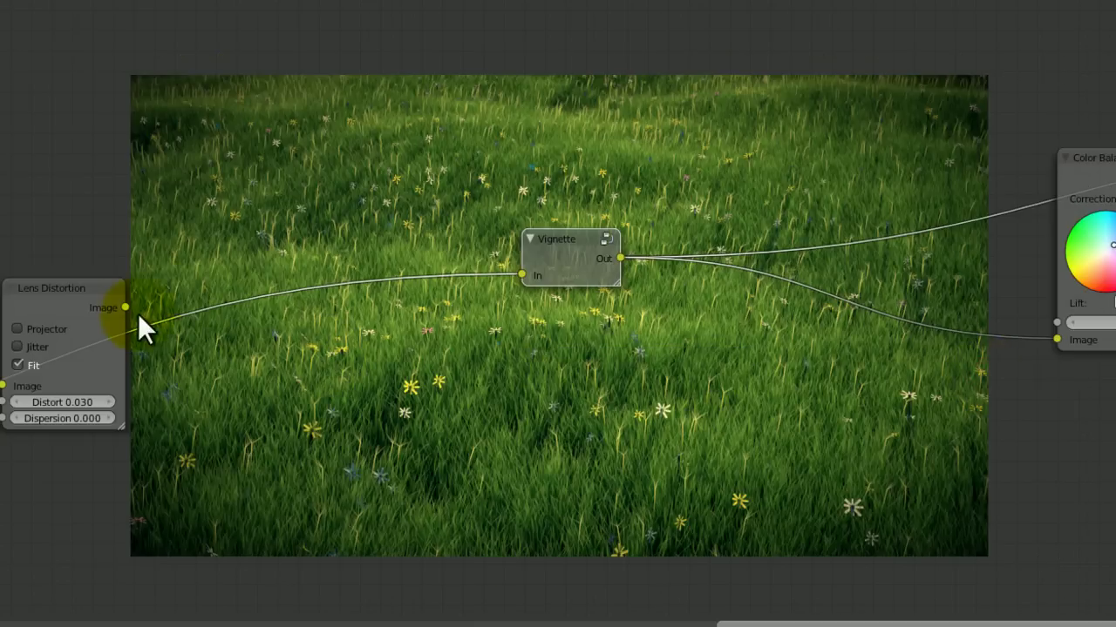
Step: Link the Lens Distortion node's Image output to the Vignette group's In input and save the file
{"action": "left_click_drag", "start_coordinate": [128, 308], "coordinate": [513, 274]}
{"action": "middle_click_drag", "start_coordinate": [371, 288], "coordinate": [277, 302]}
{"action": "scroll", "coordinate": [613, 301], "scroll_direction": "down", "scroll_amount": 4}
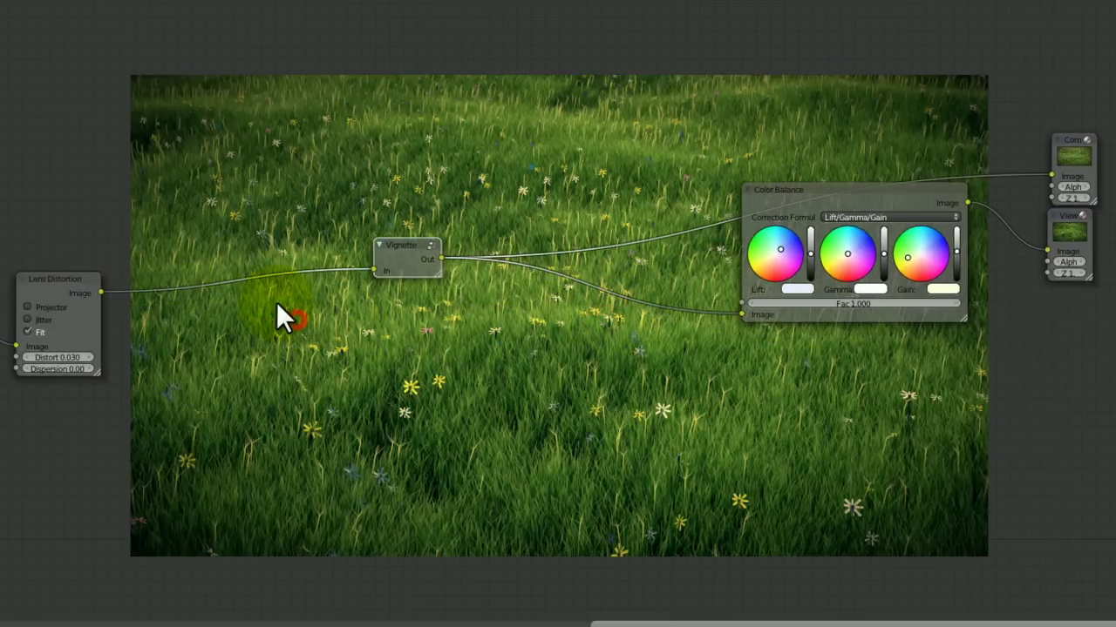
{"action": "key", "text": "ctrl+s"}
{"action": "left_click", "coordinate": [276, 302]}
{"action": "left_click", "coordinate": [258, 335]}
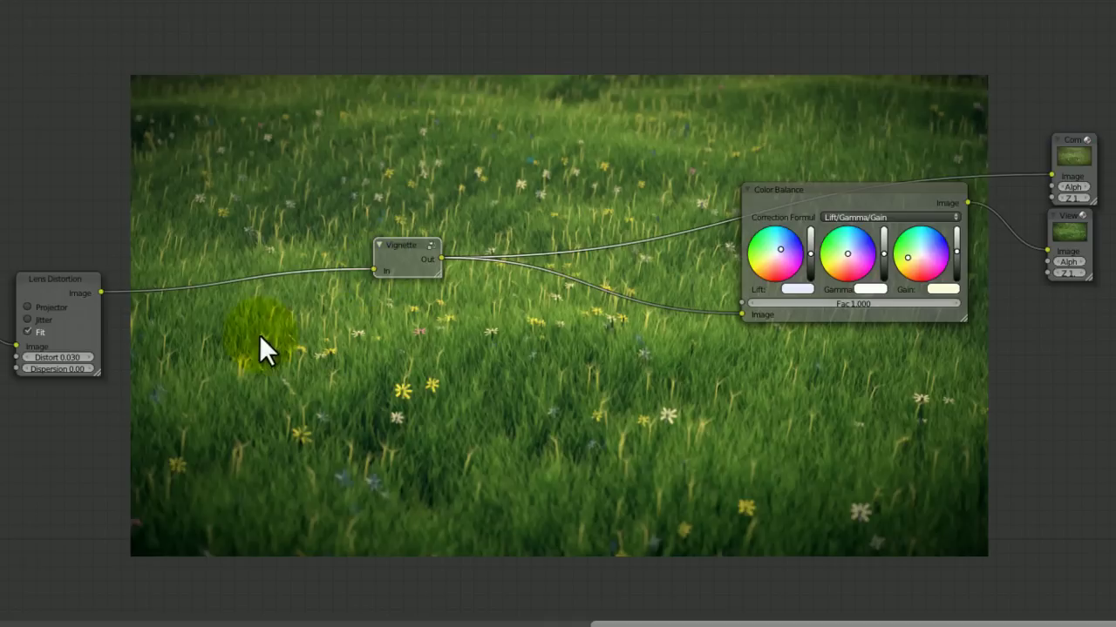
Step: Select the nodes from Render Layers through Lens Distortion and move them together closer to the Vignette node
{"action": "middle_click_drag", "start_coordinate": [300, 312], "coordinate": [729, 264]}
{"action": "scroll", "coordinate": [723, 294], "scroll_direction": "down", "scroll_amount": 3}
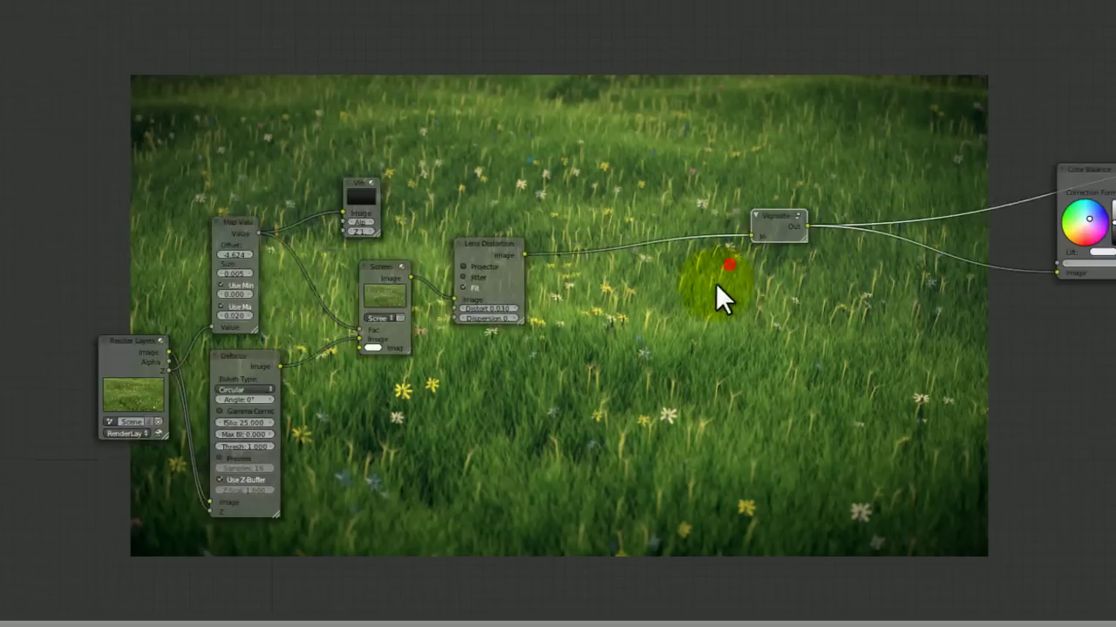
{"action": "left_click_drag", "start_coordinate": [572, 150], "coordinate": [204, 481]}
{"action": "key", "text": "g"}
{"action": "left_click", "coordinate": [353, 440]}
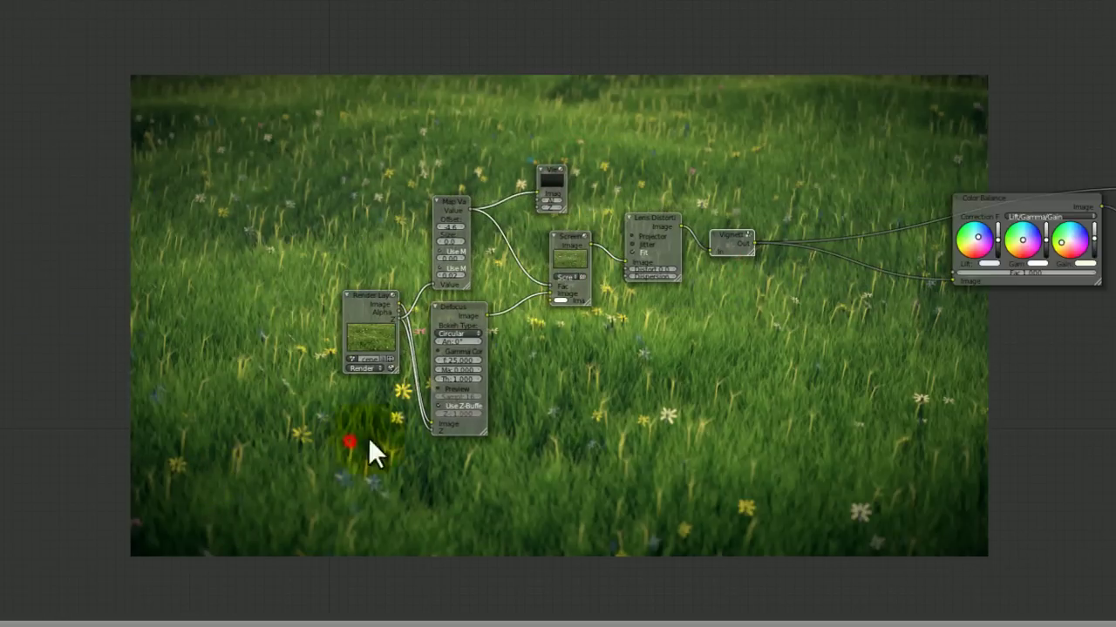
Step: Move the Color Balance node and the output nodes after it closer to the Vignette node, and save the file
{"action": "middle_click_drag", "start_coordinate": [682, 414], "coordinate": [392, 474]}
{"action": "key", "text": "a"}
{"action": "key", "text": "a"}
{"action": "key", "text": "b"}
{"action": "left_click_drag", "start_coordinate": [961, 219], "coordinate": [730, 332]}
{"action": "key", "text": "g"}
{"action": "left_click", "coordinate": [574, 329]}
{"action": "key", "text": "ctrl+s"}
{"action": "left_click", "coordinate": [549, 378]}
Step: Save the file and move the Vignette, Color Balance and output nodes away from Lens Distortion to make room for another node
{"action": "middle_click_drag", "start_coordinate": [544, 380], "coordinate": [654, 392]}
{"action": "scroll", "coordinate": [645, 384], "scroll_direction": "up", "scroll_amount": 2}
{"action": "middle_click_drag", "start_coordinate": [638, 377], "coordinate": [630, 343]}
{"action": "scroll", "coordinate": [630, 344], "scroll_direction": "down", "scroll_amount": 1}
{"action": "middle_click_drag", "start_coordinate": [549, 378], "coordinate": [470, 390]}
{"action": "key", "text": "ctrl+s"}
{"action": "left_click", "coordinate": [630, 366]}
{"action": "key", "text": "b"}
{"action": "left_click_drag", "start_coordinate": [993, 201], "coordinate": [493, 391]}
{"action": "key", "text": "g"}
{"action": "left_click", "coordinate": [874, 344]}
{"action": "key", "text": "a"}
Step: Add an RGB Curves node on the link between the Lens Distortion and Vignette nodes
{"action": "middle_click_drag", "start_coordinate": [553, 314], "coordinate": [578, 324]}
{"action": "scroll", "coordinate": [580, 325], "scroll_direction": "up", "scroll_amount": 1}
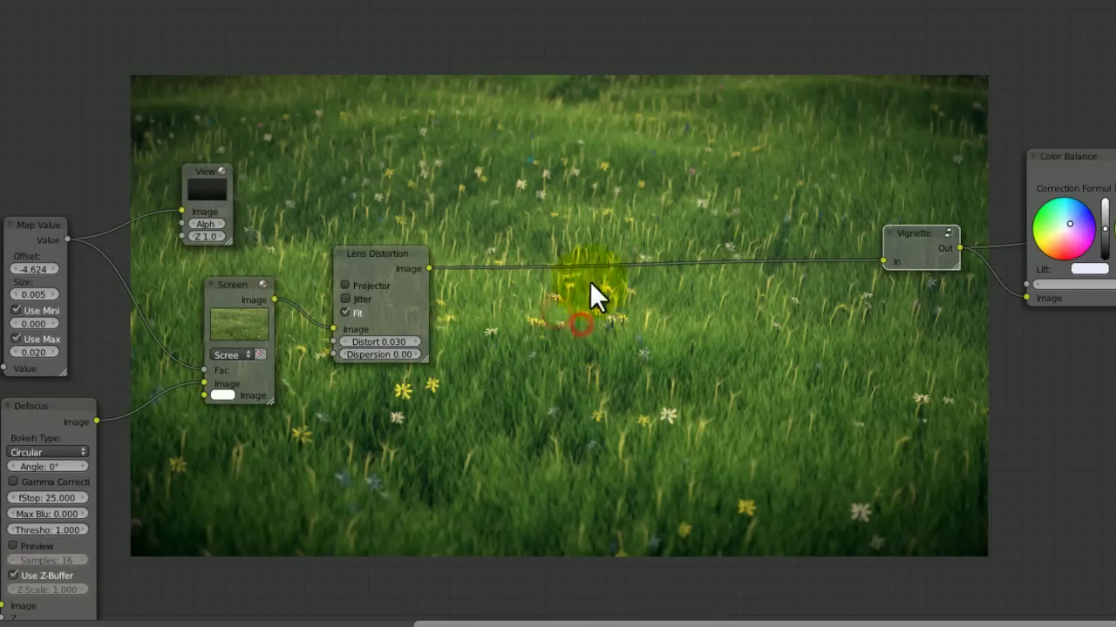
{"action": "key", "text": "shift+a"}
{"action": "left_click", "coordinate": [516, 303]}
{"action": "mouse_move", "coordinate": [516, 304]}
{"action": "left_click", "coordinate": [575, 302]}
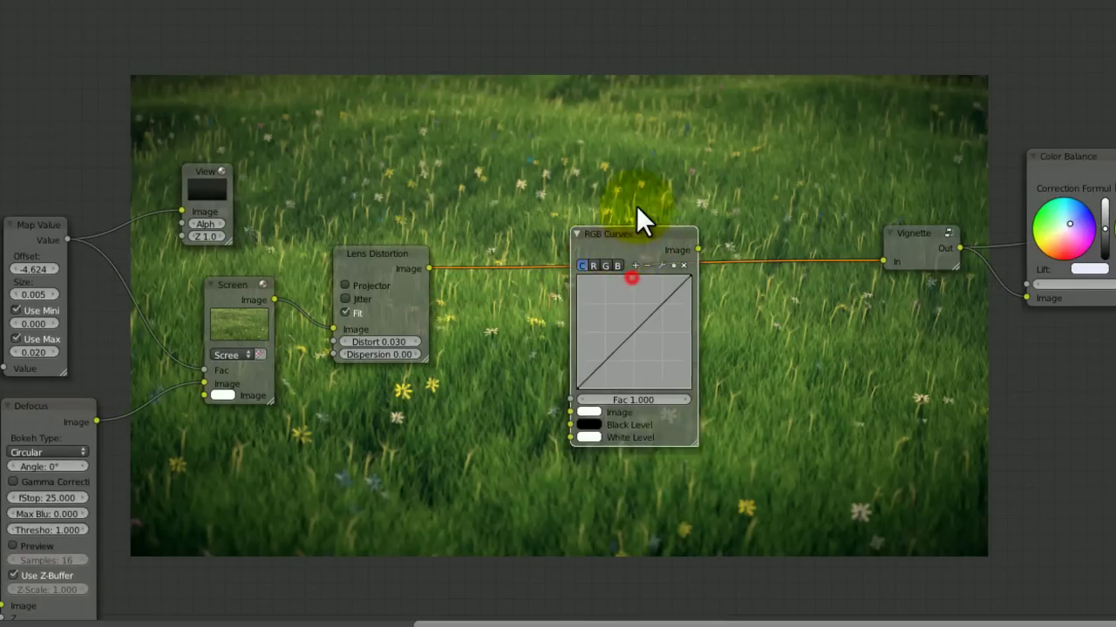
{"action": "left_click", "coordinate": [692, 220]}
Step: Raise the midpoint of the RGB Curves node's combined curve to brighten the midtones, and save the file
{"action": "middle_click_drag", "start_coordinate": [692, 220], "coordinate": [511, 224]}
{"action": "scroll", "coordinate": [442, 278], "scroll_direction": "up", "scroll_amount": 1}
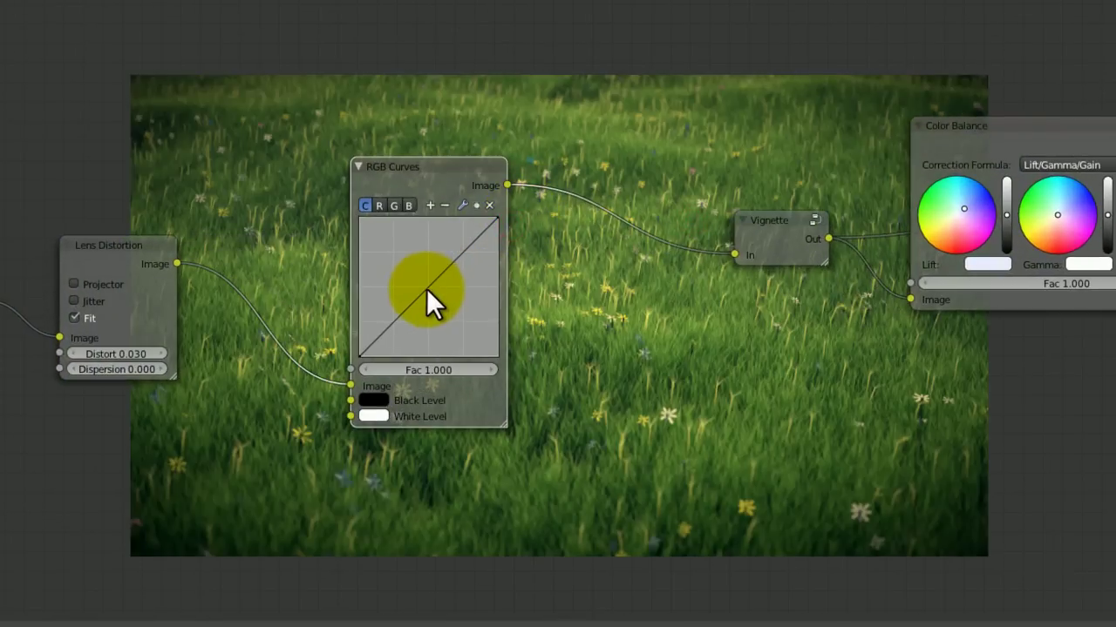
{"action": "mouse_move", "coordinate": [427, 274]}
{"action": "left_mouse_down"}
{"action": "mouse_move", "coordinate": [430, 256]}
{"action": "mouse_move", "coordinate": [413, 349]}
{"action": "mouse_move", "coordinate": [430, 270]}
{"action": "left_mouse_up"}
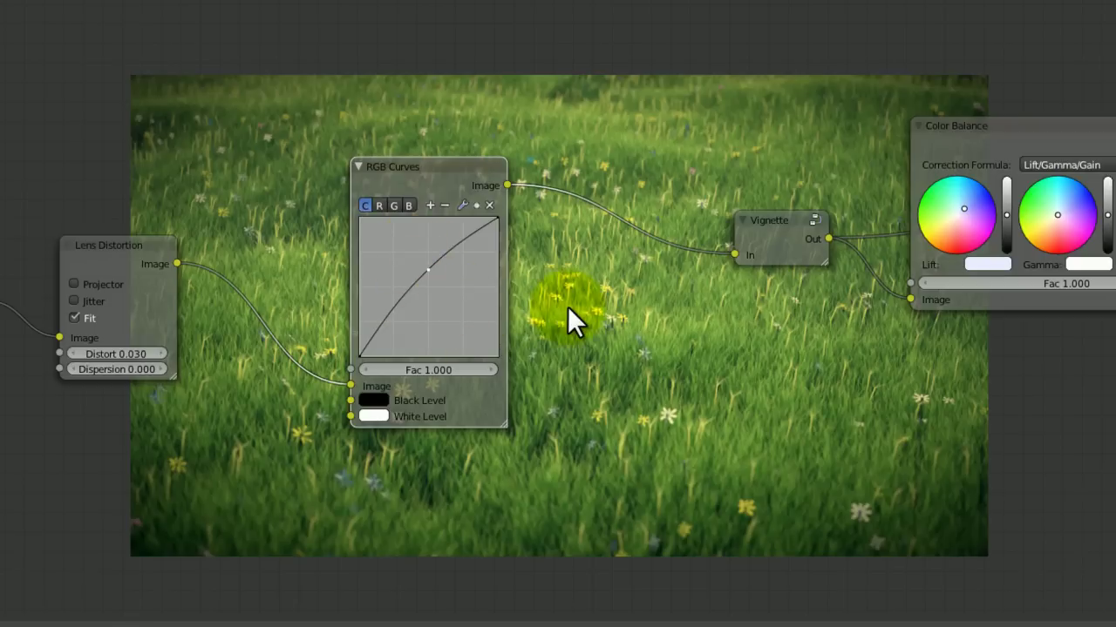
{"action": "key", "text": "ctrl+s"}
Step: Add one control point near the white end and one near the black end of the combined curve to shape an S-curve
{"action": "middle_click_drag", "start_coordinate": [567, 308], "coordinate": [651, 266]}
{"action": "scroll", "coordinate": [634, 310], "scroll_direction": "up", "scroll_amount": 3}
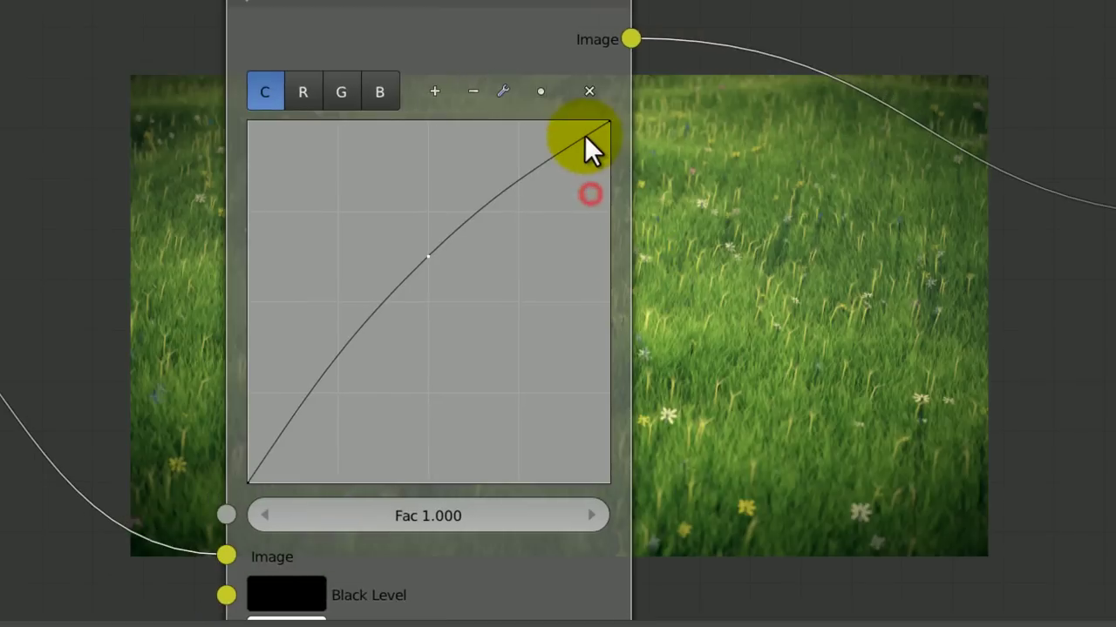
{"action": "left_click_drag", "start_coordinate": [580, 137], "coordinate": [599, 122]}
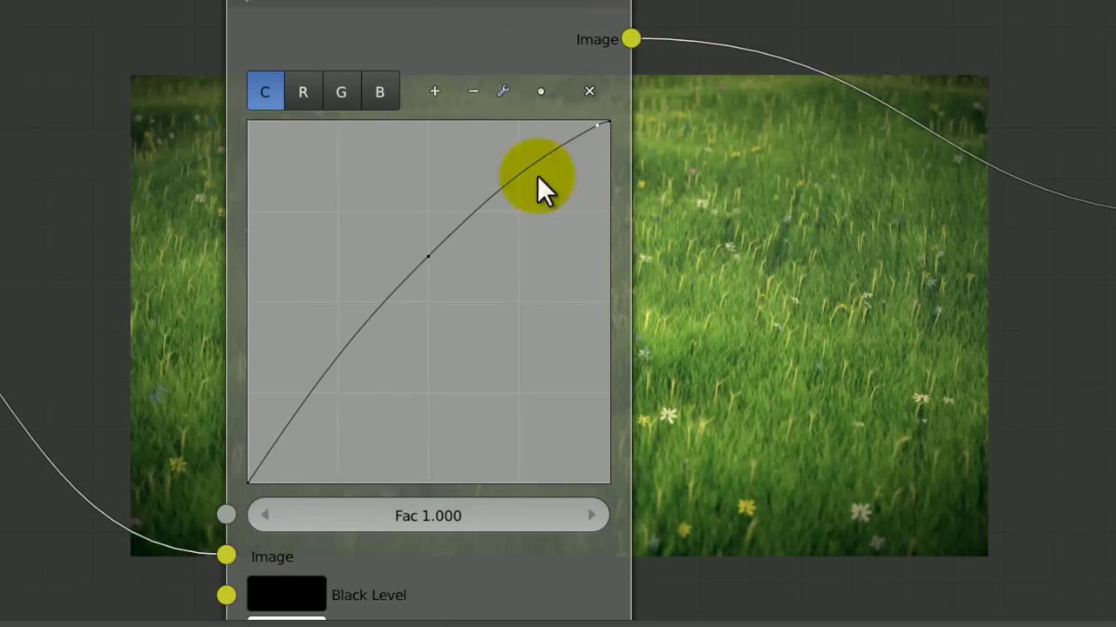
{"action": "mouse_move", "coordinate": [255, 475]}
{"action": "left_mouse_down"}
{"action": "mouse_move", "coordinate": [235, 483]}
{"action": "mouse_move", "coordinate": [261, 460]}
{"action": "mouse_move", "coordinate": [276, 479]}
{"action": "mouse_move", "coordinate": [273, 444]}
{"action": "mouse_move", "coordinate": [272, 469]}
{"action": "mouse_move", "coordinate": [257, 475]}
{"action": "left_mouse_up"}
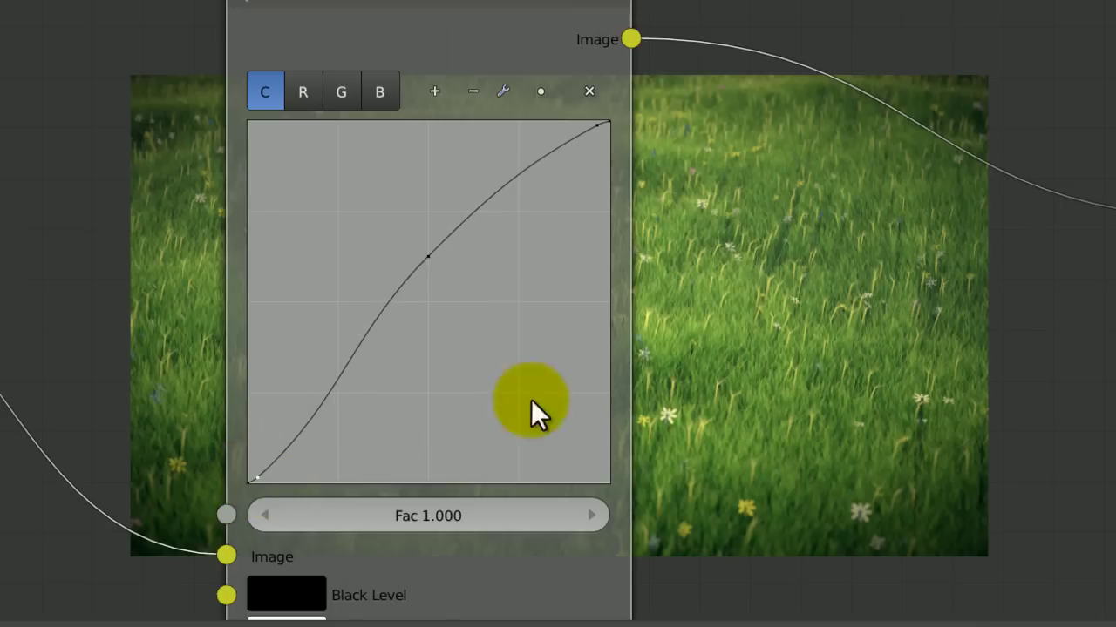
Step: Nudge the combined curve's control point near the black end slightly toward darker input values
{"action": "middle_click_drag", "start_coordinate": [608, 332], "coordinate": [357, 319]}
{"action": "scroll", "coordinate": [356, 319], "scroll_direction": "down", "scroll_amount": 3}
{"action": "middle_click_drag", "start_coordinate": [423, 354], "coordinate": [704, 369]}
{"action": "scroll", "coordinate": [704, 368], "scroll_direction": "up", "scroll_amount": 3}
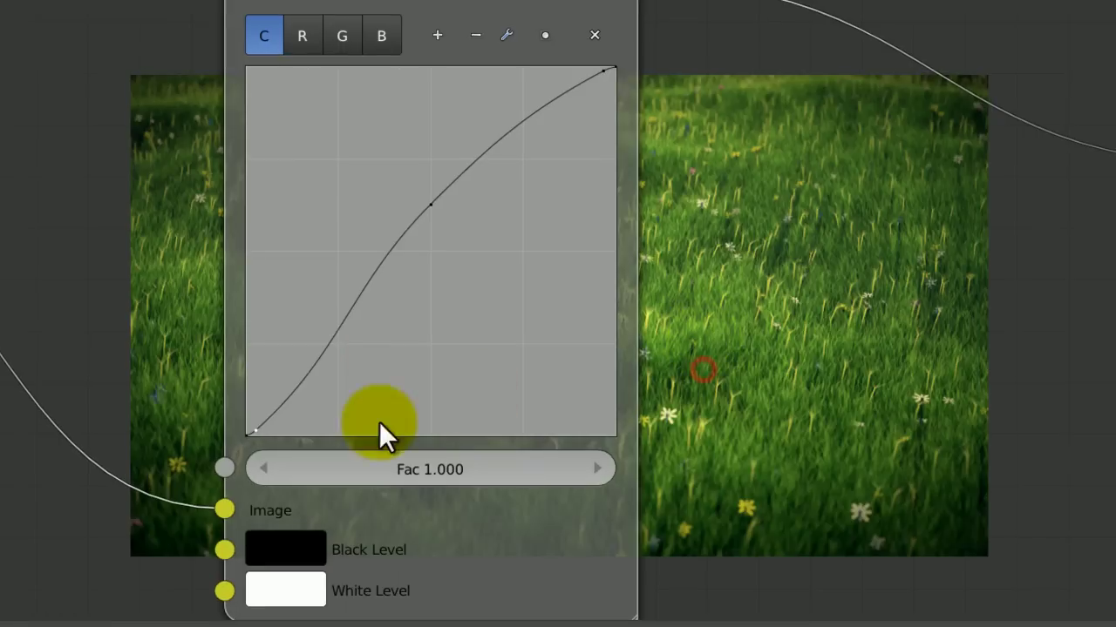
{"action": "left_click_drag", "start_coordinate": [255, 430], "coordinate": [252, 431]}
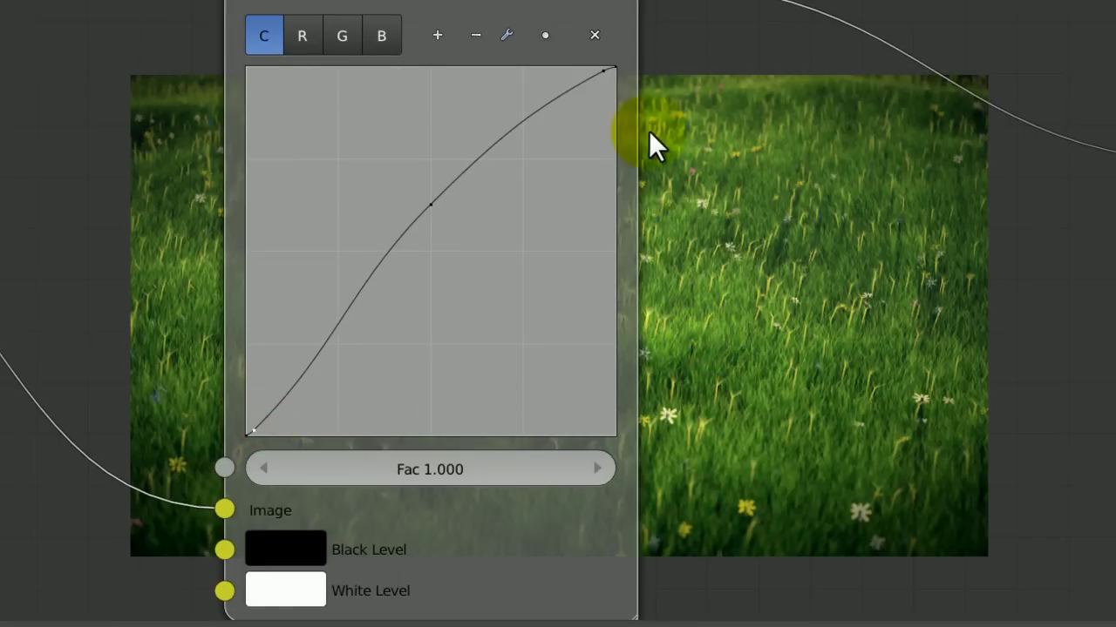
Step: Check the graded meadow in the backdrop and save over the existing Part #3 blend file
{"action": "middle_click_drag", "start_coordinate": [889, 248], "coordinate": [569, 143]}
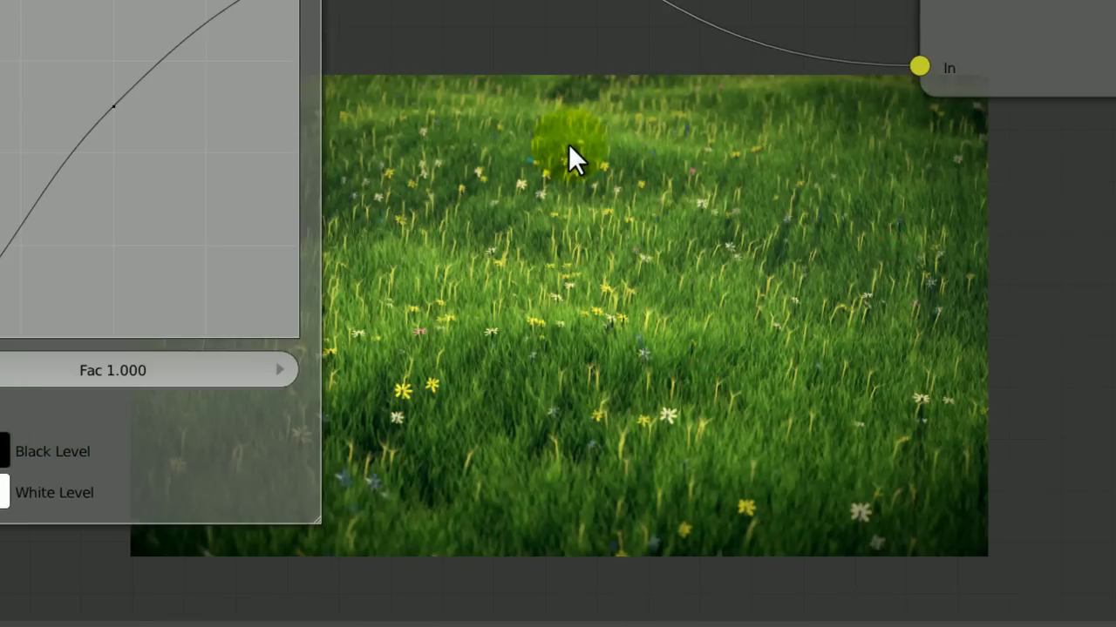
{"action": "middle_click_drag", "start_coordinate": [602, 186], "coordinate": [365, 171]}
{"action": "middle_click_drag", "start_coordinate": [365, 171], "coordinate": [422, 249], "text": "ctrl"}
{"action": "middle_click_drag", "start_coordinate": [509, 289], "coordinate": [329, 356]}
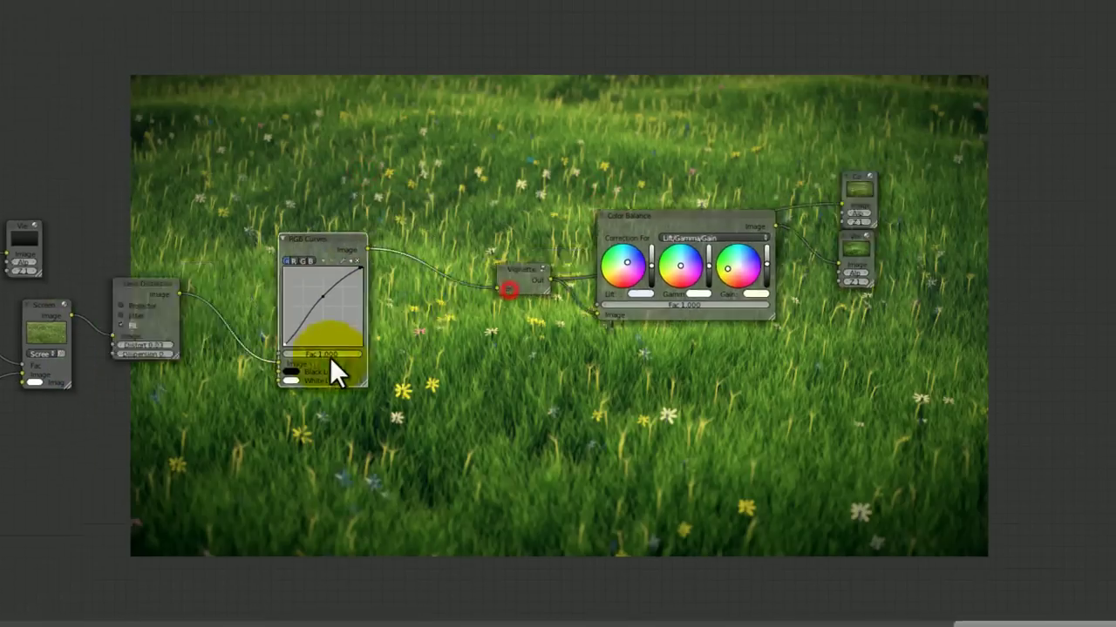
{"action": "key", "text": "ctrl+s"}
{"action": "key", "text": "Return"}
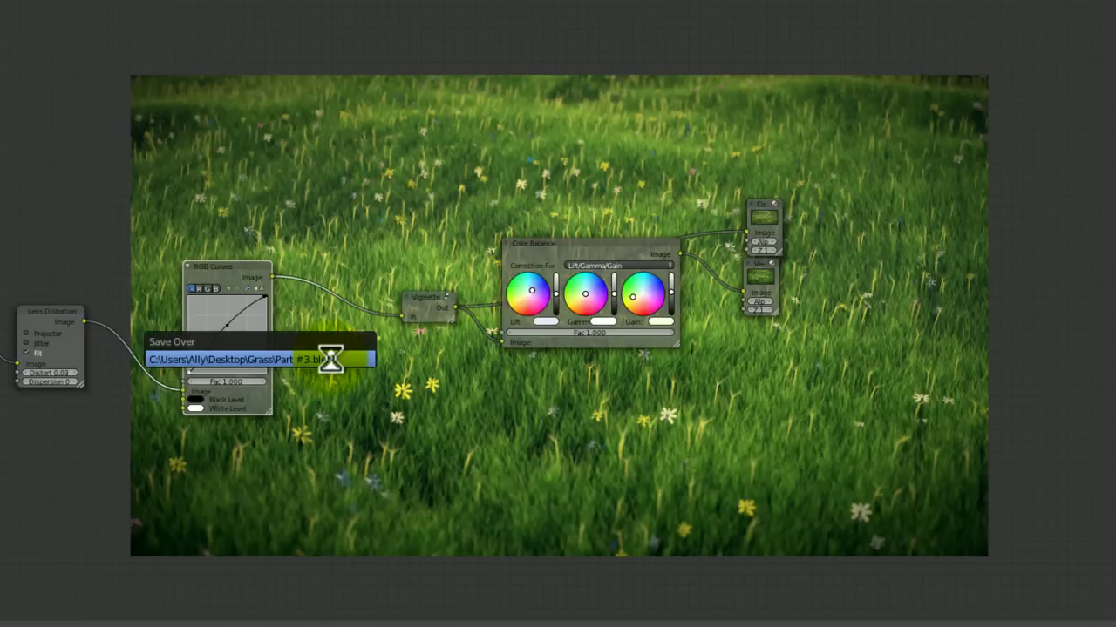
Step: Move the RGB Curves node and all nodes after it closer to the Lens Distortion node
{"action": "middle_click_drag", "start_coordinate": [528, 428], "coordinate": [857, 311]}
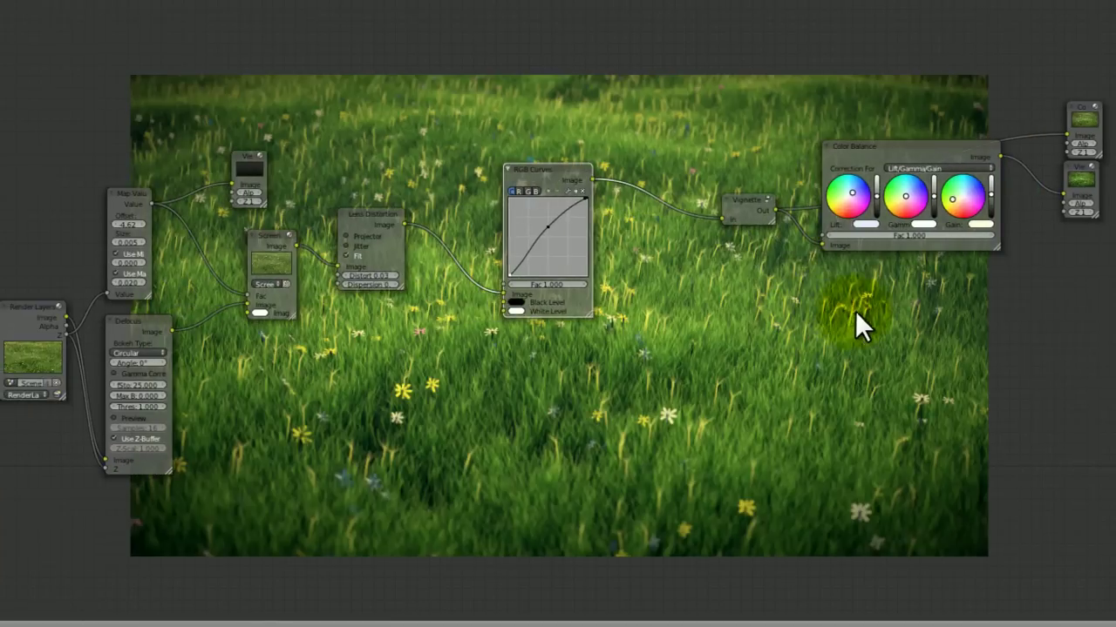
{"action": "key", "text": "a"}
{"action": "key", "text": "b"}
{"action": "left_click_drag", "start_coordinate": [1099, 86], "coordinate": [520, 319]}
{"action": "key", "text": "g"}
{"action": "left_click", "coordinate": [510, 311]}
{"action": "key", "text": "a"}
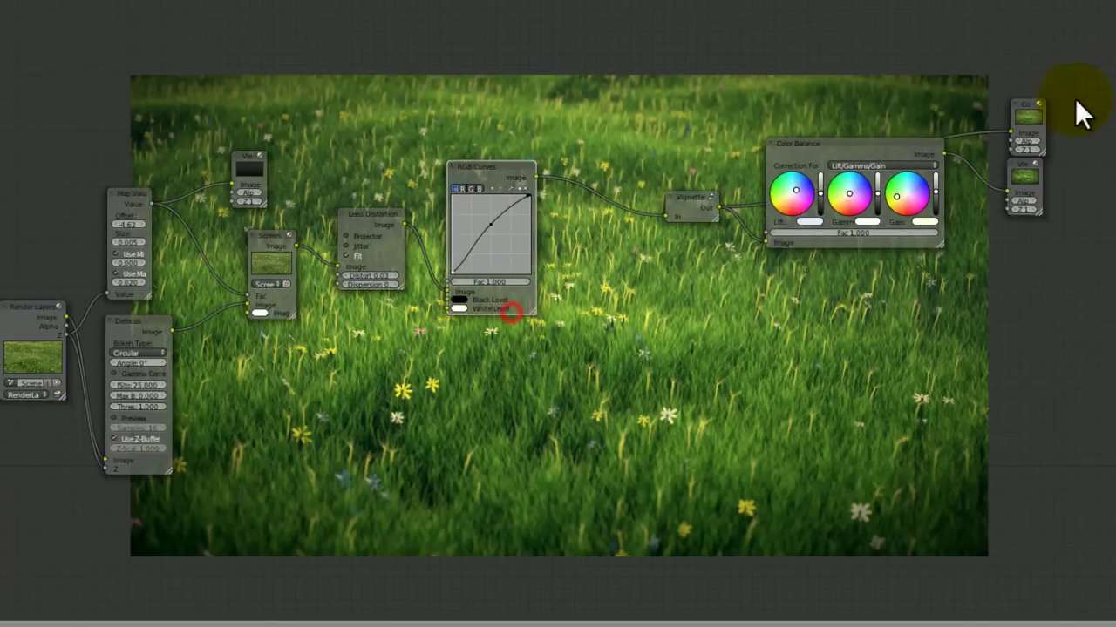
Step: Move the Vignette, Color Balance and output nodes closer to the RGB Curves node
{"action": "key", "text": "b"}
{"action": "left_click_drag", "start_coordinate": [1113, 82], "coordinate": [663, 270]}
{"action": "key", "text": "g"}
{"action": "left_click", "coordinate": [596, 268]}
{"action": "key", "text": "a"}
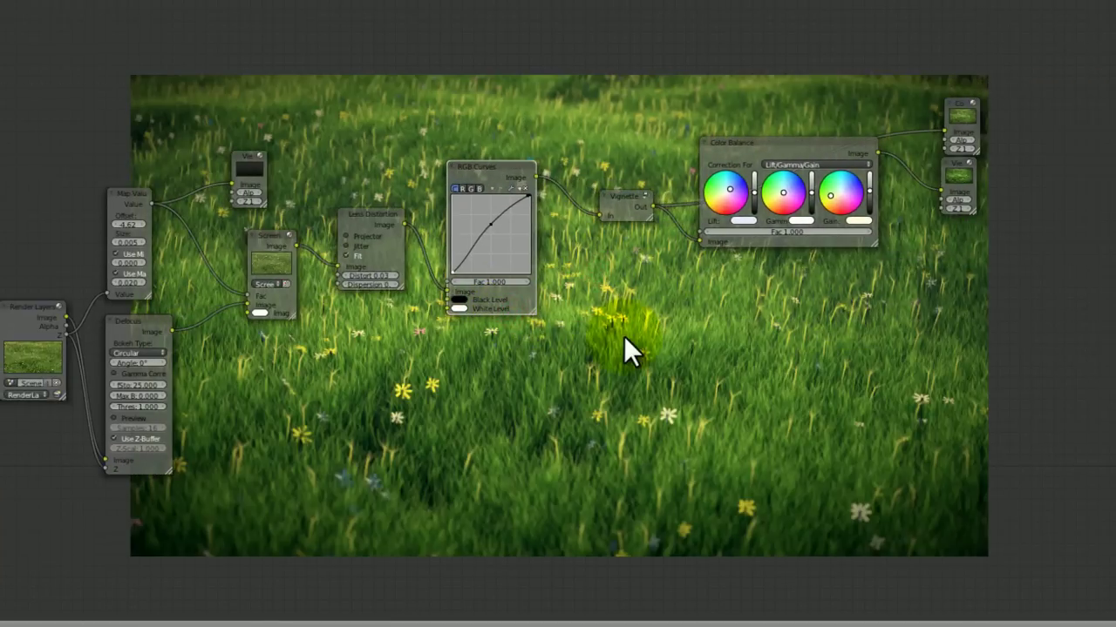
Step: Restore the full workspace layout, set the render resolution to 1280 by 720 at 100%, and save the file
{"action": "key", "text": "shift+space"}
{"action": "left_click", "coordinate": [1005, 227]}
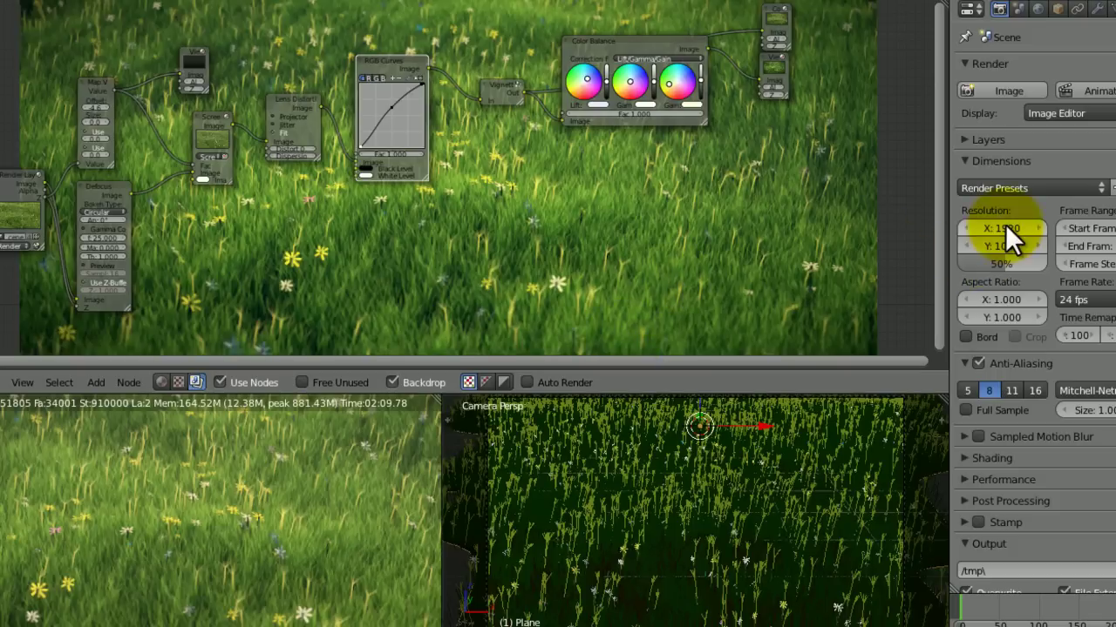
{"action": "type", "text": "1280"}
{"action": "key", "text": "Tab"}
{"action": "type", "text": "720"}
{"action": "key", "text": "Return"}
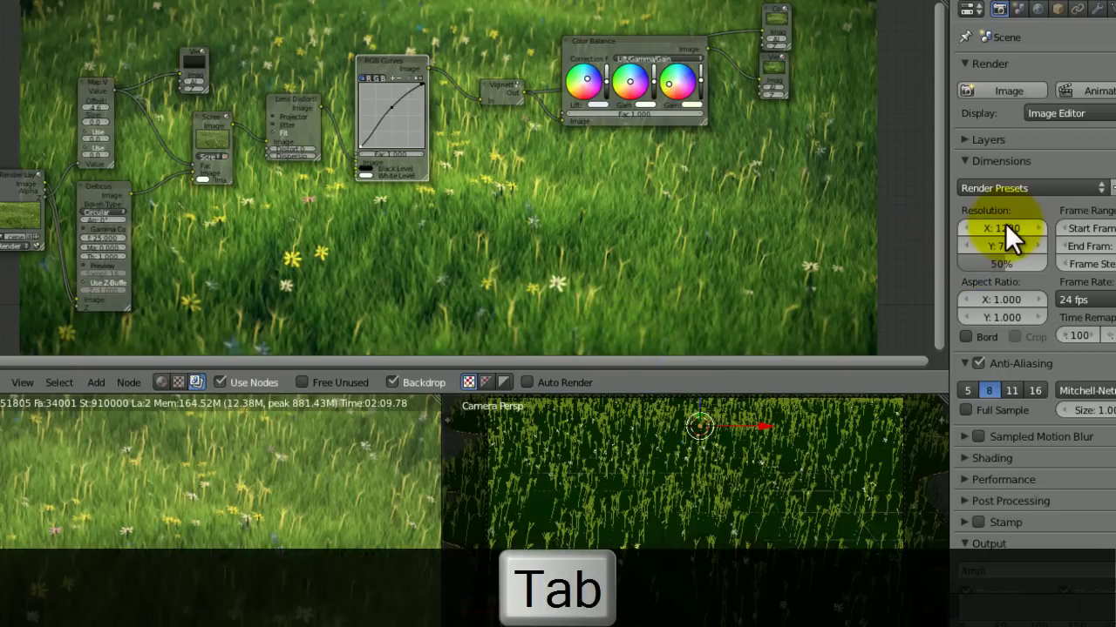
{"action": "left_click_drag", "start_coordinate": [1006, 263], "coordinate": [1045, 264]}
{"action": "key", "text": "ctrl+s"}
{"action": "left_click", "coordinate": [784, 294]}
Step: Link the Color Balance node's Image output to the Composite node's Image input and maximize the render result view
{"action": "middle_click_drag", "start_coordinate": [721, 240], "coordinate": [626, 293]}
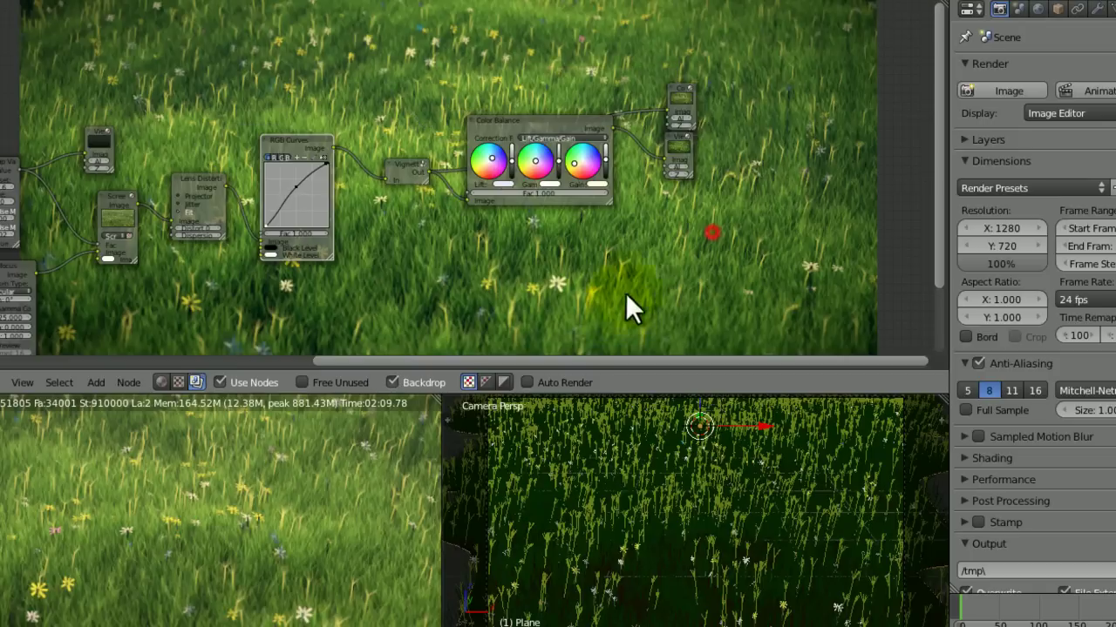
{"action": "left_click_drag", "start_coordinate": [614, 129], "coordinate": [666, 109]}
{"action": "middle_click_drag", "start_coordinate": [656, 119], "coordinate": [559, 180]}
{"action": "scroll", "coordinate": [559, 180], "scroll_direction": "up", "scroll_amount": 5}
{"action": "middle_click_drag", "start_coordinate": [640, 191], "coordinate": [550, 103]}
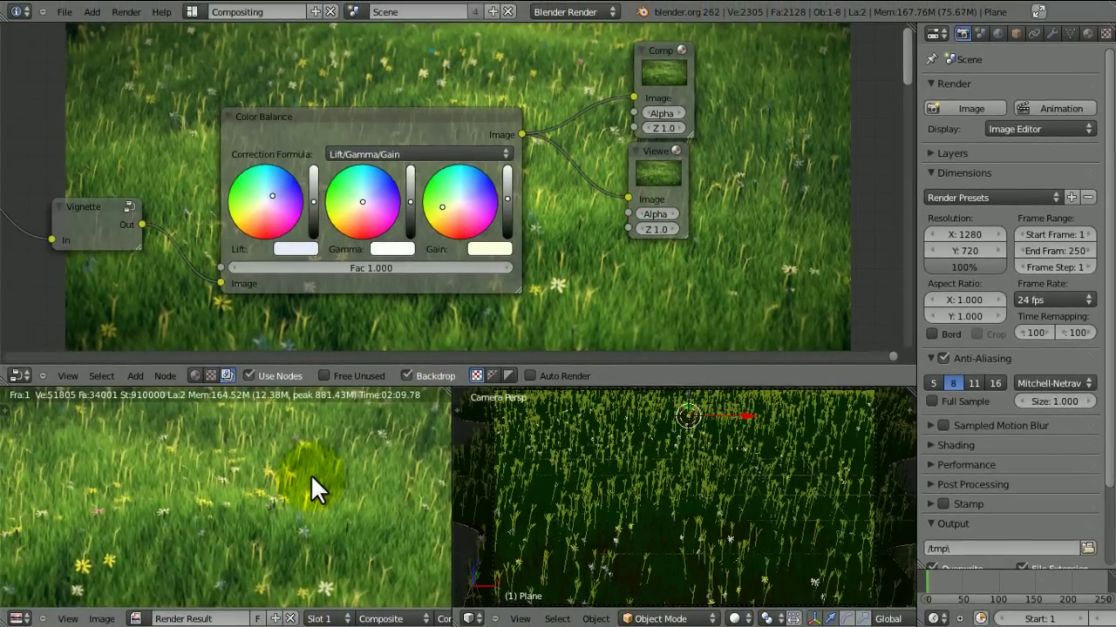
{"action": "key", "text": "ctrl+Up"}
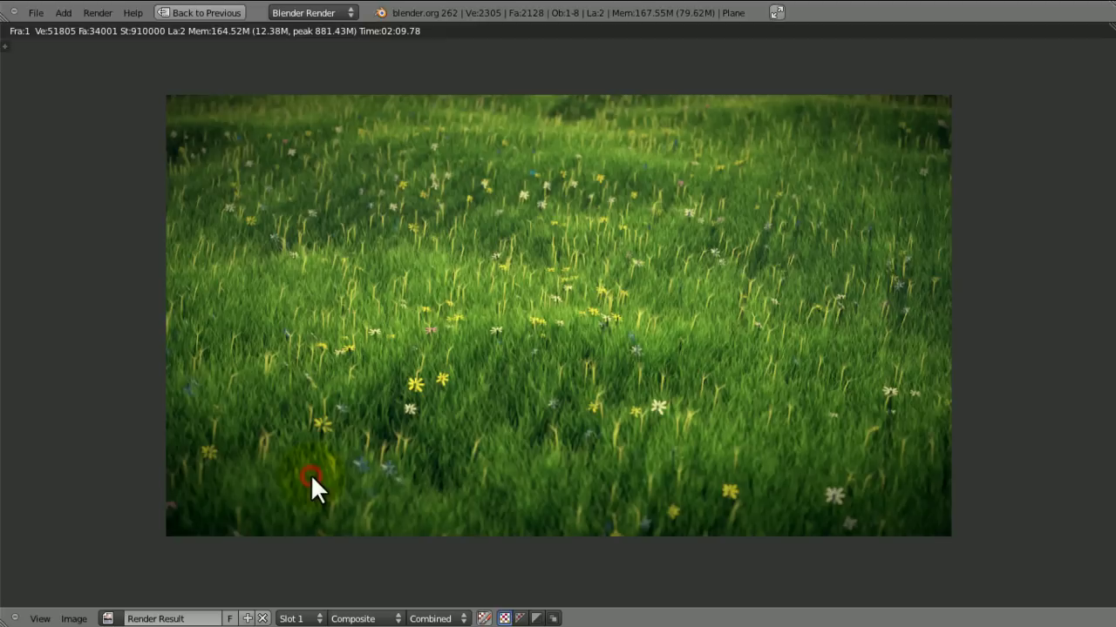